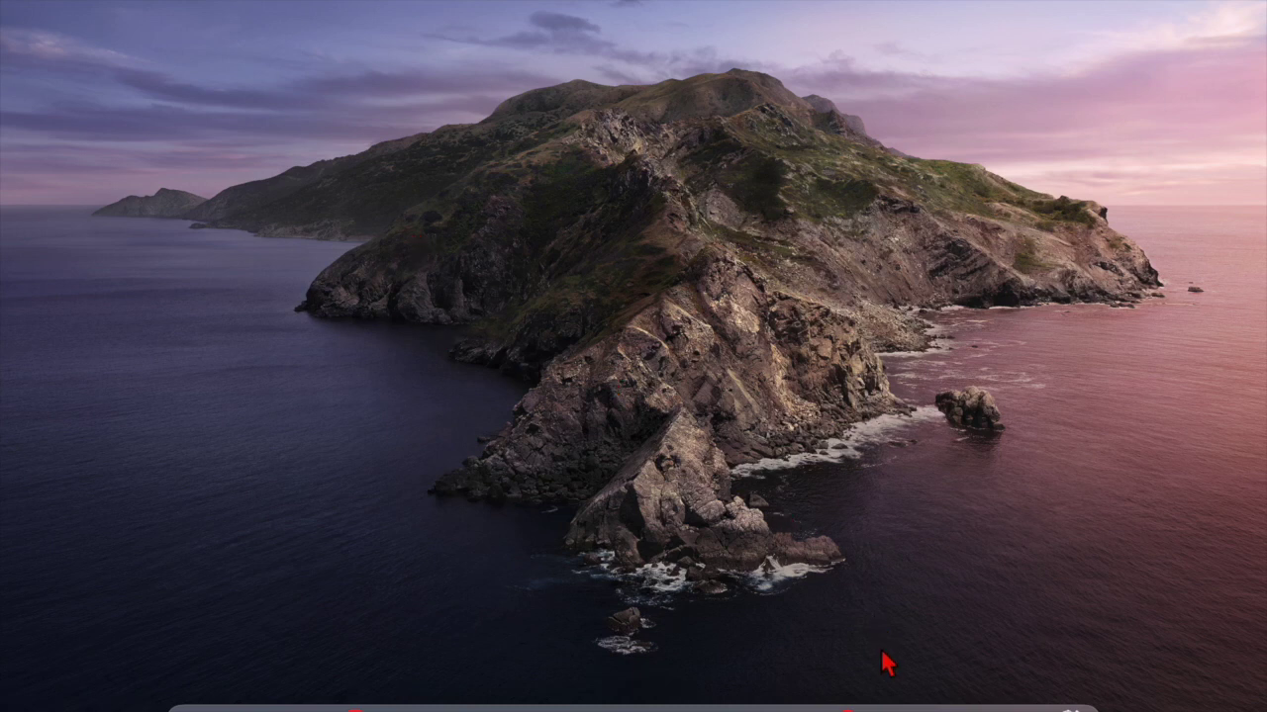
# - Open Chrome, search the web for "google drive" and open Google's Personal Cloud Storage & File Sharing Platform page
pyautogui.click(905, 704)
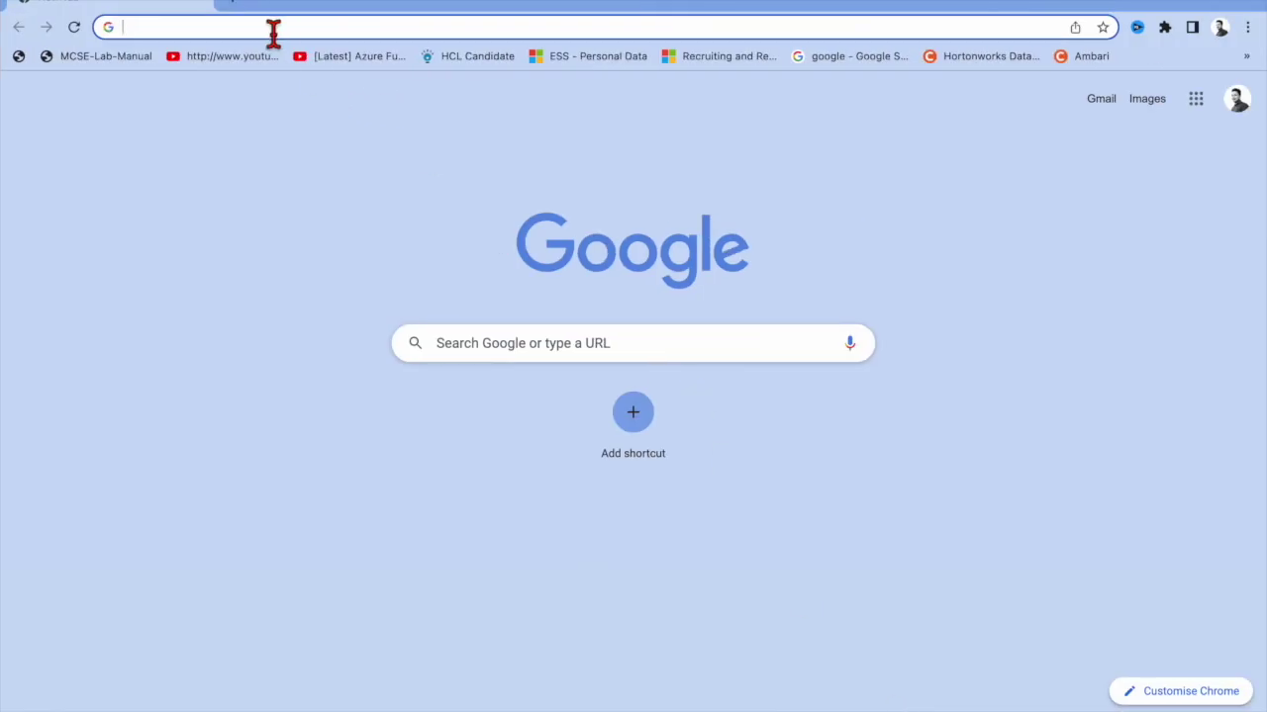
pyautogui.click(274, 33)
pyautogui.write('google drive')
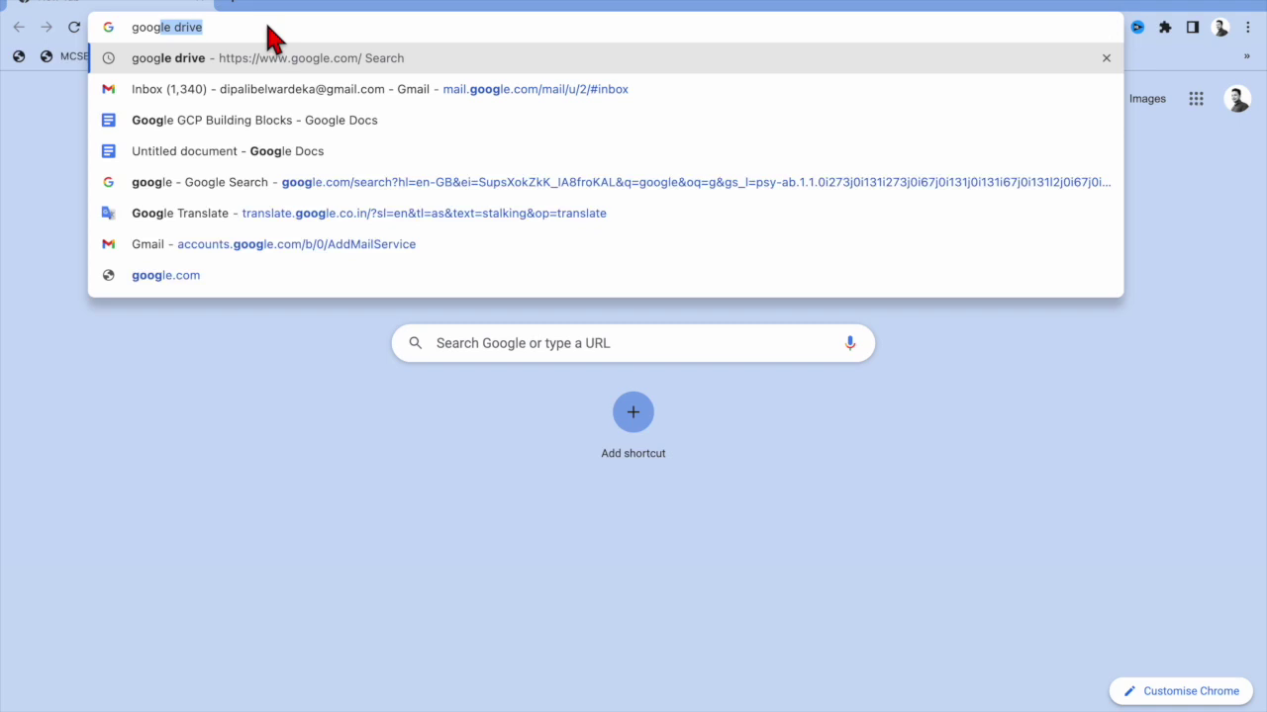
pyautogui.press('Return')
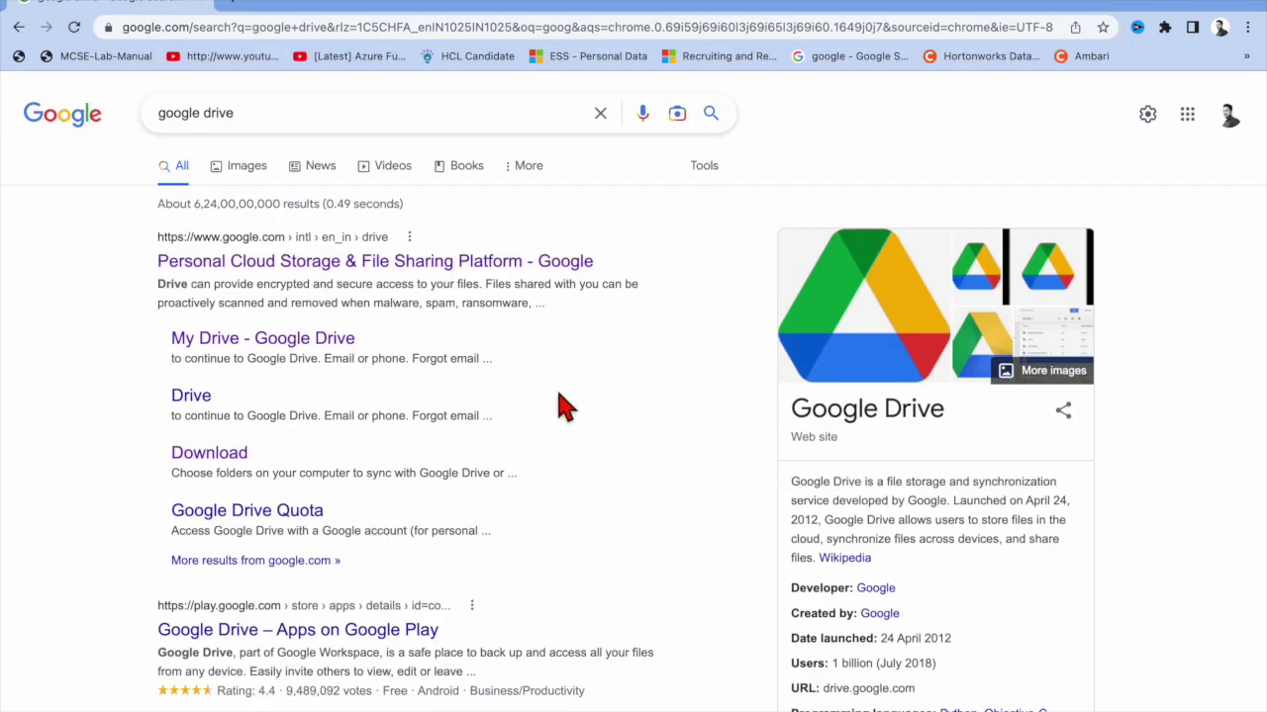
pyautogui.click(420, 283)
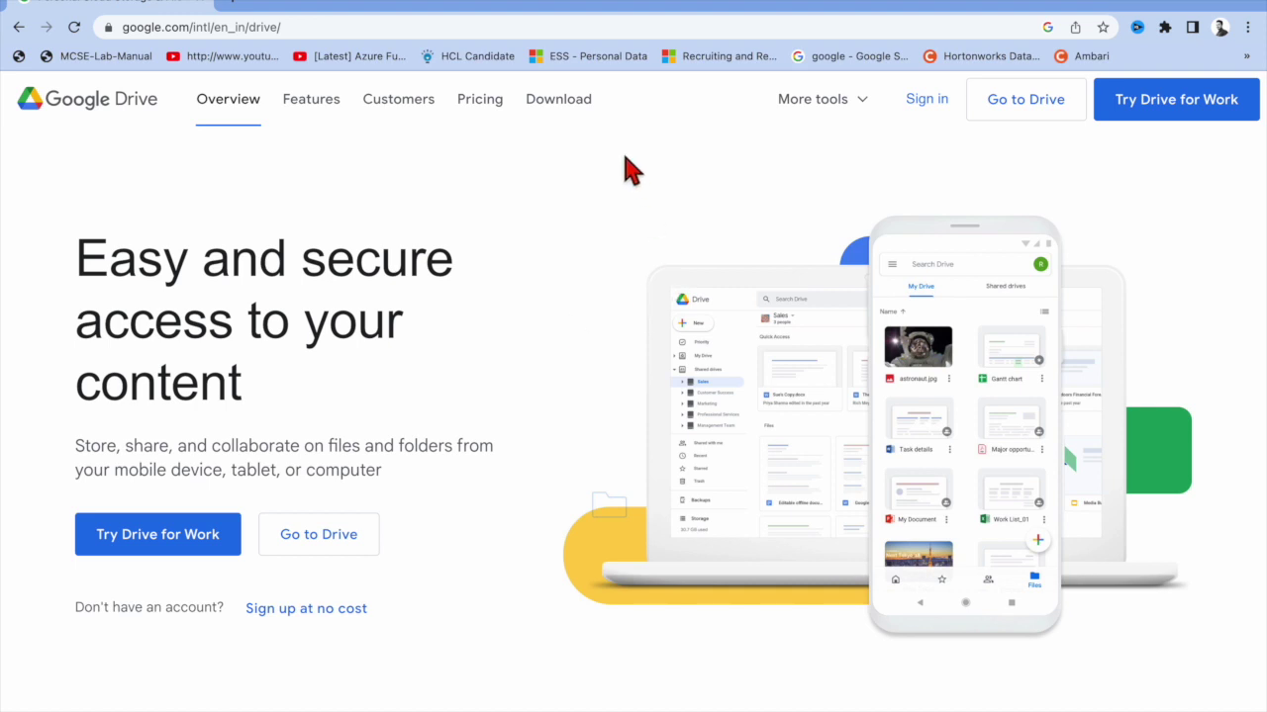
# - Go to the Google Drive download page and download Drive for desktop
pyautogui.click(582, 110)
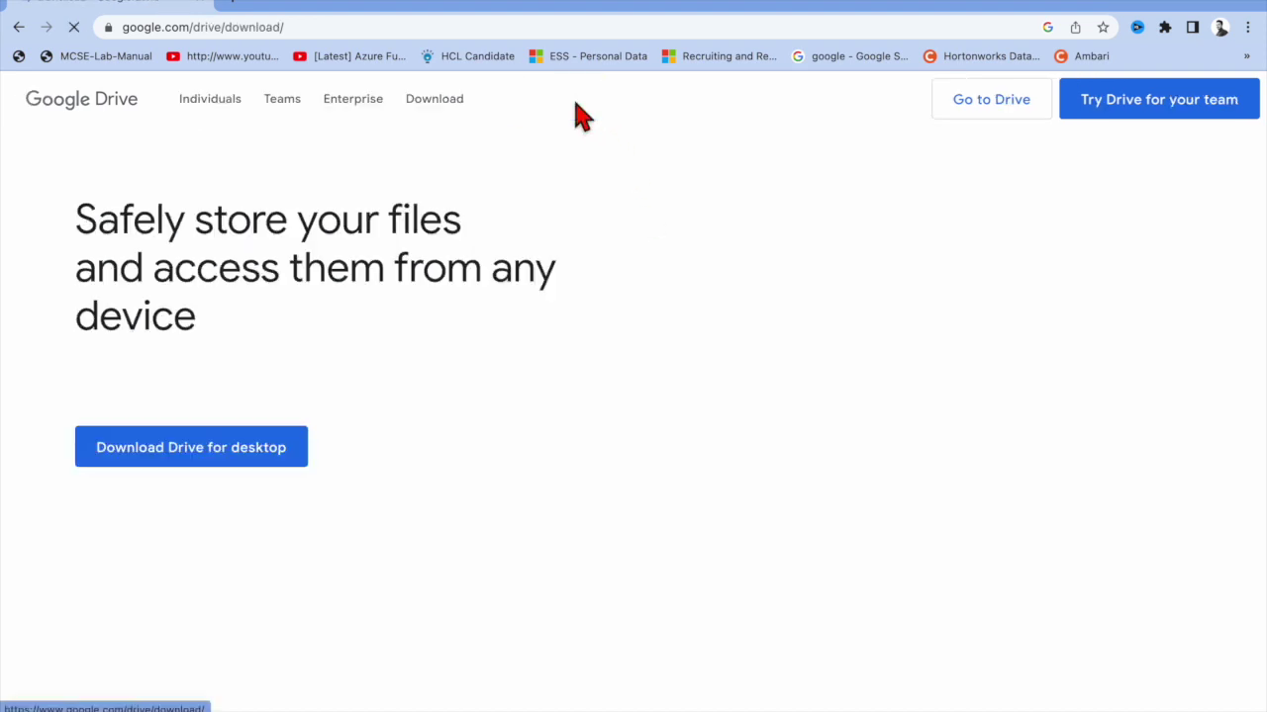
pyautogui.scroll(-2, 559, 248)
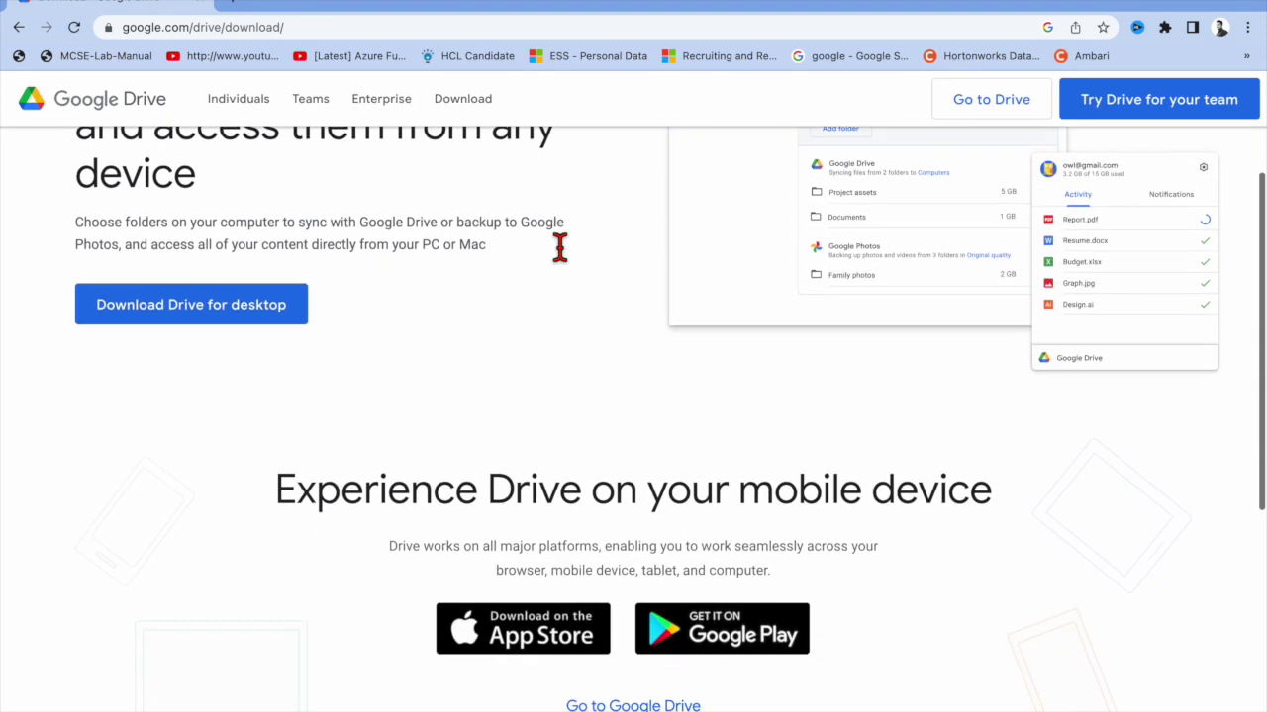
pyautogui.click(201, 312)
pyautogui.click(260, 318)
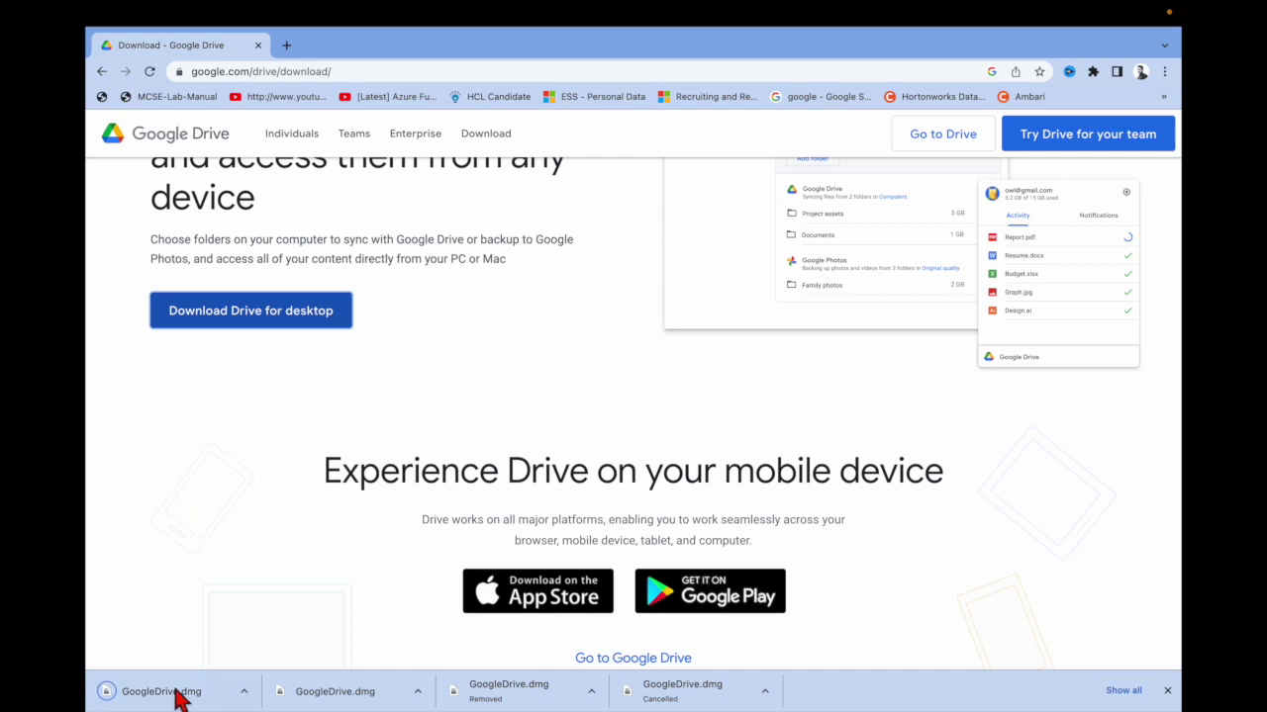
# - Open the downloaded GoogleDrive.dmg disk image and launch the GoogleDrive.pkg installer from it
pyautogui.click(161, 691)
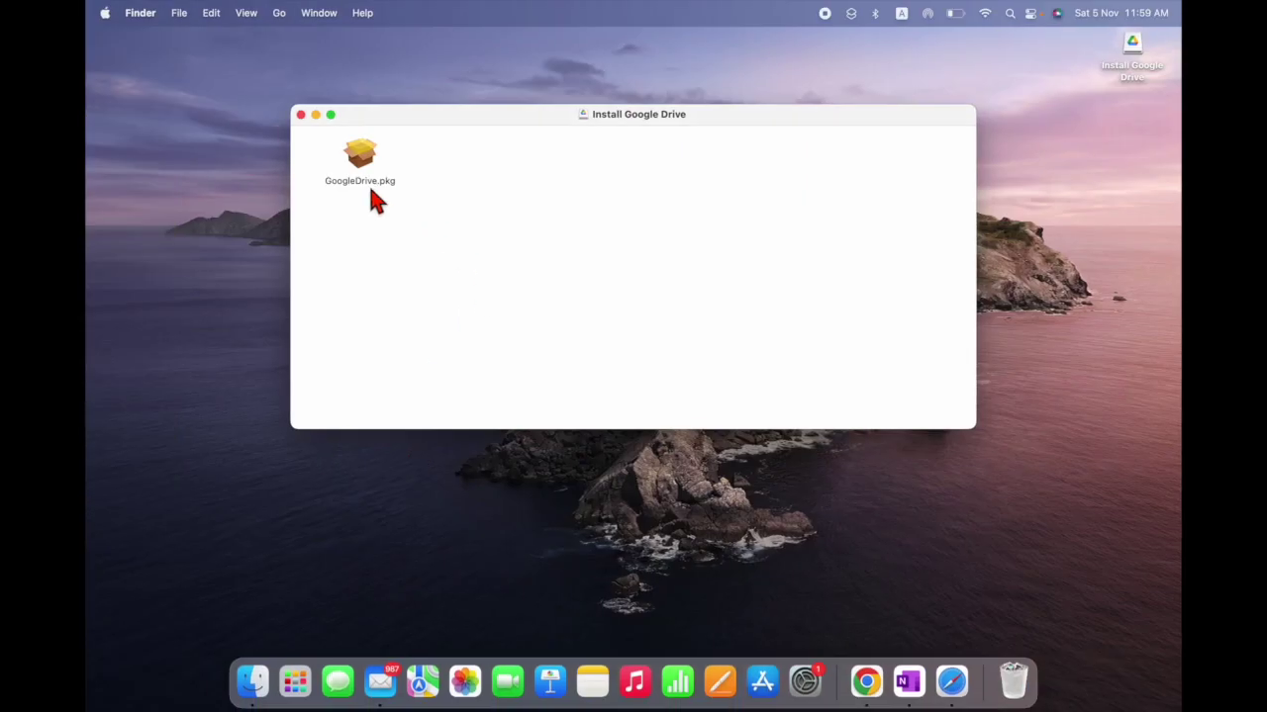
pyautogui.click(362, 168)
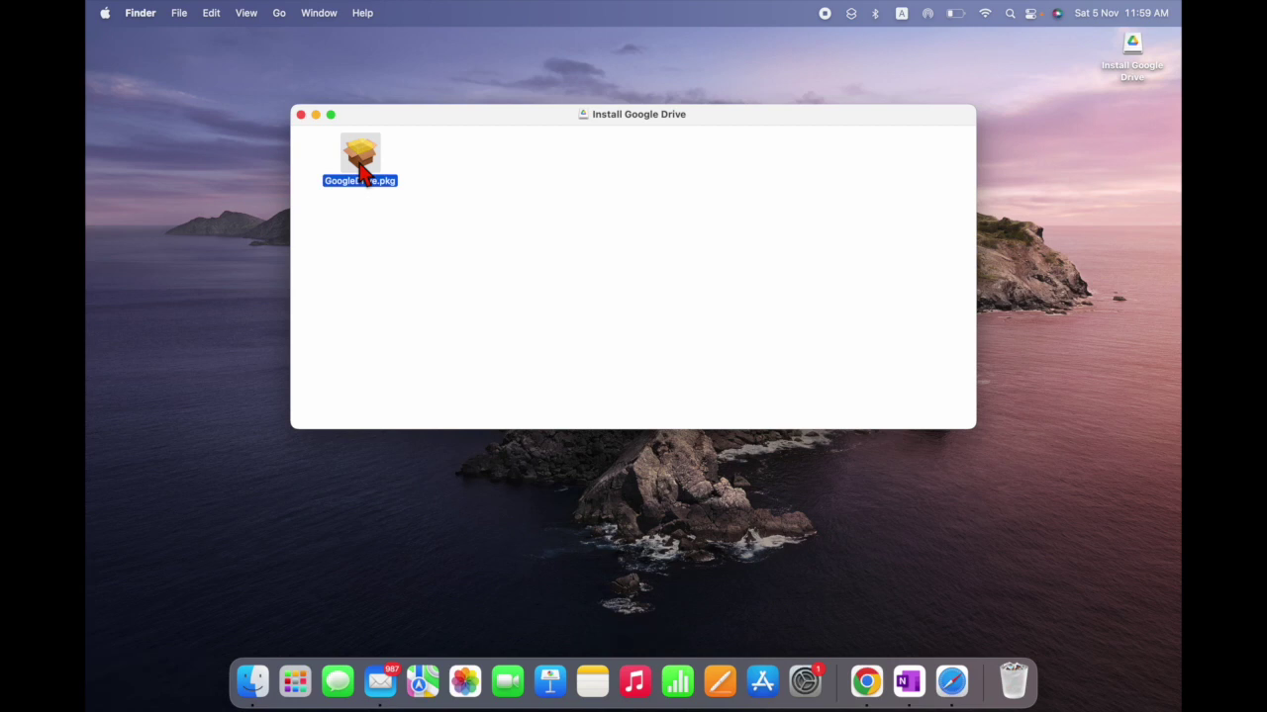
pyautogui.doubleClick(362, 170)
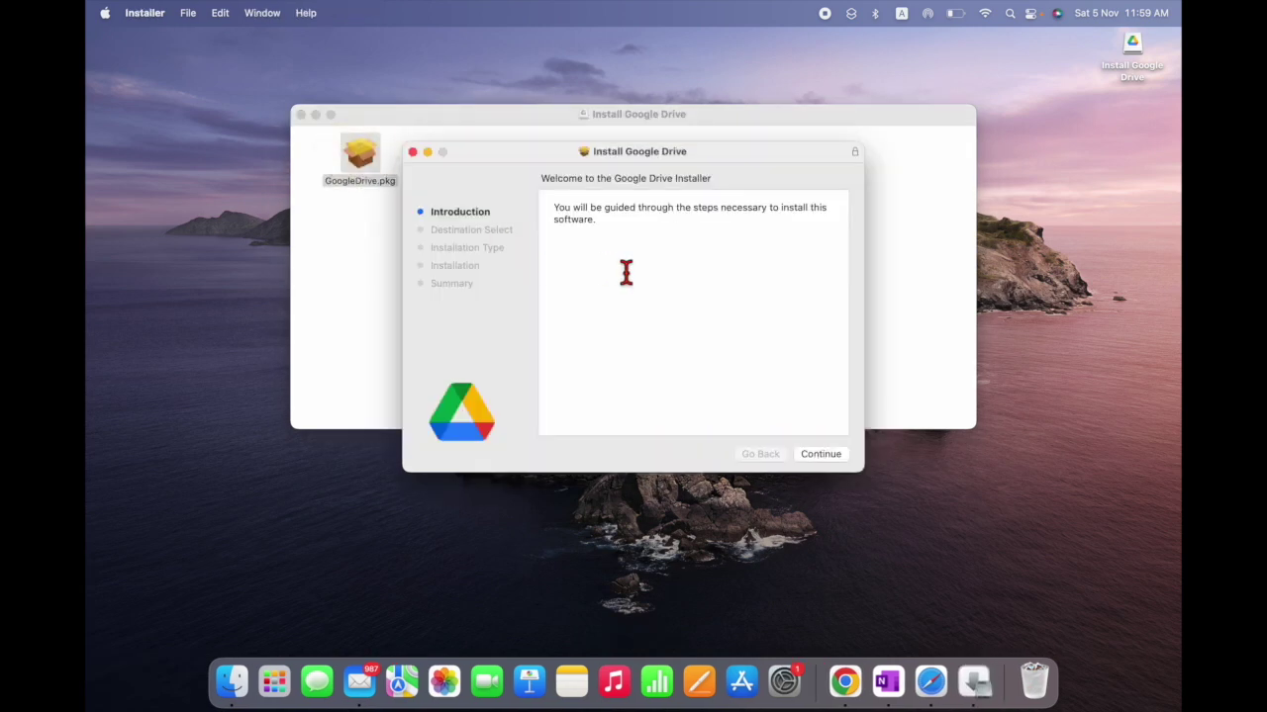
# - Run the standard Google Drive installation, authorizing it with the Mac account password, and move the installer to the Bin when closing
pyautogui.click(816, 456)
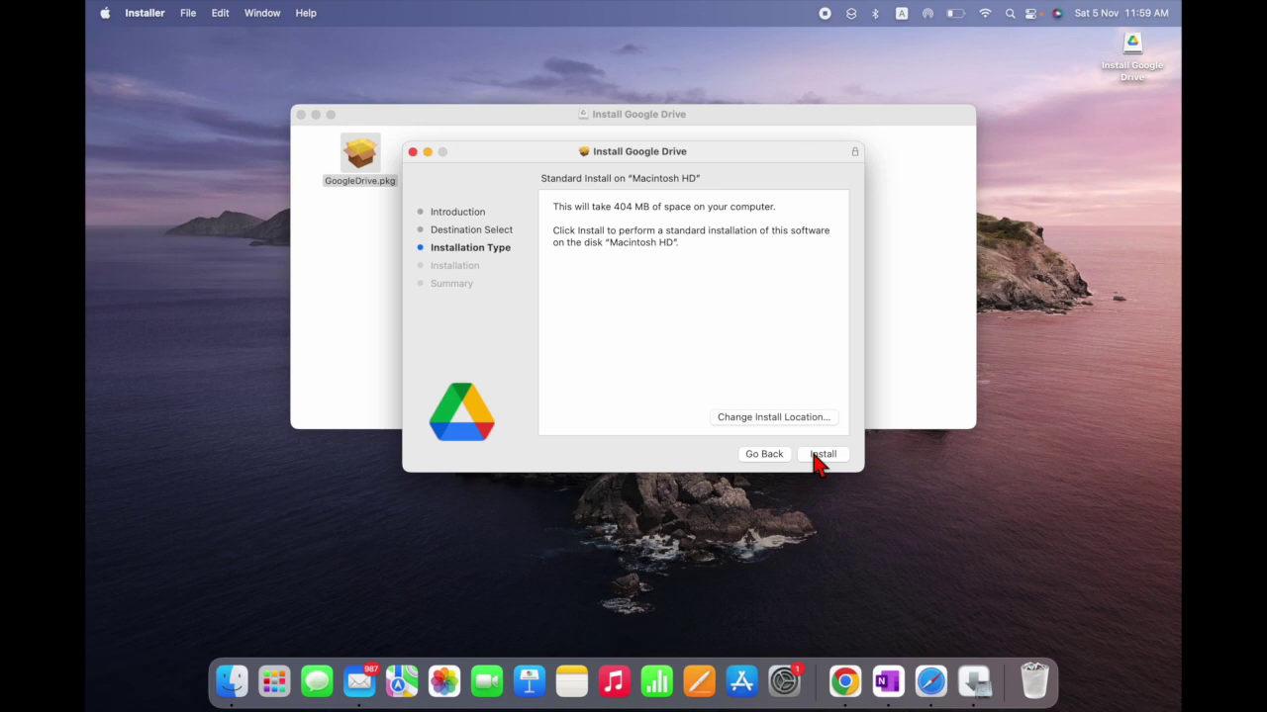
pyautogui.click(821, 455)
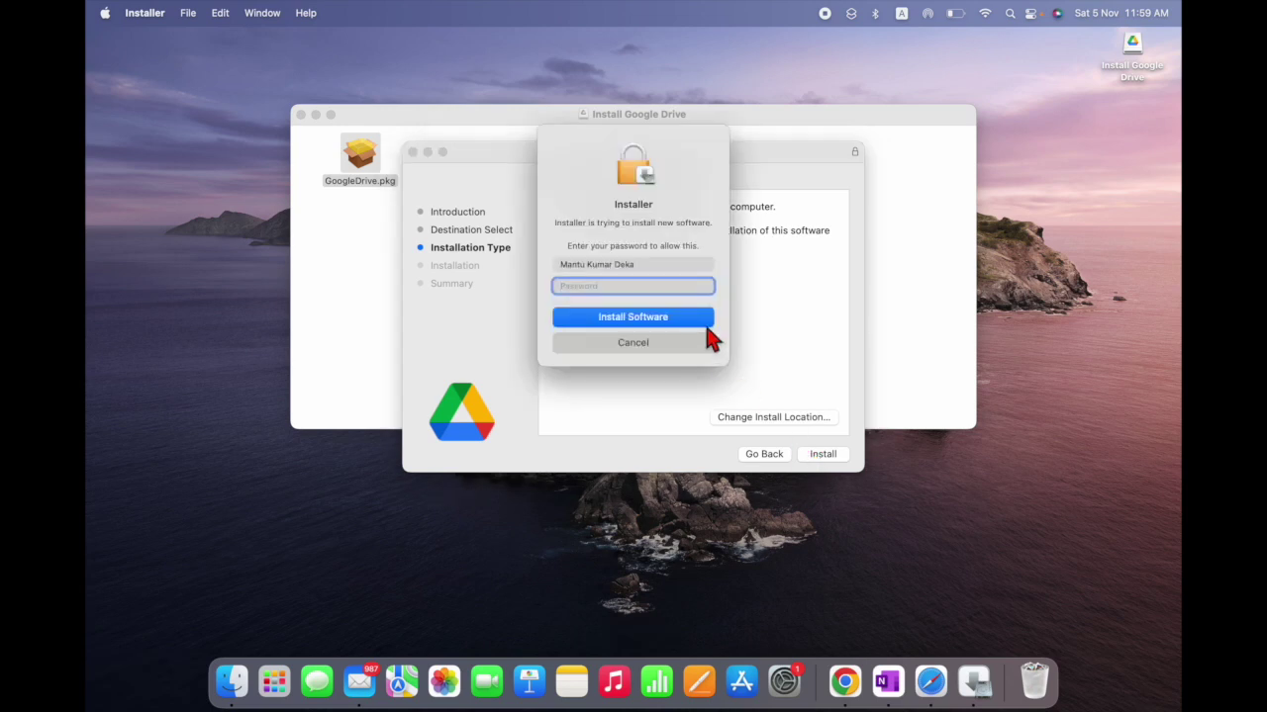
pyautogui.write('*')
pyautogui.click(646, 317)
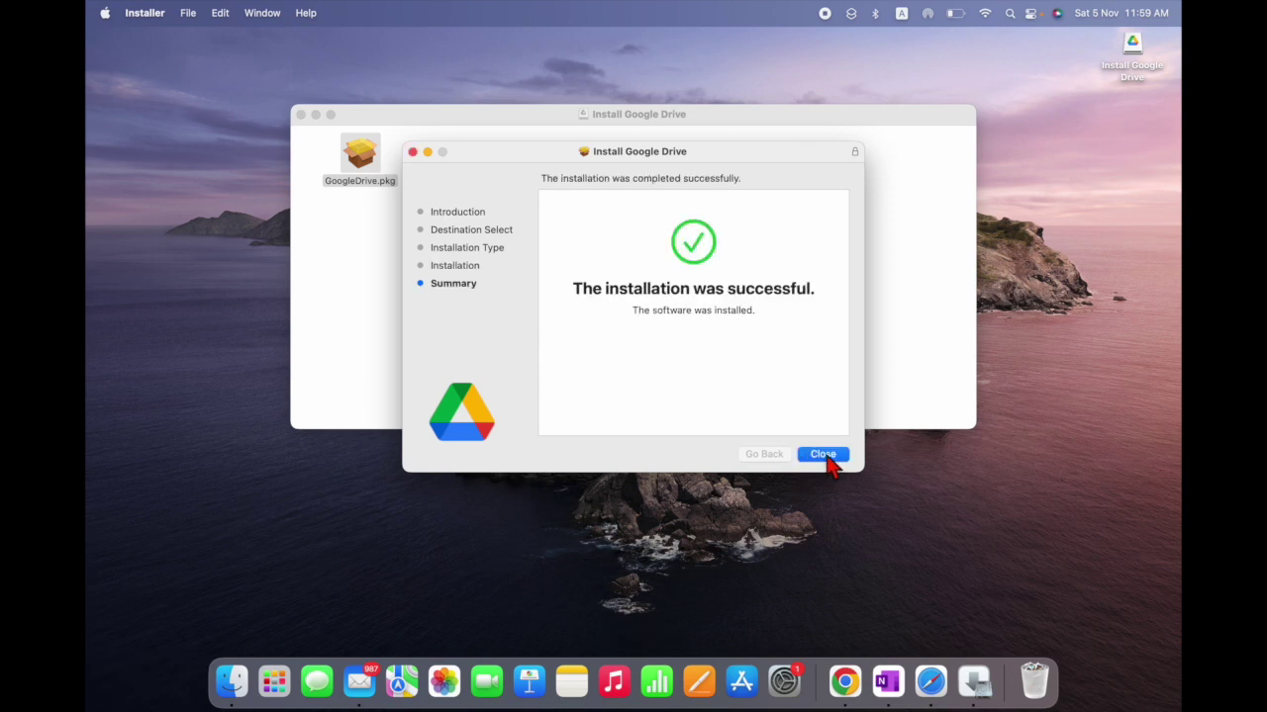
pyautogui.click(826, 456)
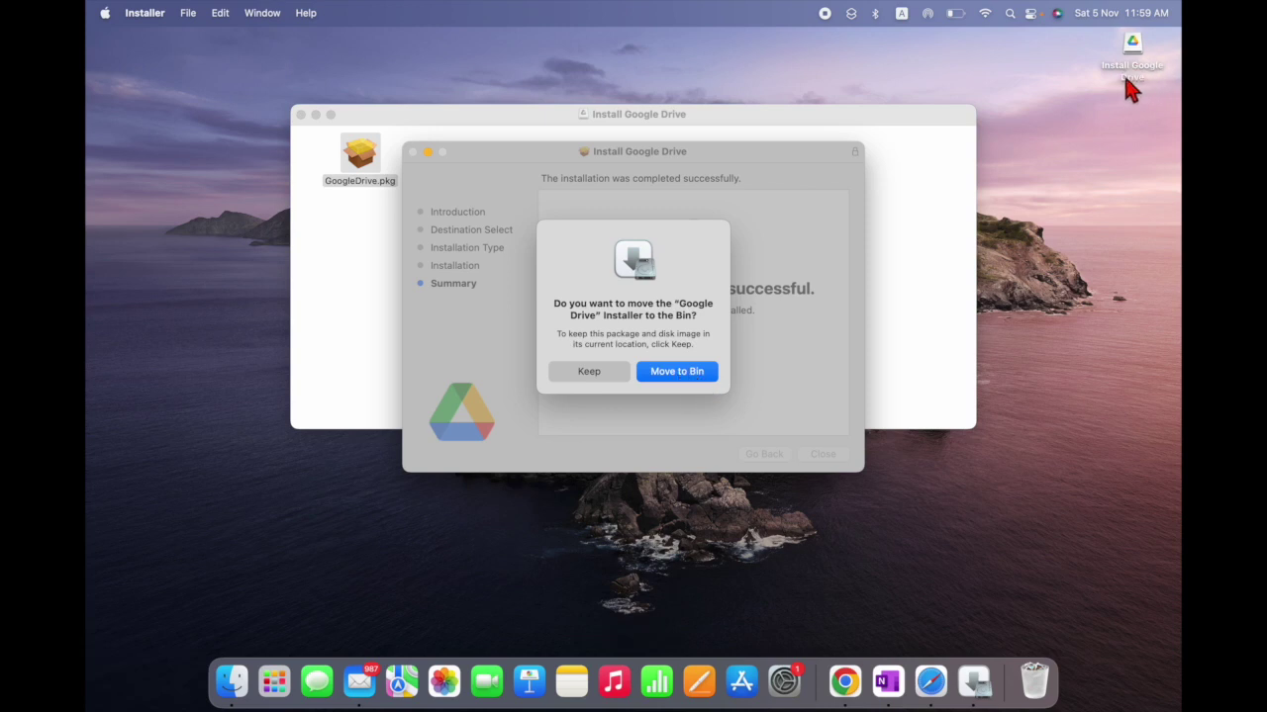
pyautogui.click(683, 377)
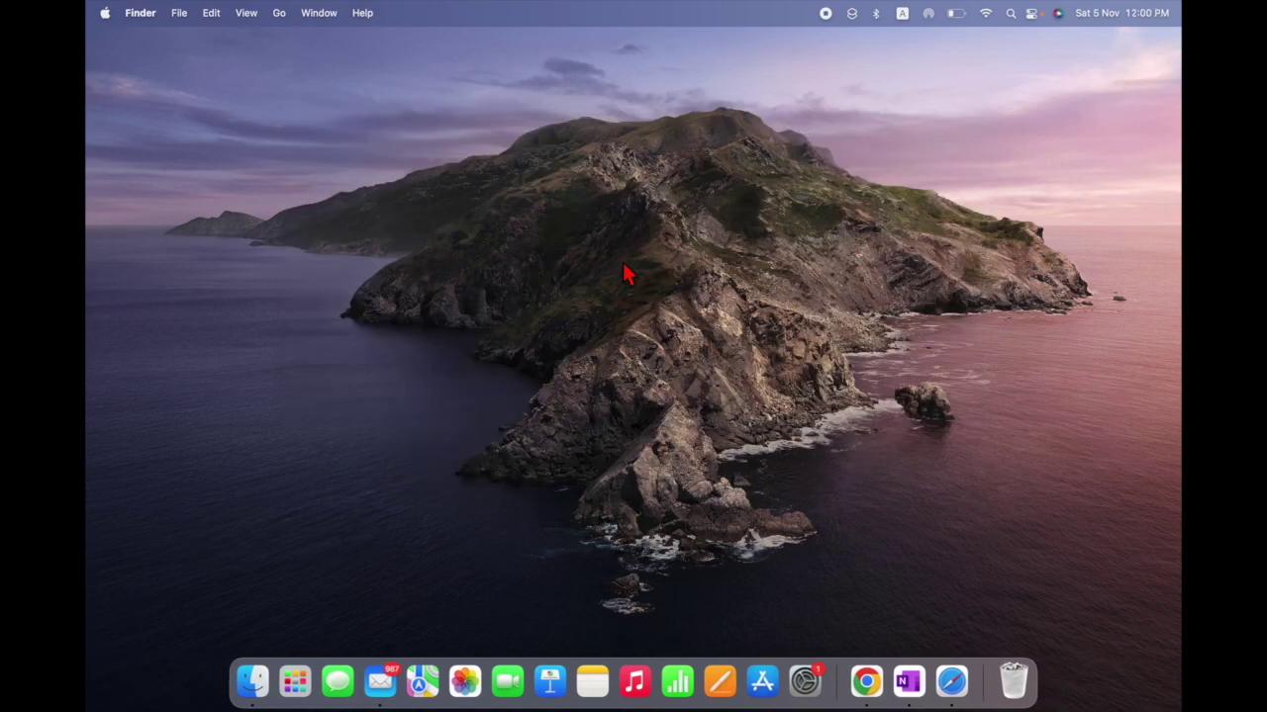
# - Launch the installed Google Drive app from Launchpad and dismiss its notification alert
pyautogui.click(304, 676)
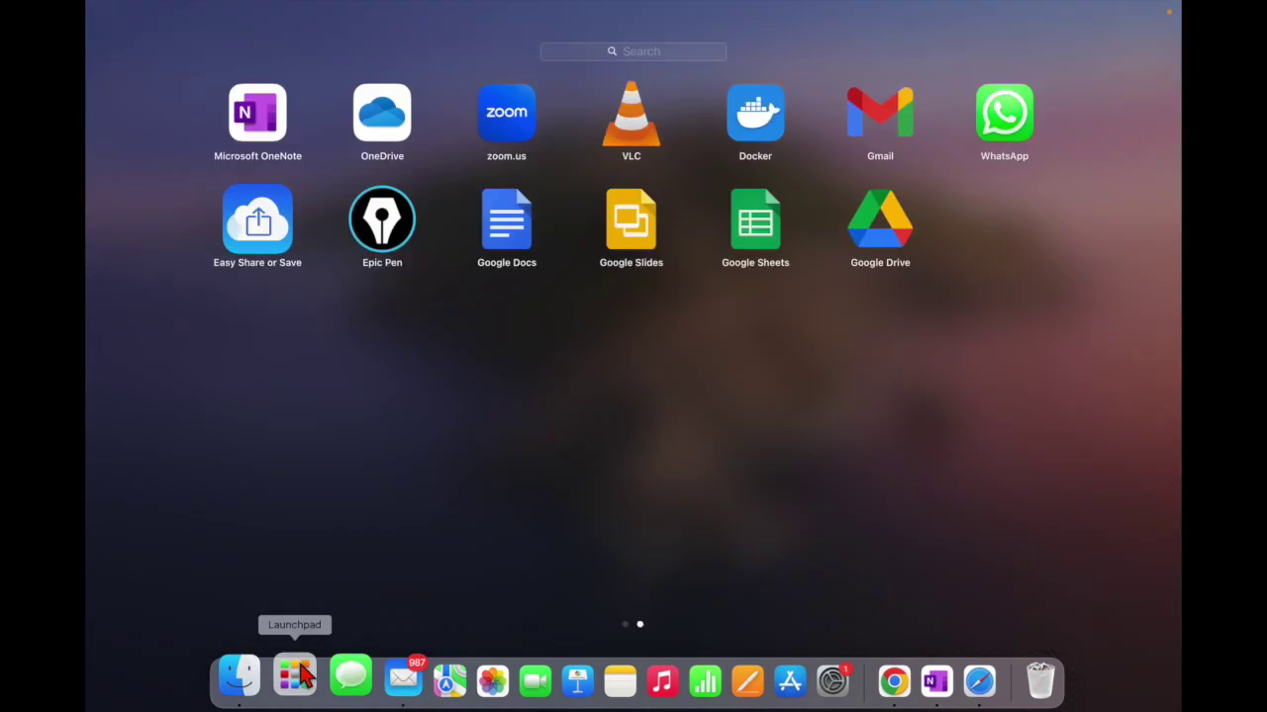
pyautogui.click(888, 238)
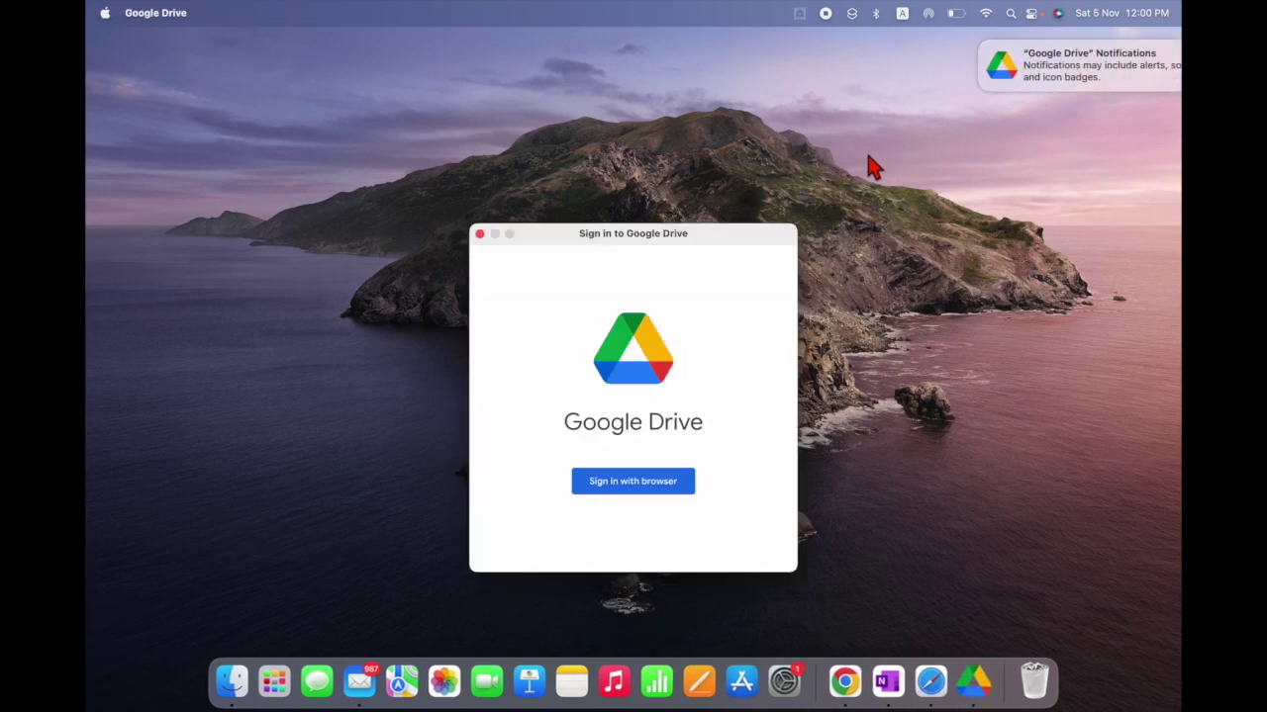
pyautogui.moveTo(994, 93)
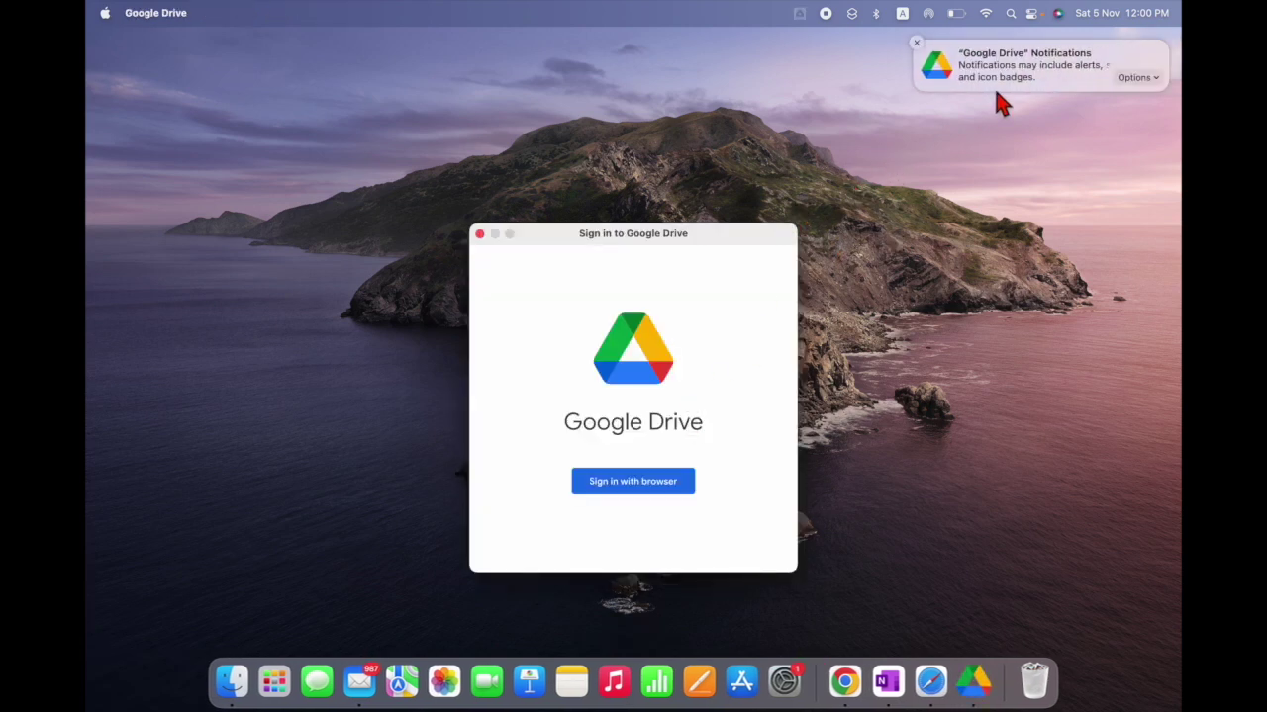
pyautogui.click(917, 44)
# - Sign in to Google Drive for desktop through the browser with the second listed Google account, and close the browser window
pyautogui.click(692, 485)
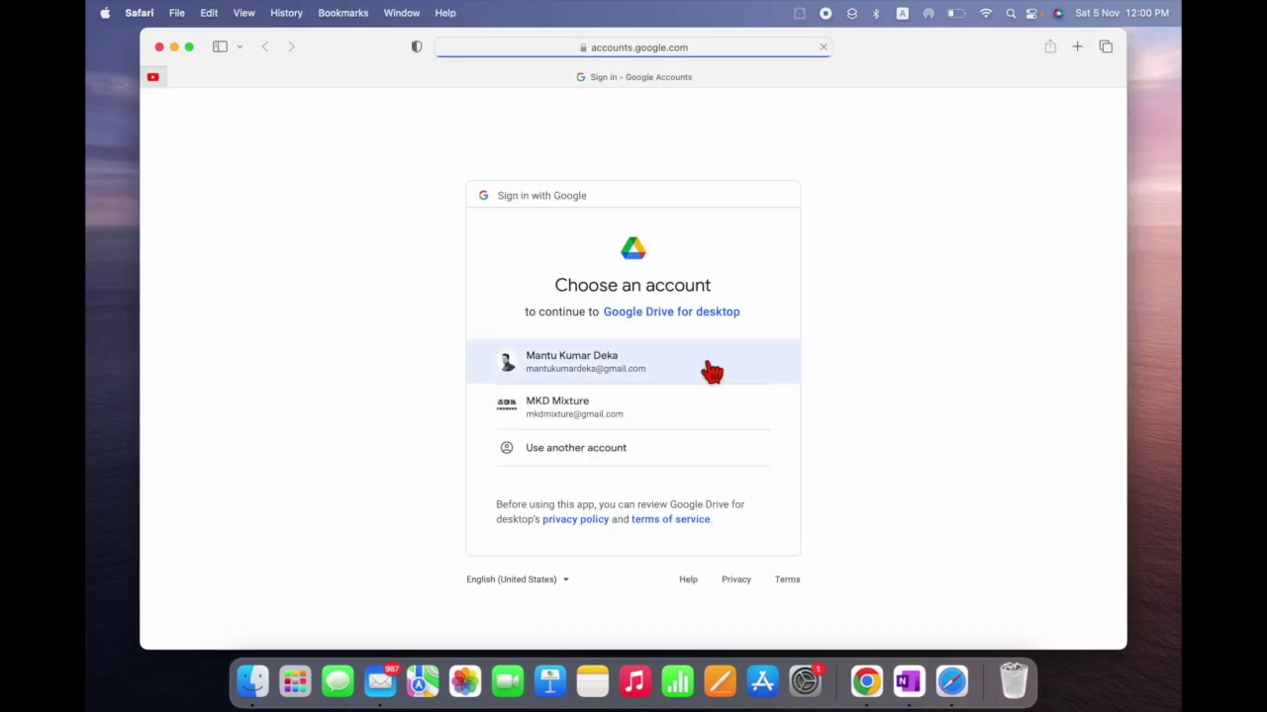
pyautogui.click(584, 416)
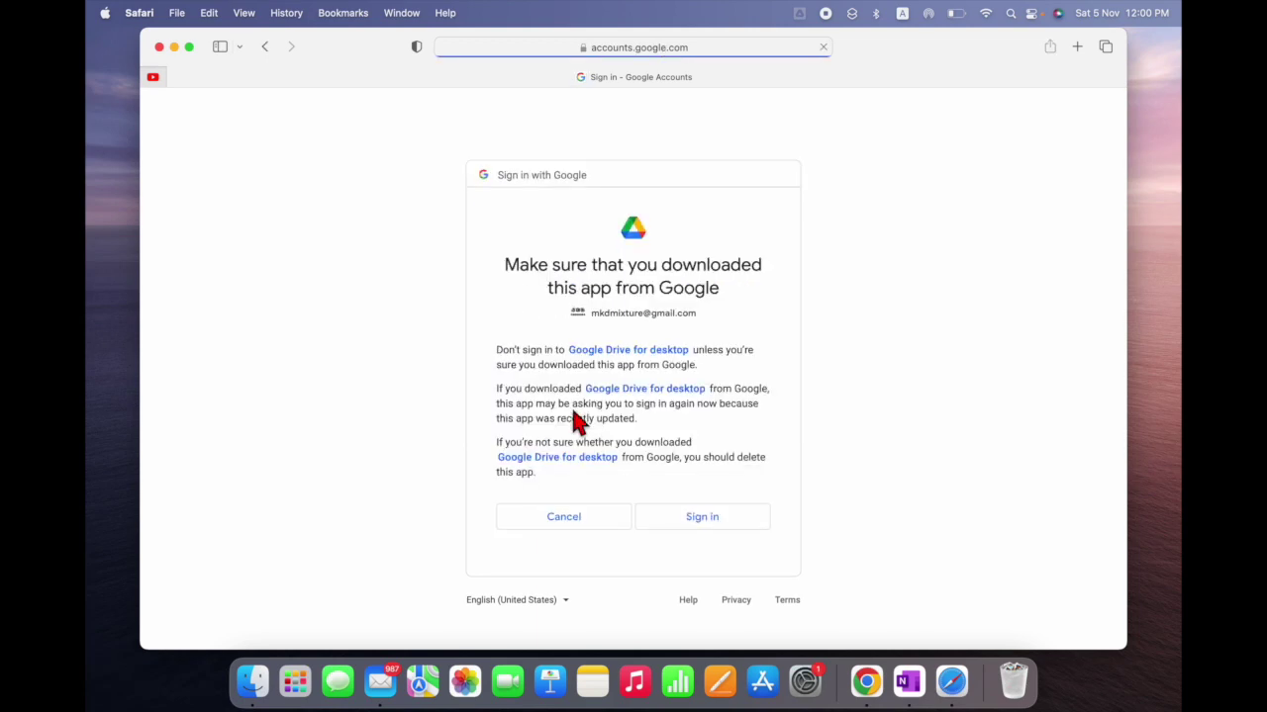
pyautogui.click(703, 522)
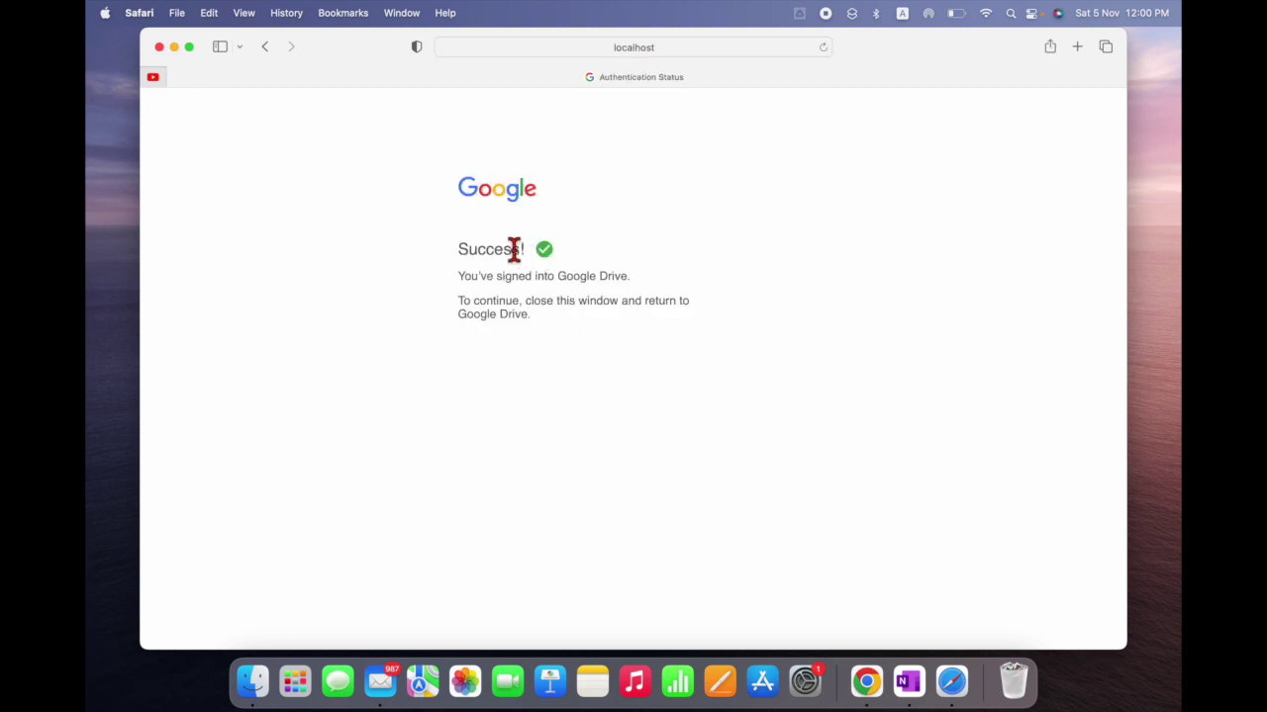
pyautogui.click(160, 47)
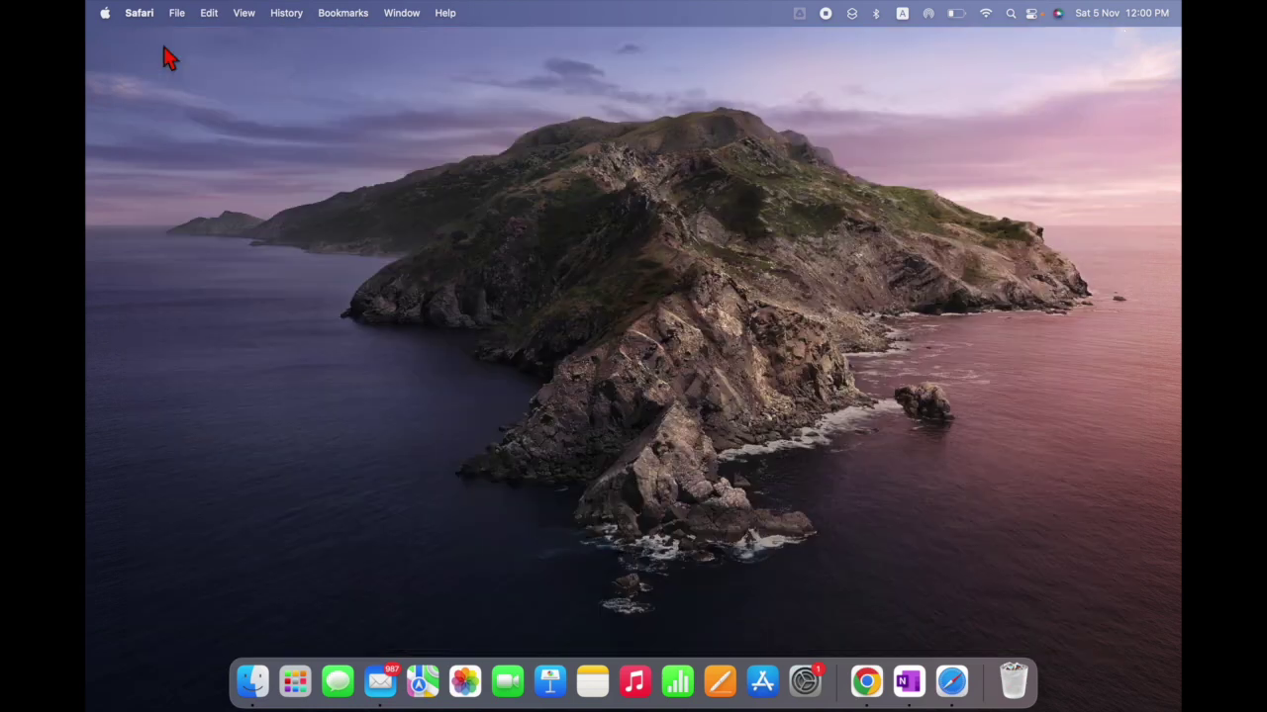
# - Examine Google Drive's activity, notifications and settings options from its menu bar status window, and dismiss the window
pyautogui.click(799, 14)
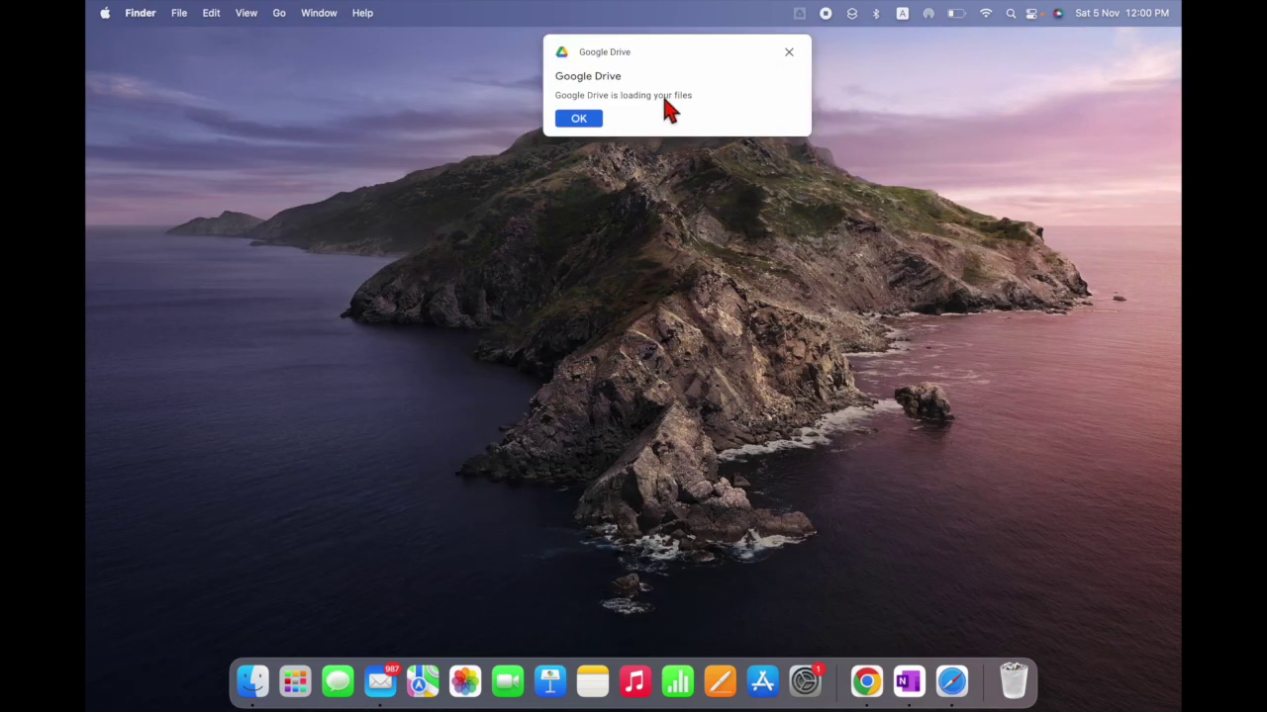
pyautogui.click(584, 119)
pyautogui.click(797, 17)
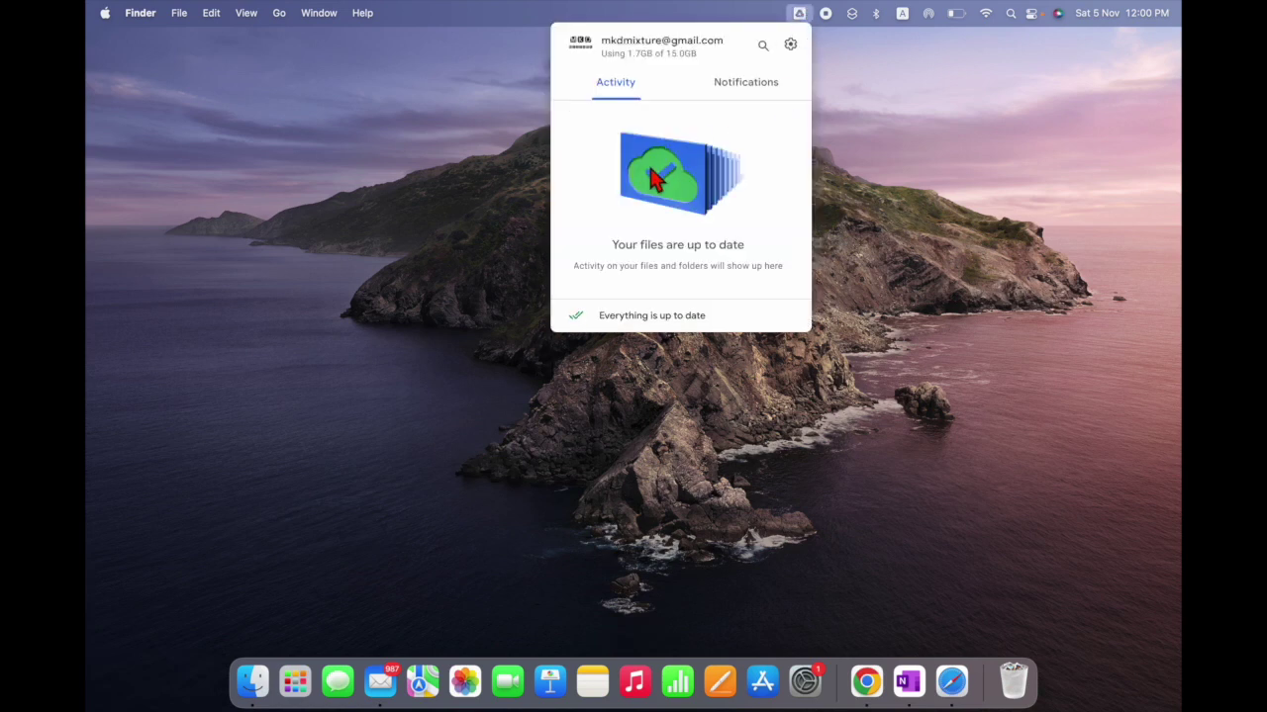
pyautogui.click(752, 91)
pyautogui.click(639, 91)
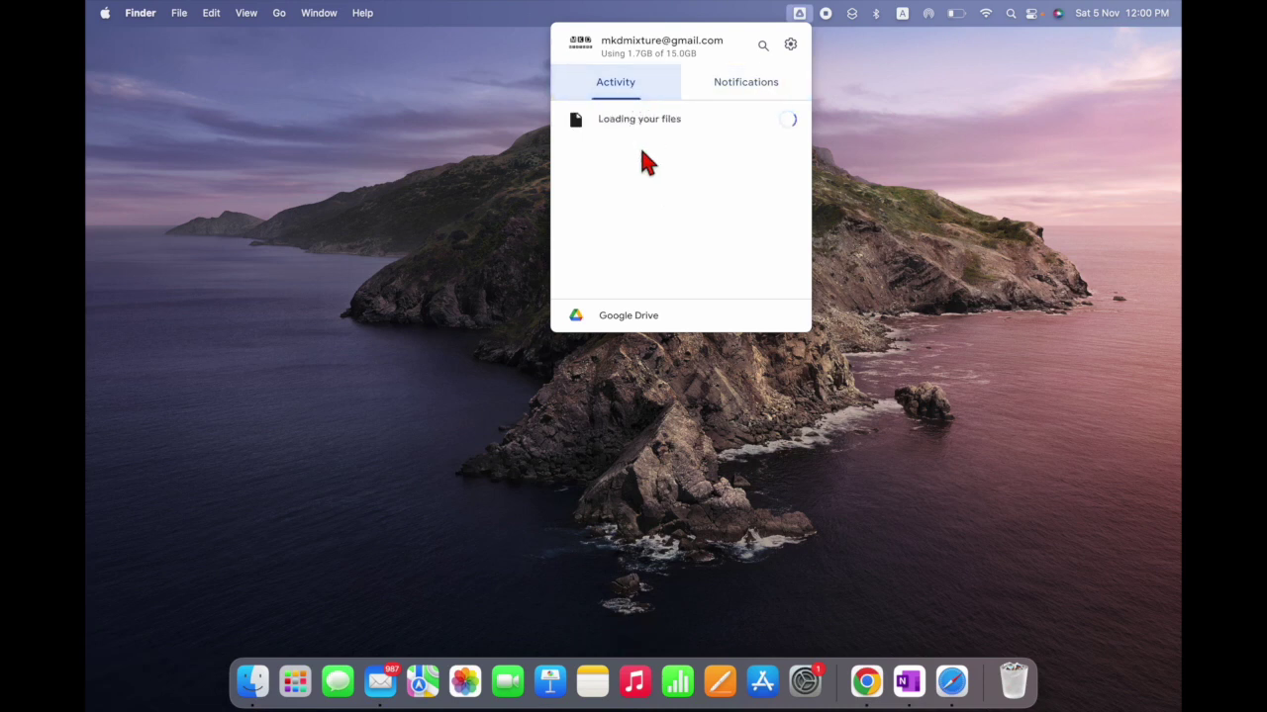
pyautogui.click(792, 45)
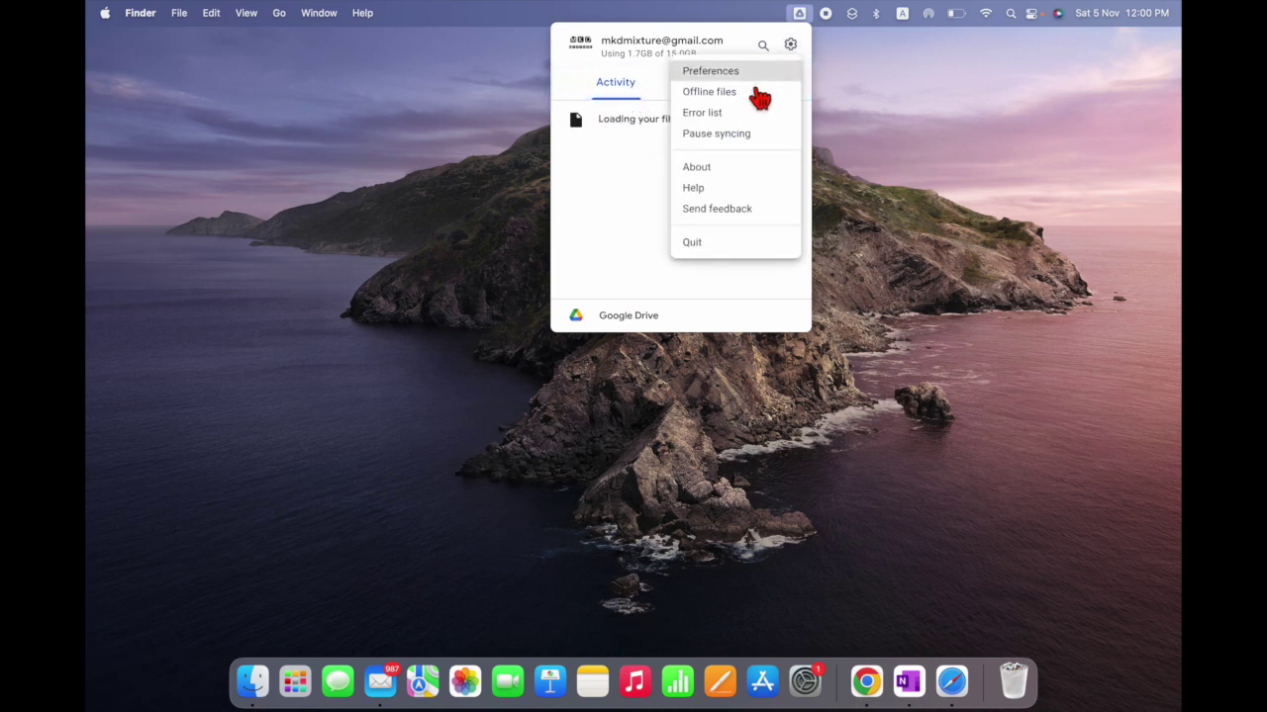
pyautogui.click(590, 172)
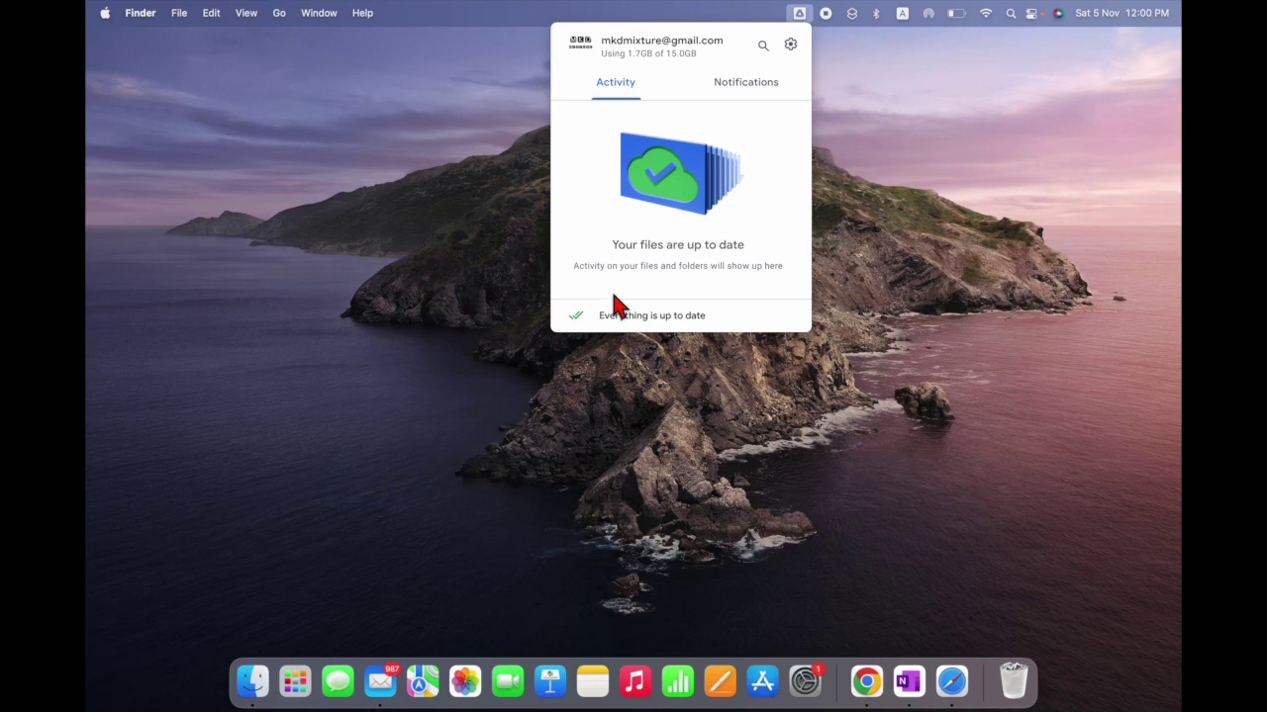
pyautogui.click(479, 211)
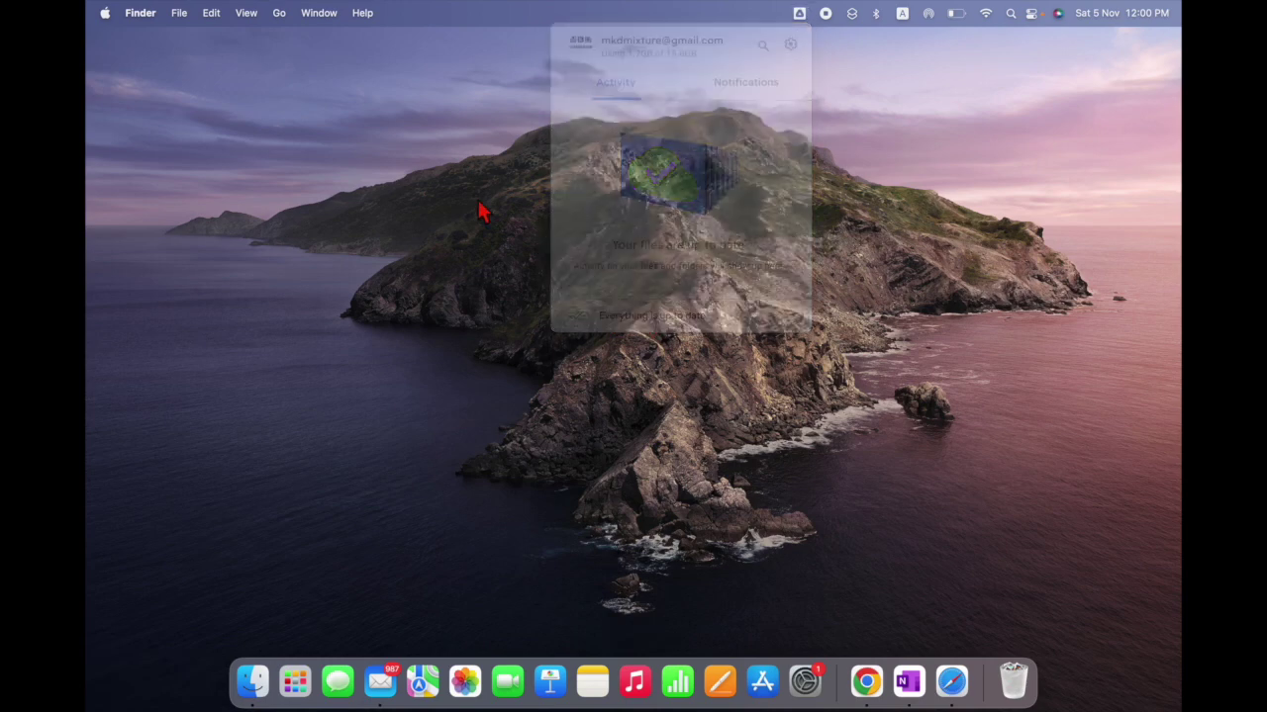
# - Check the Finder locations for Google Drive in an enlarged window, view the OneDrive location, and close Finder
pyautogui.click(252, 678)
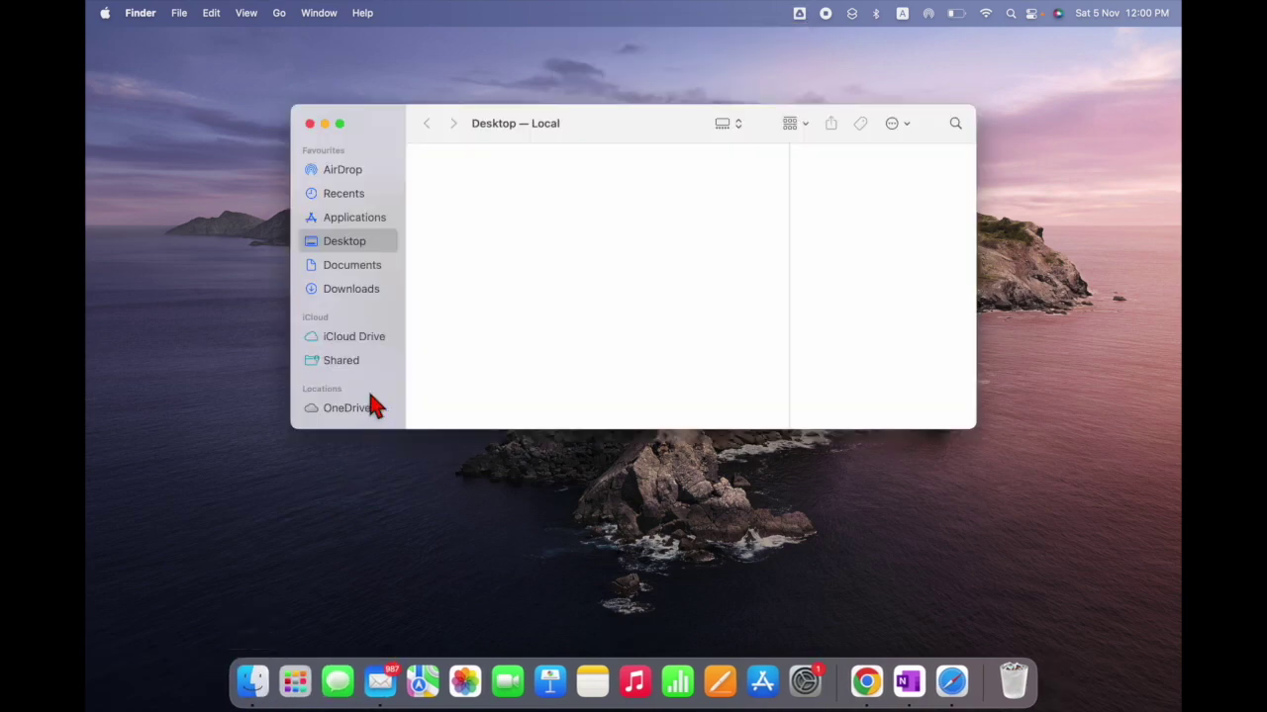
pyautogui.click(339, 123)
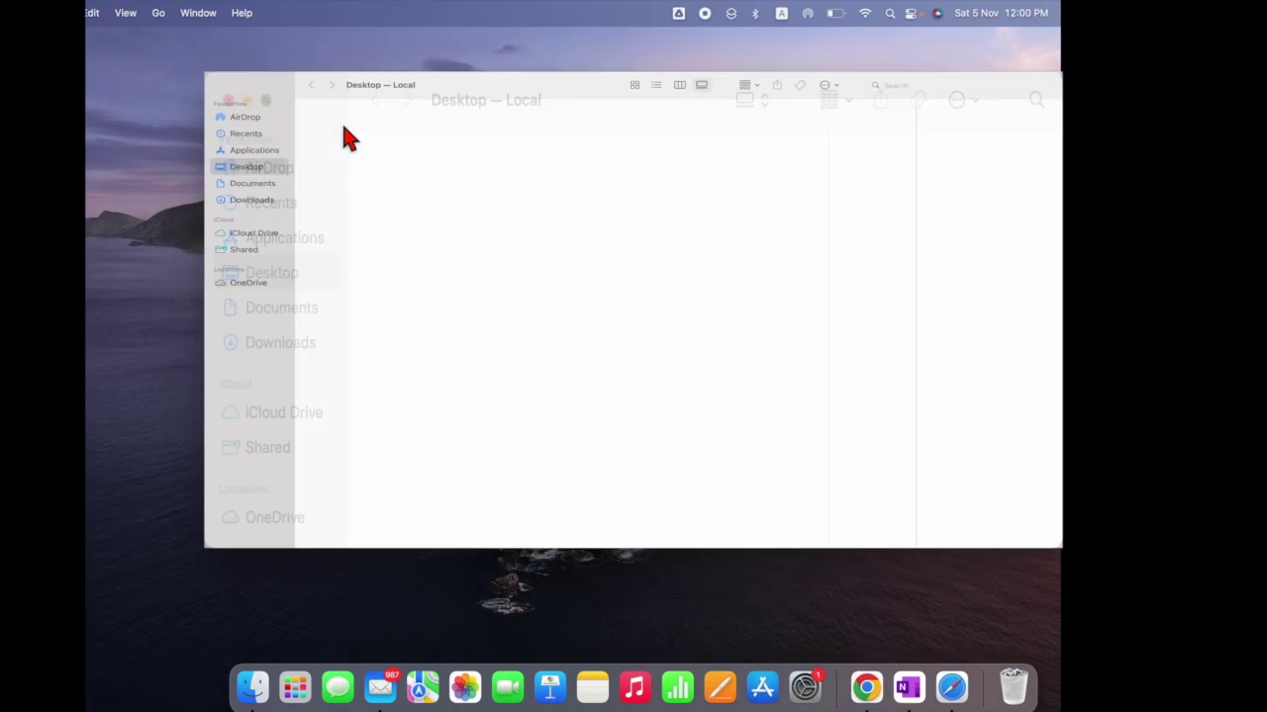
pyautogui.click(148, 334)
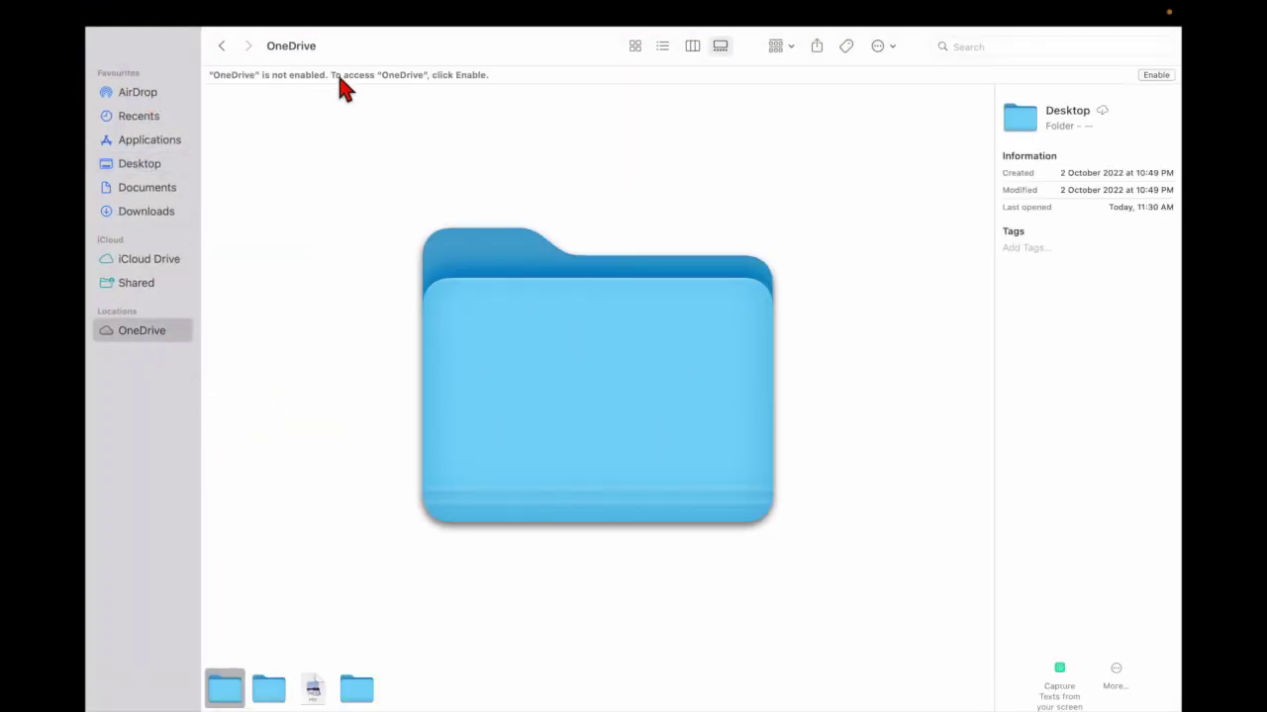
pyautogui.click(105, 46)
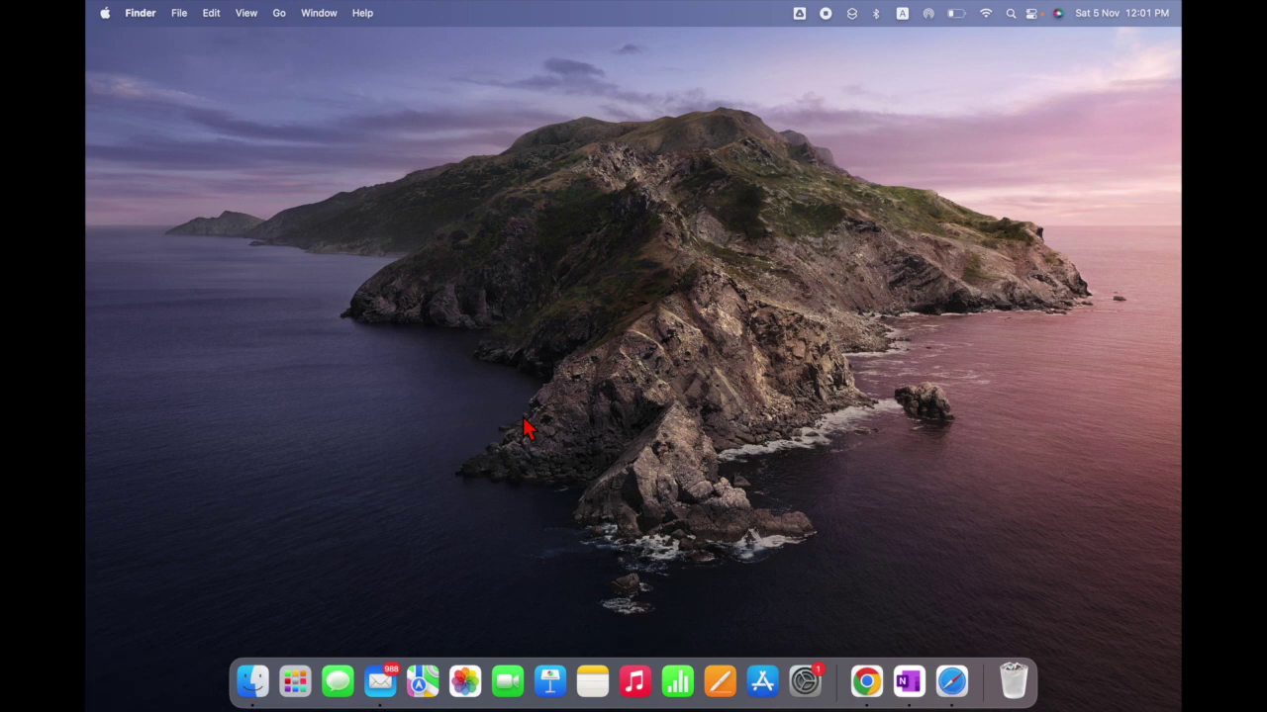
# - Search the Mac for "google drive" and launch the Google Drive app
pyautogui.press('super+space')
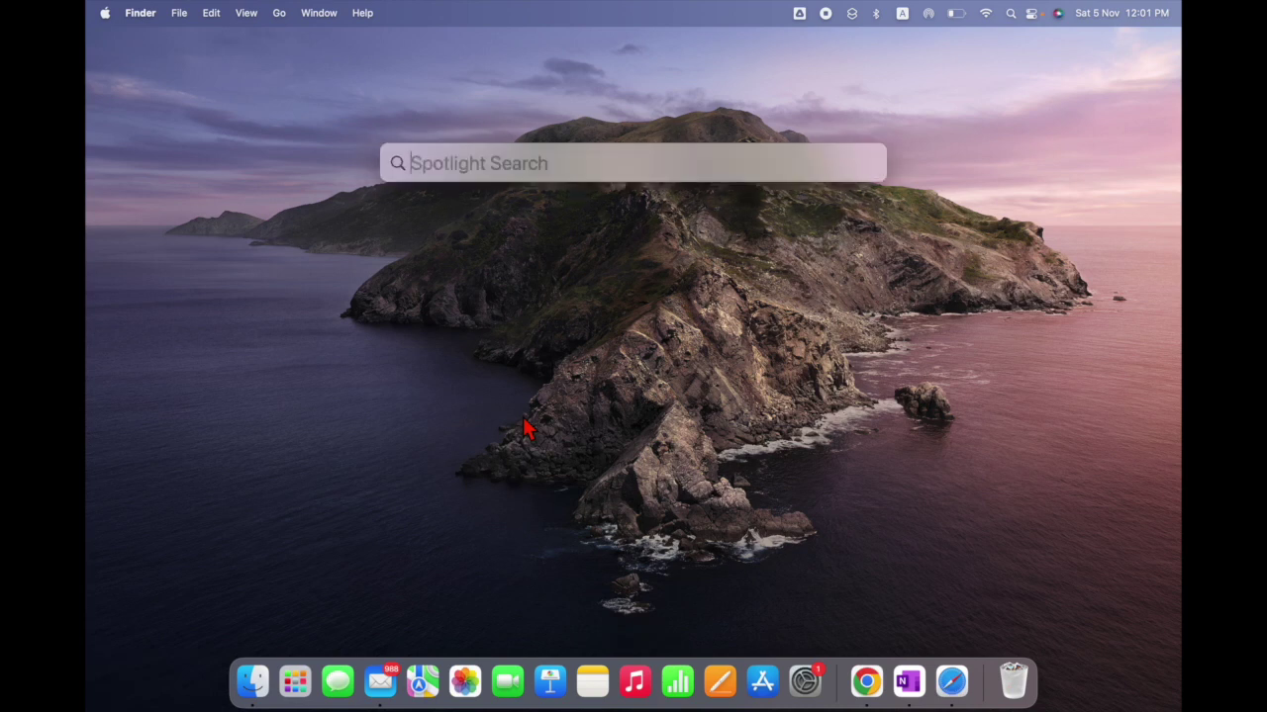
pyautogui.write('goo')
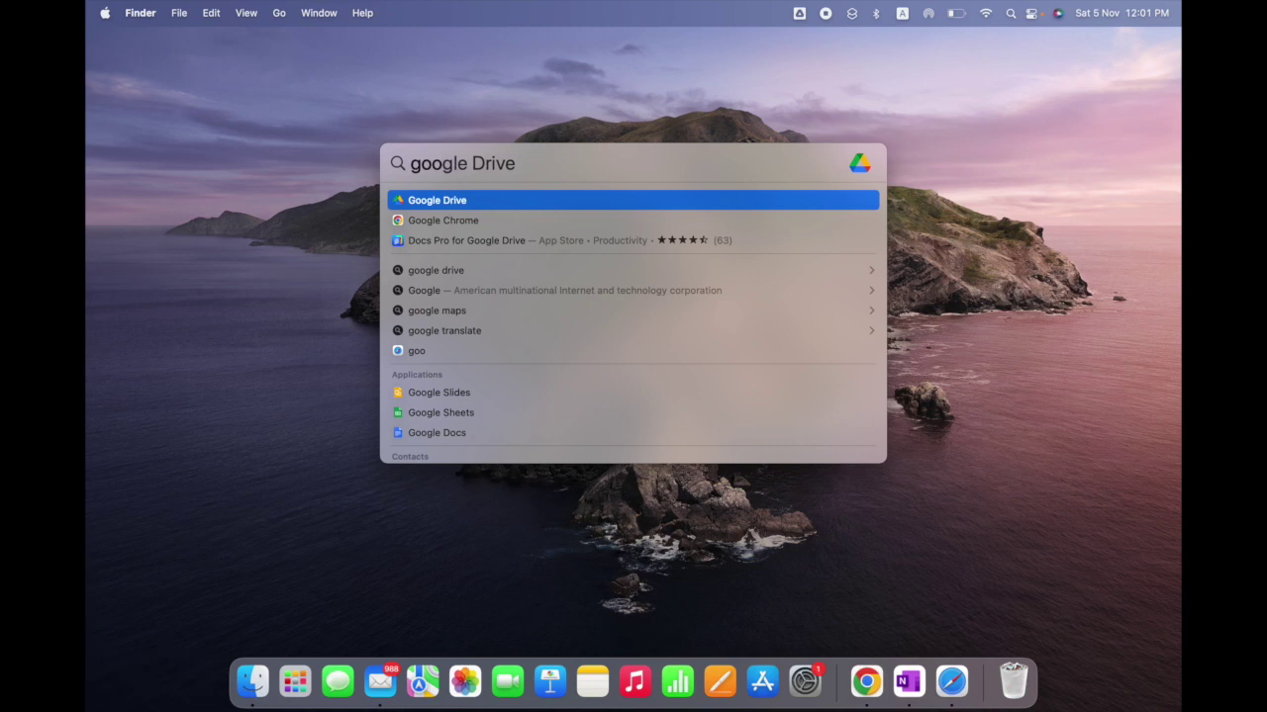
pyautogui.write('g')
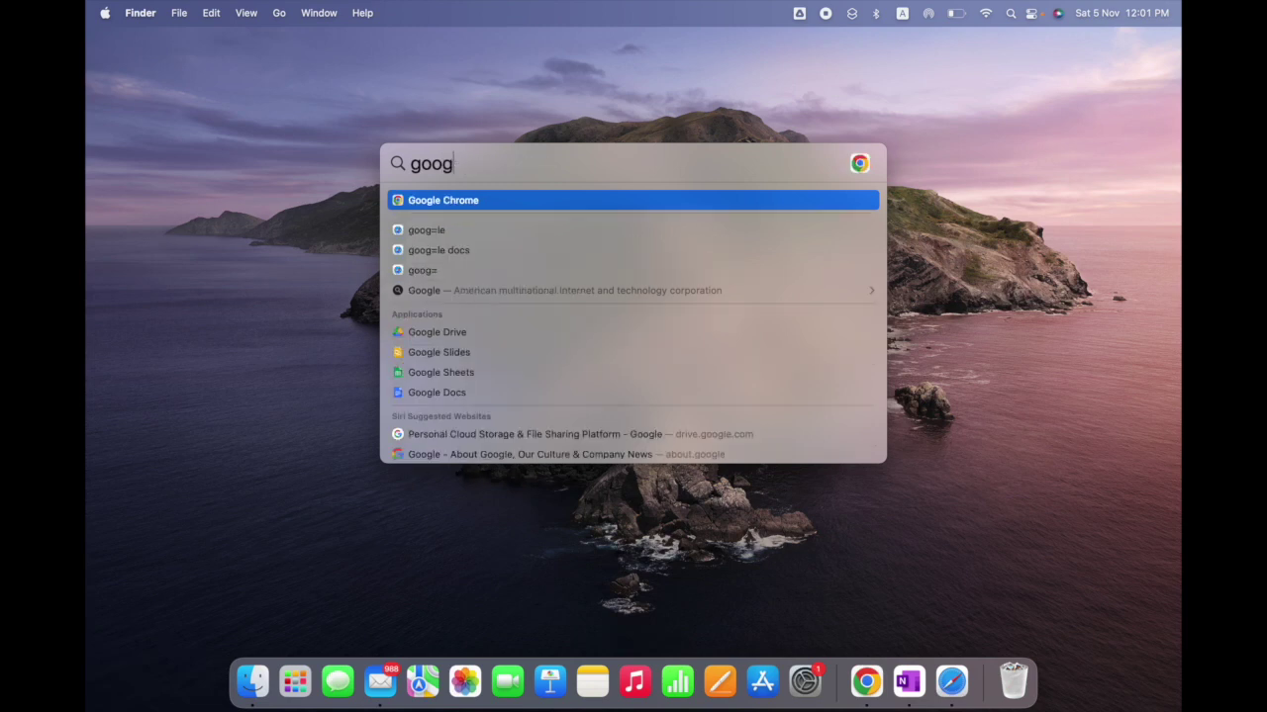
pyautogui.press('BackSpace')
pyautogui.write('gle drive')
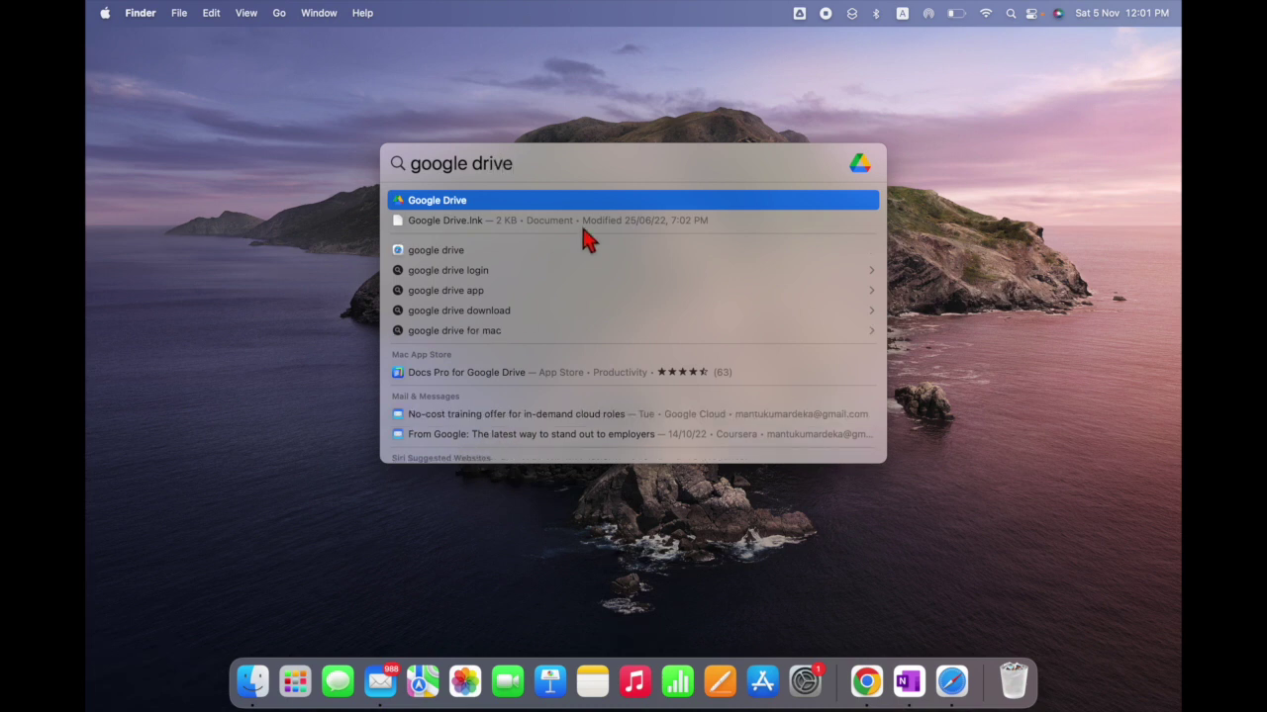
pyautogui.click(457, 203)
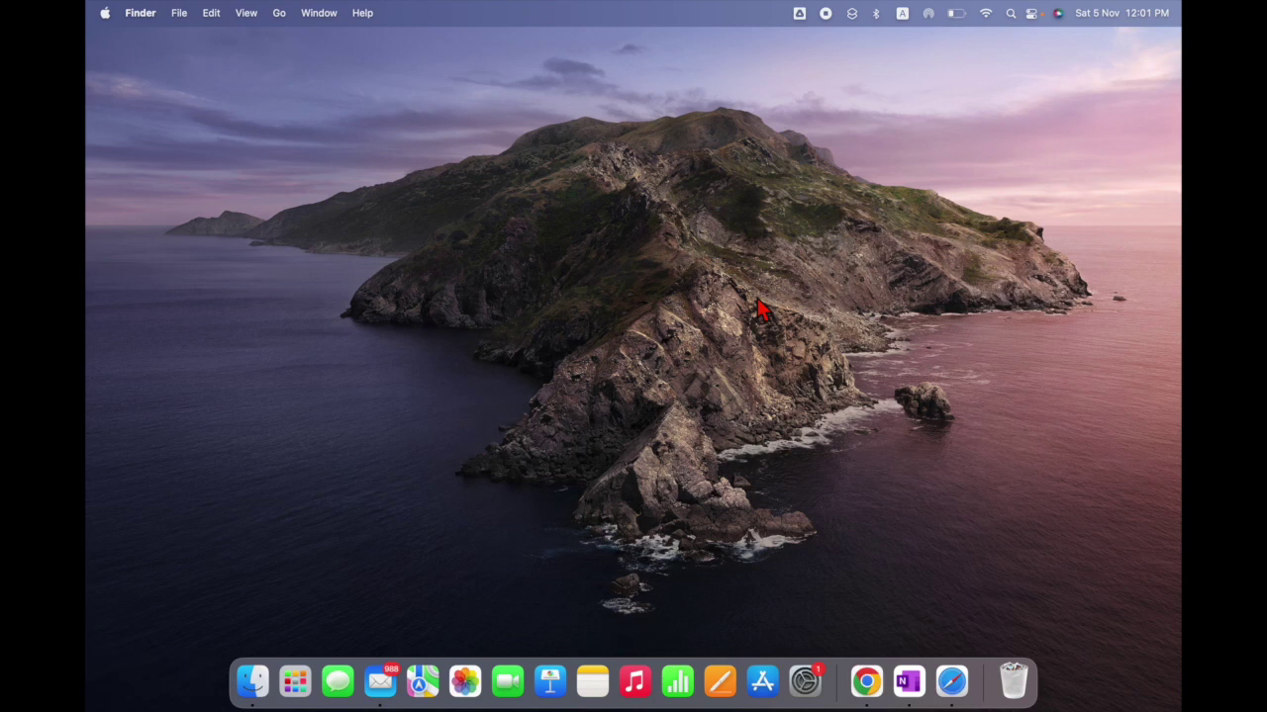
# - Open Google Drive in Finder from the app's preferences, enter My Drive and bring up the options for its empty area
pyautogui.click(800, 14)
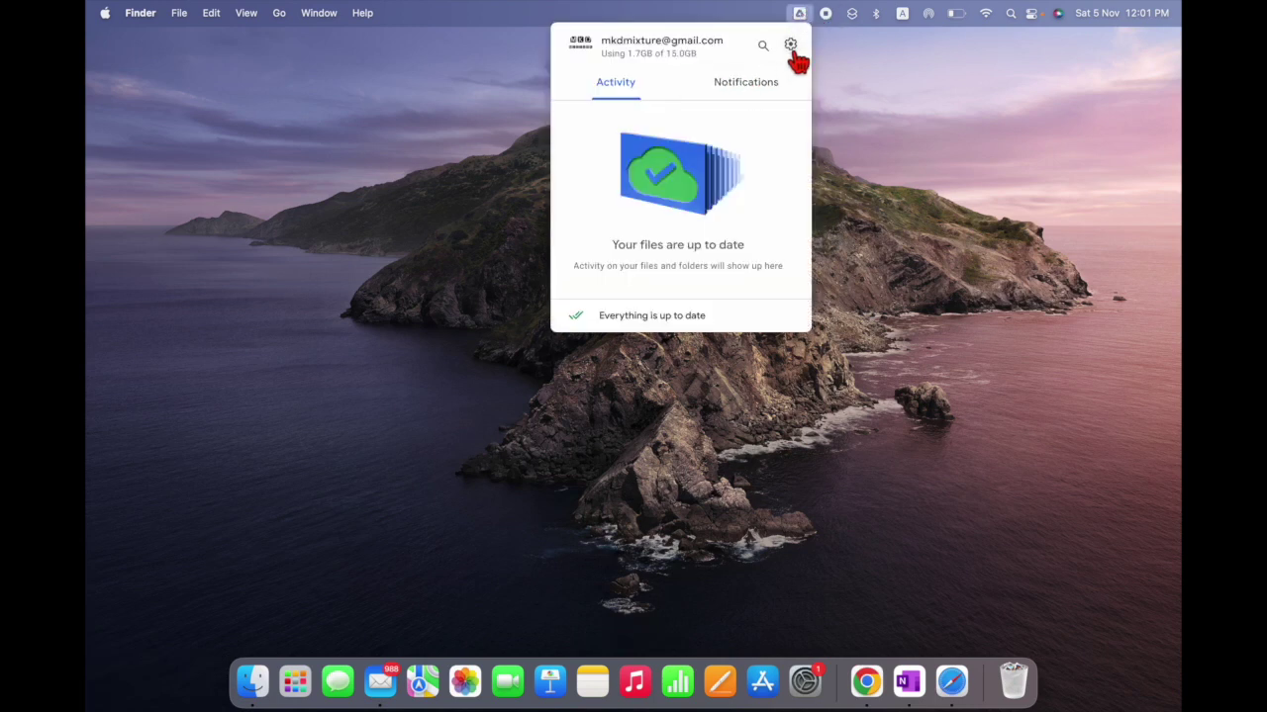
pyautogui.click(790, 49)
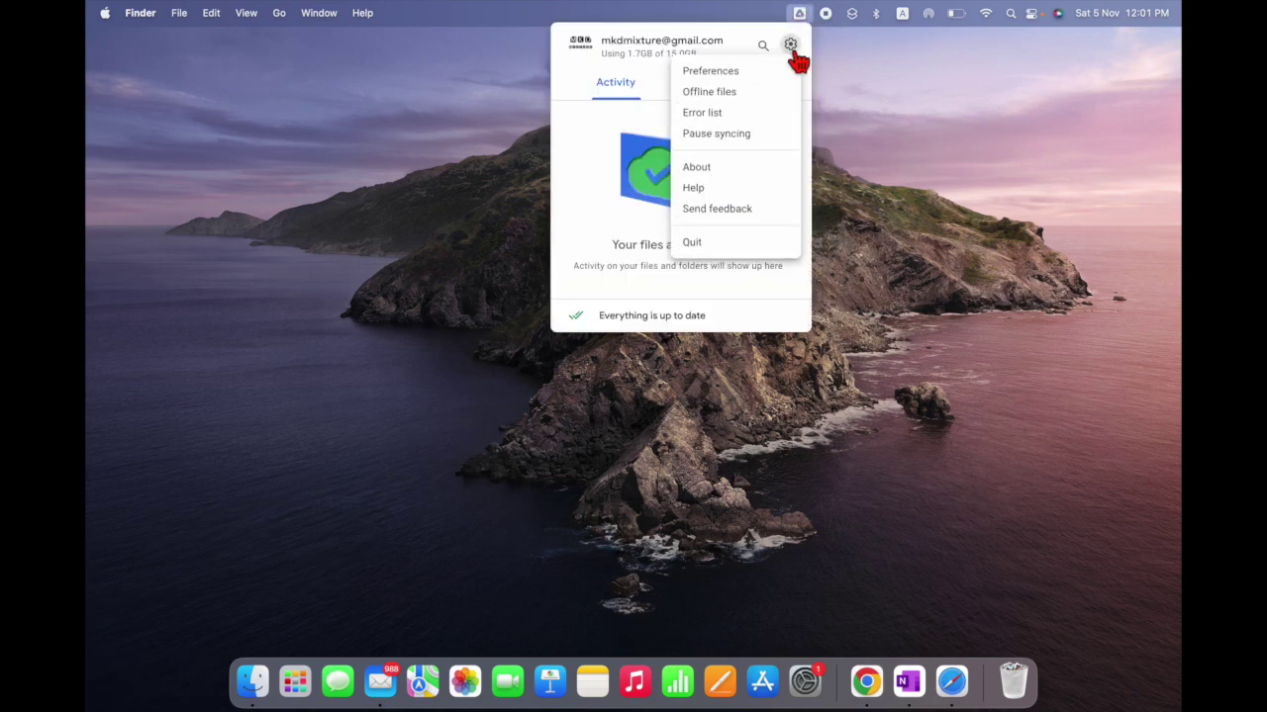
pyautogui.click(744, 77)
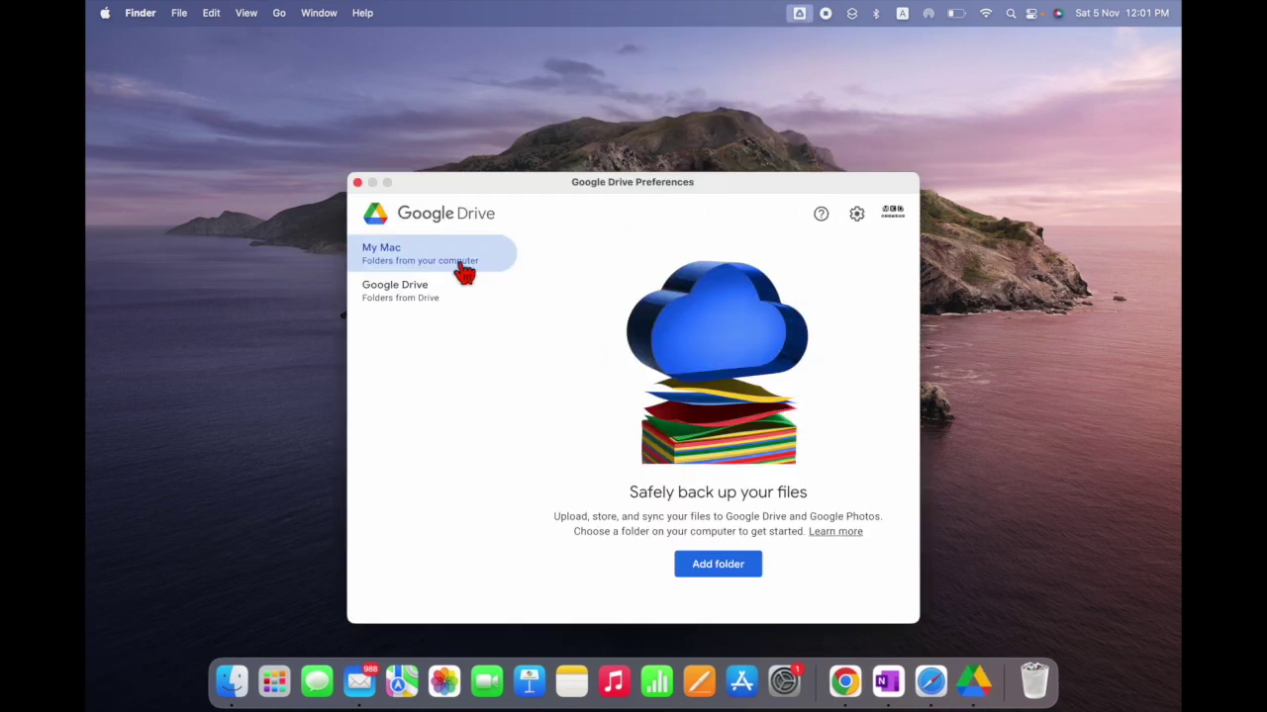
pyautogui.click(410, 309)
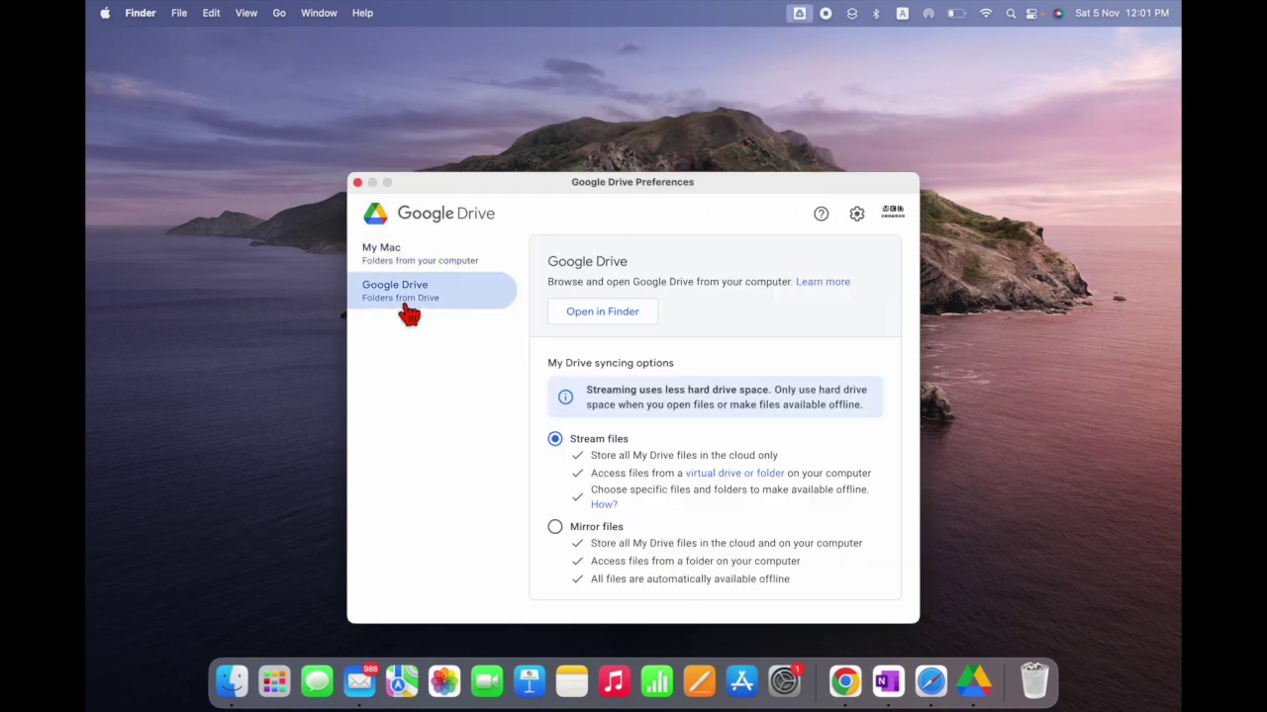
pyautogui.click(629, 319)
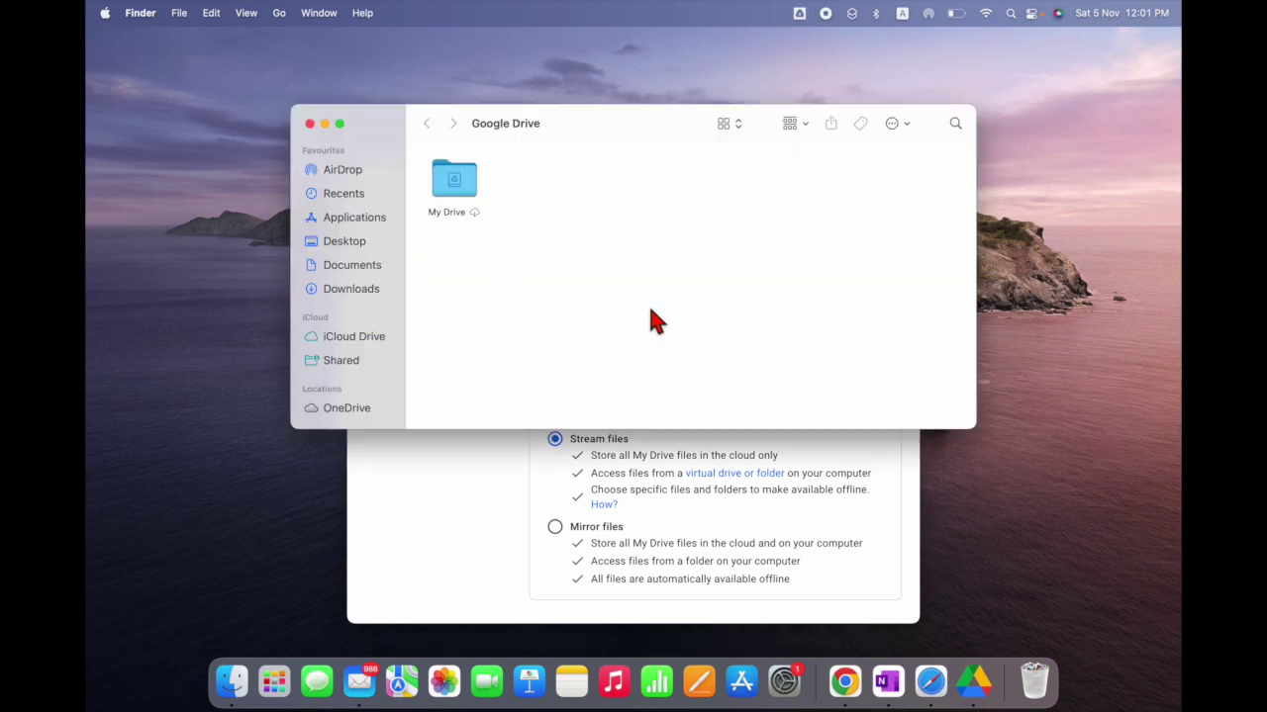
pyautogui.doubleClick(475, 180)
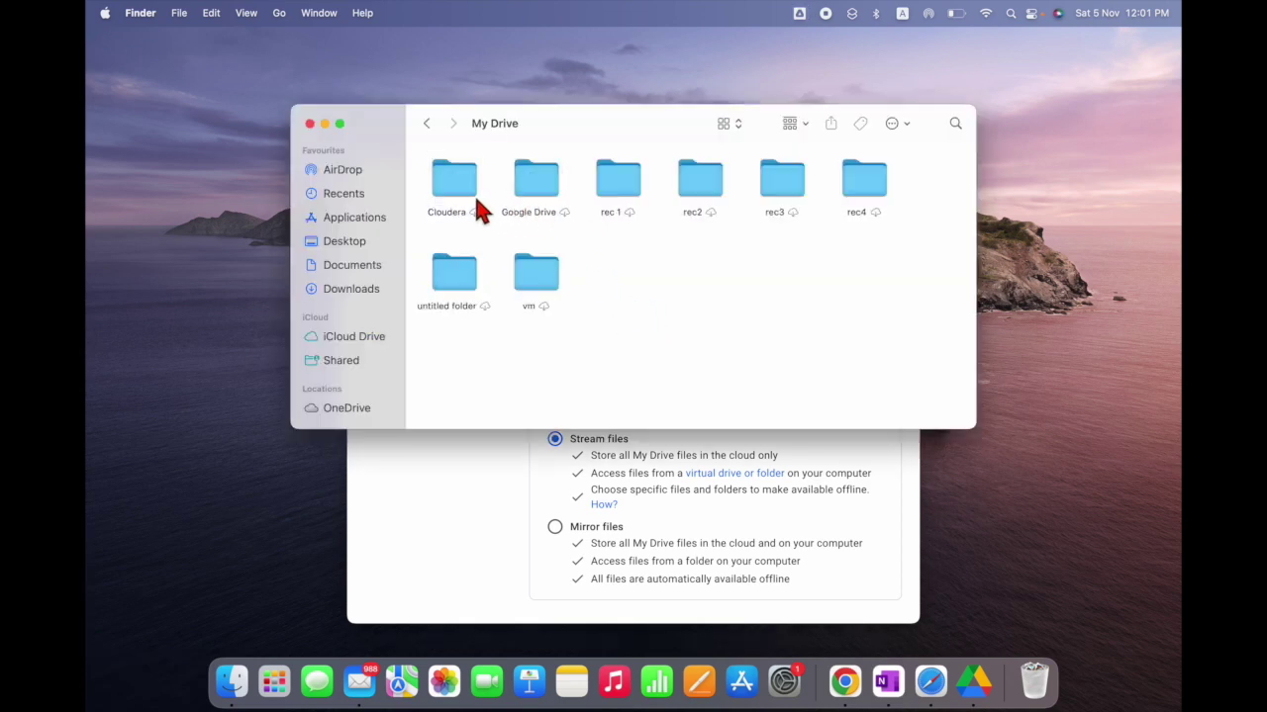
pyautogui.rightClick(631, 275)
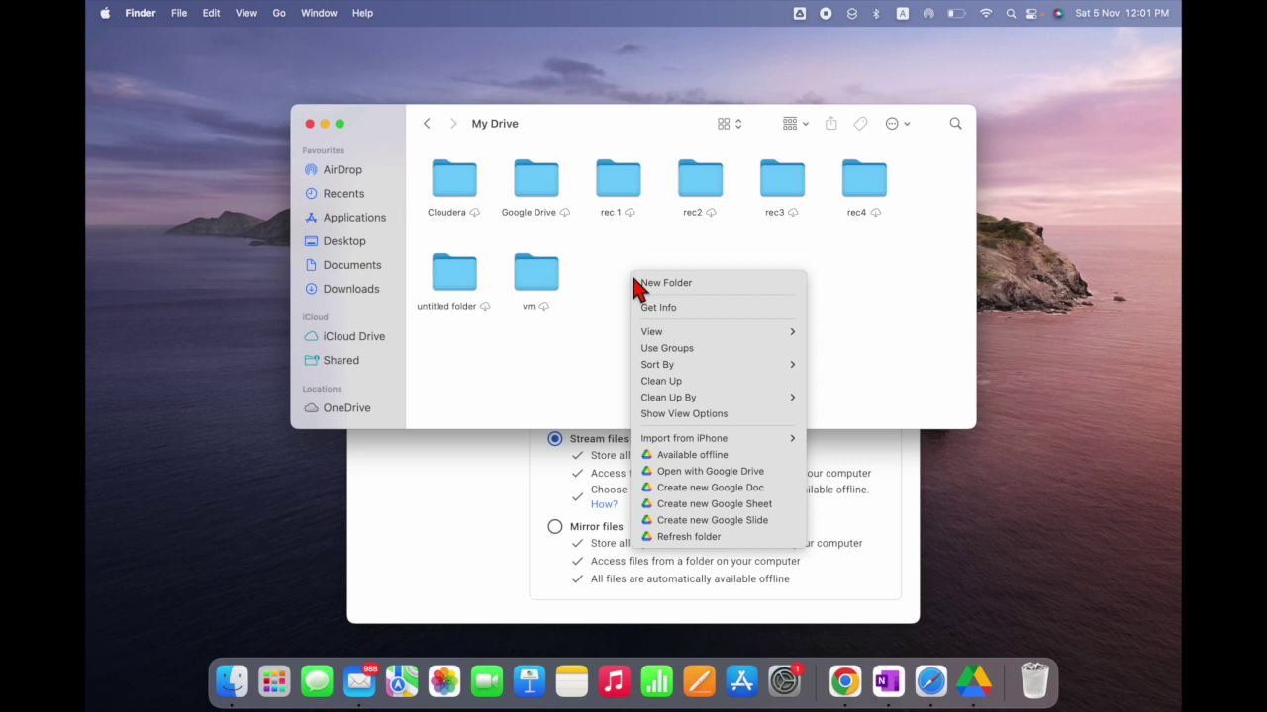
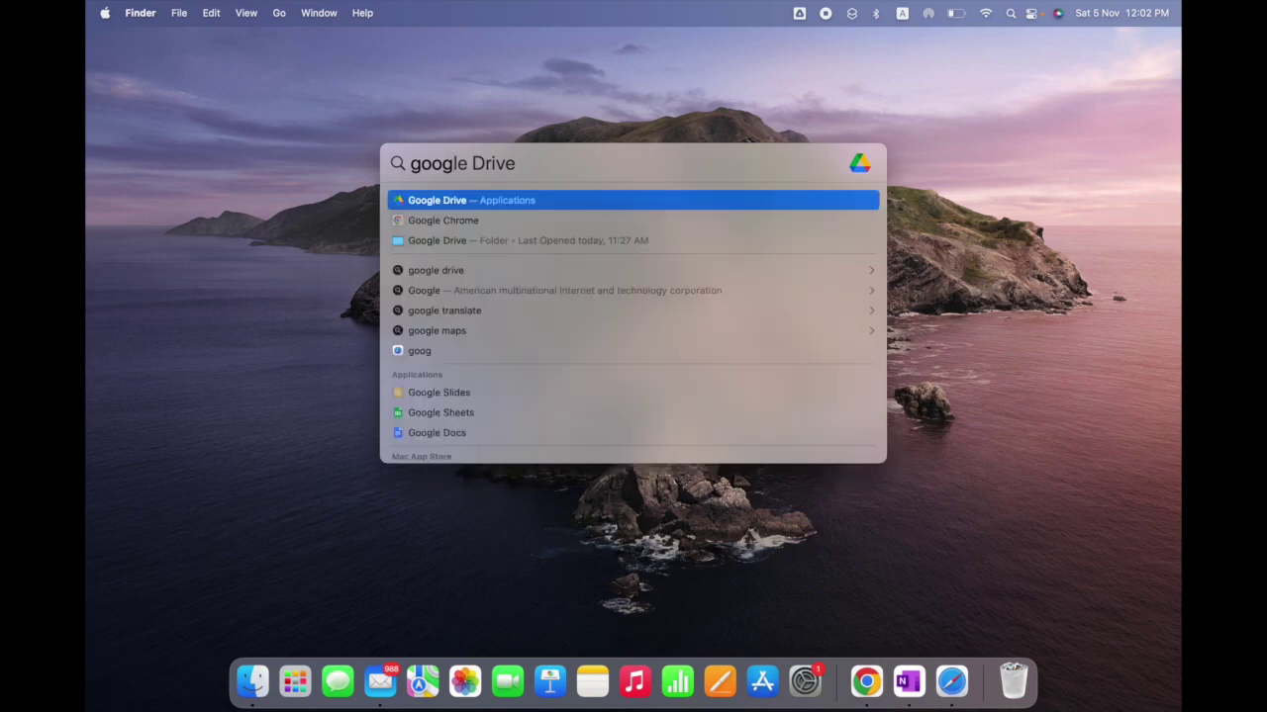
# - Launch Google Drive through a Mac search for "google drive" and show the Folders from Drive section of its preferences
pyautogui.write('le drive')
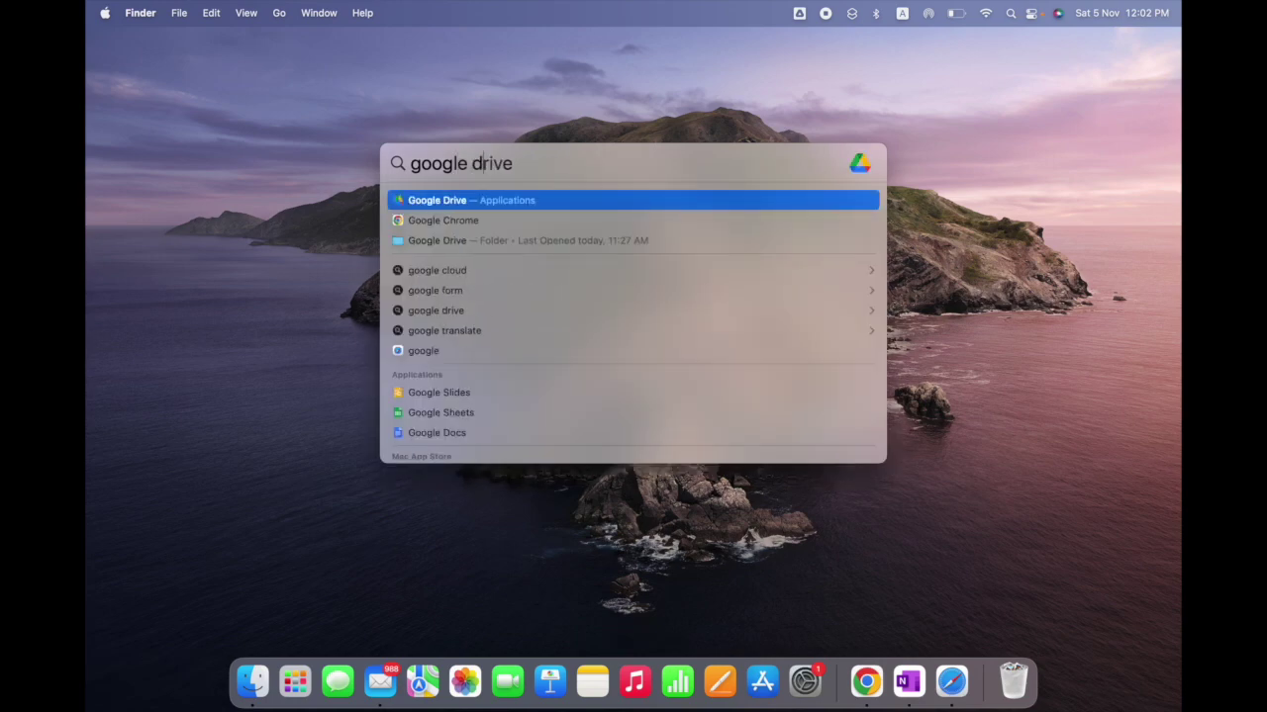
pyautogui.press('Return')
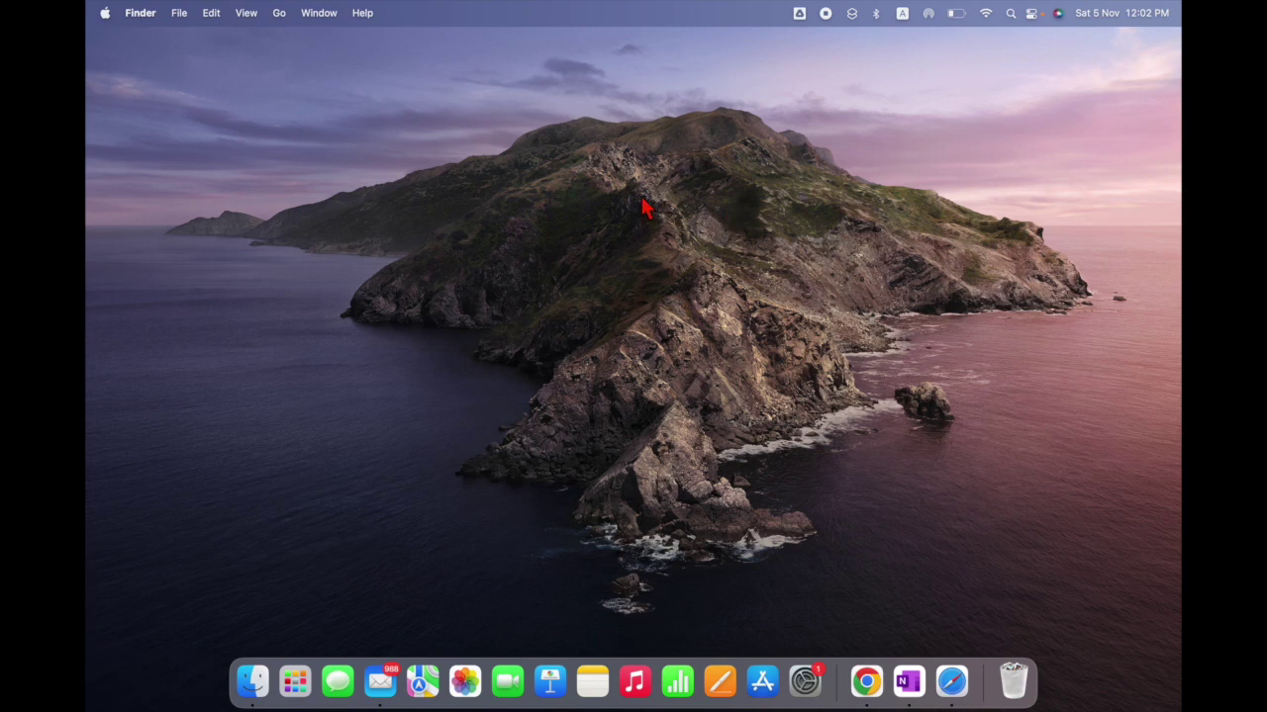
pyautogui.click(799, 13)
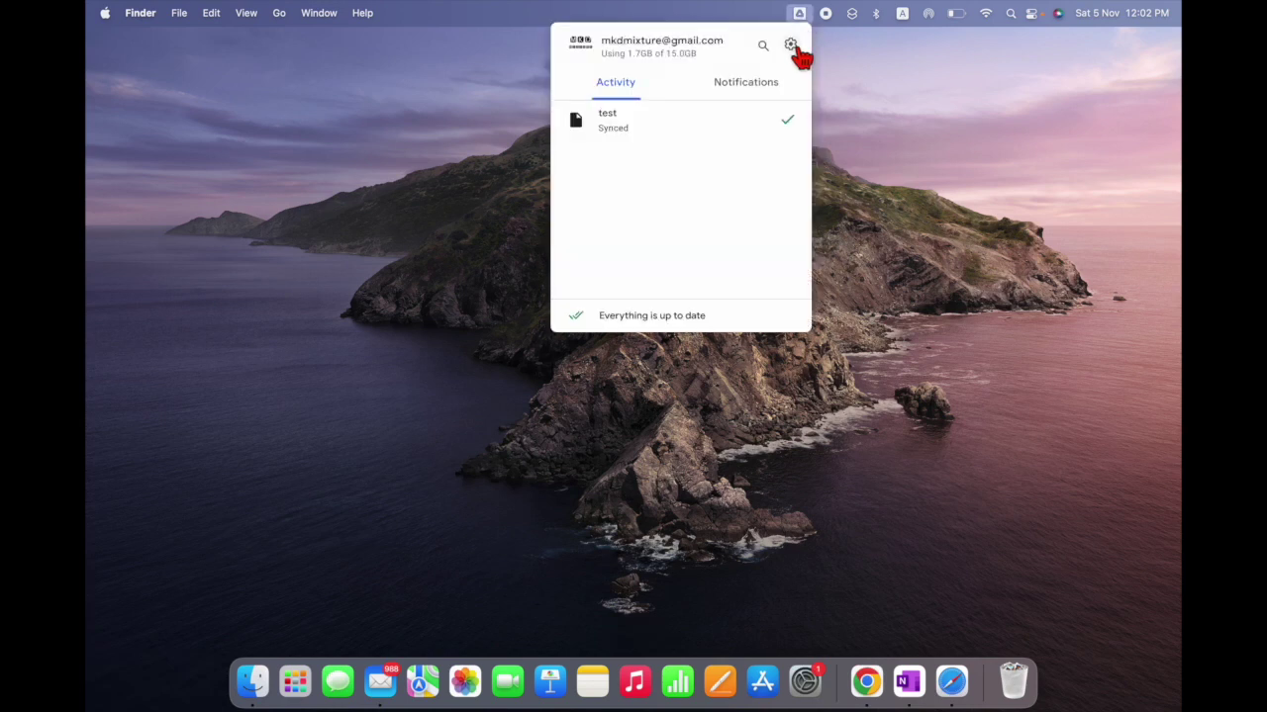
pyautogui.click(790, 44)
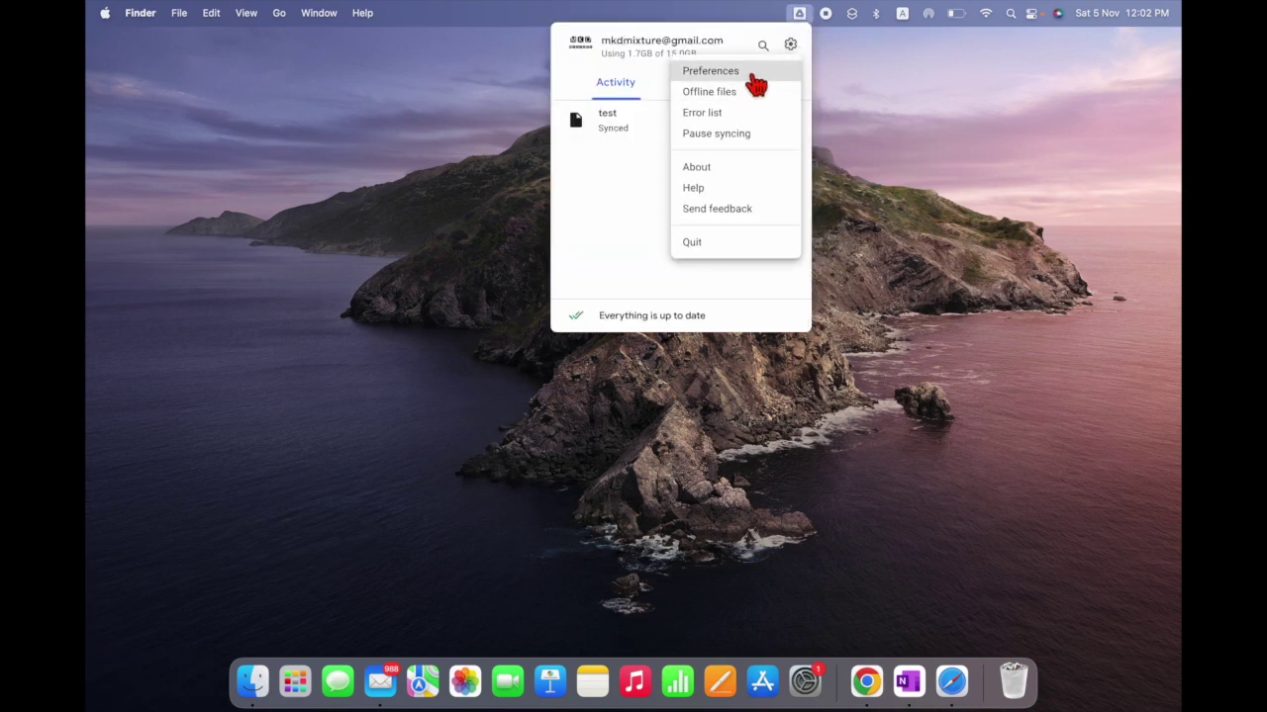
pyautogui.click(749, 71)
pyautogui.click(426, 303)
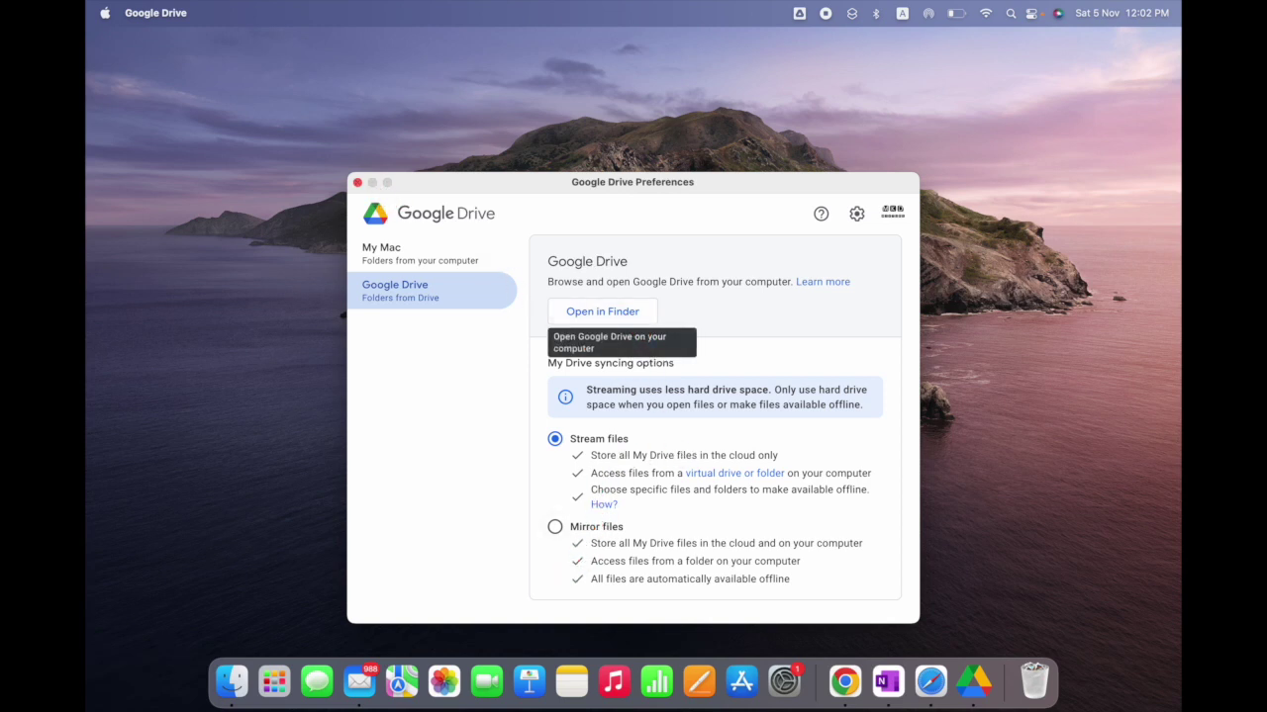
# - Enable "Show Google Drive in Locations in Finder" in Google Drive's settings, save the change and restart the app immediately
pyautogui.click(857, 216)
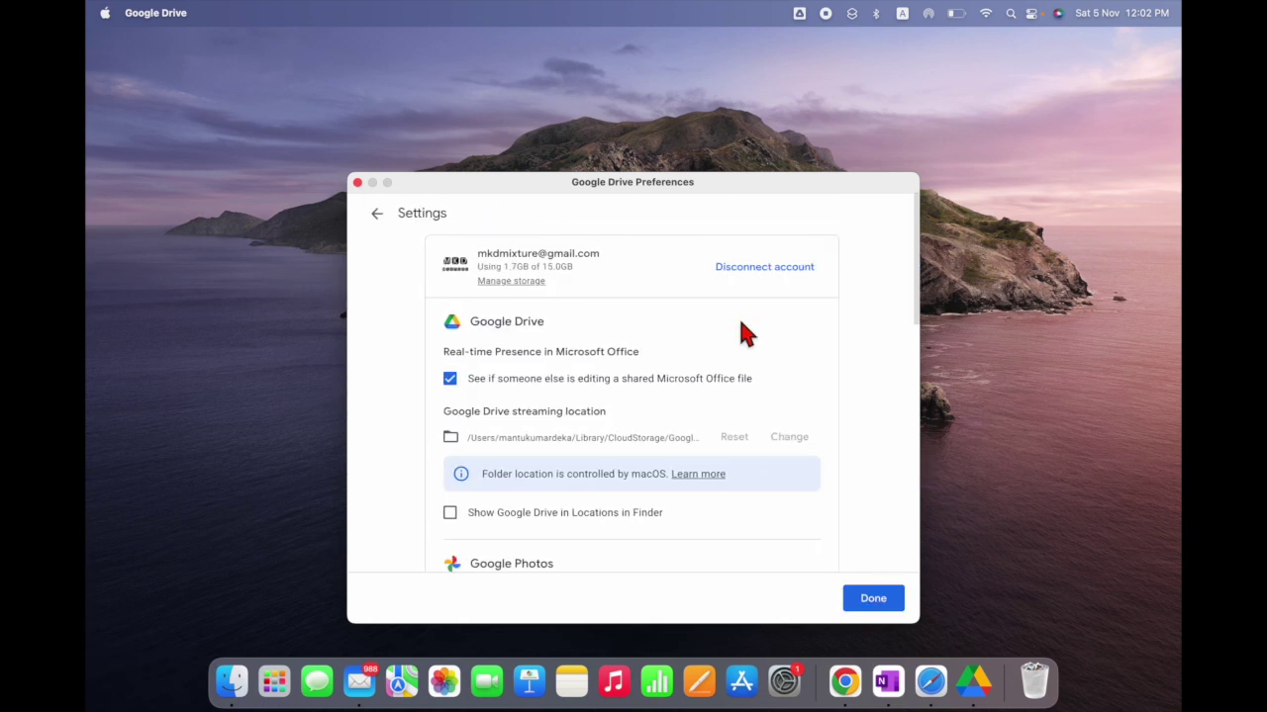
pyautogui.scroll(-3, 644, 417)
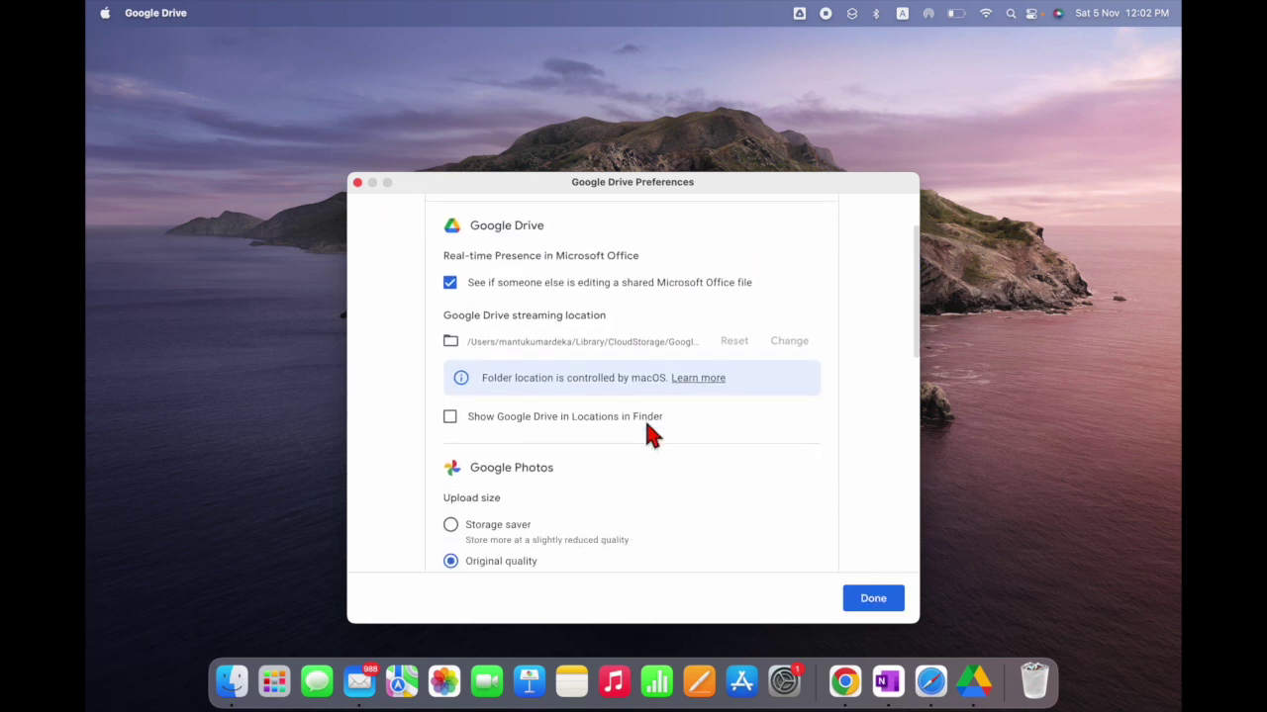
pyautogui.scroll(-10, 644, 418)
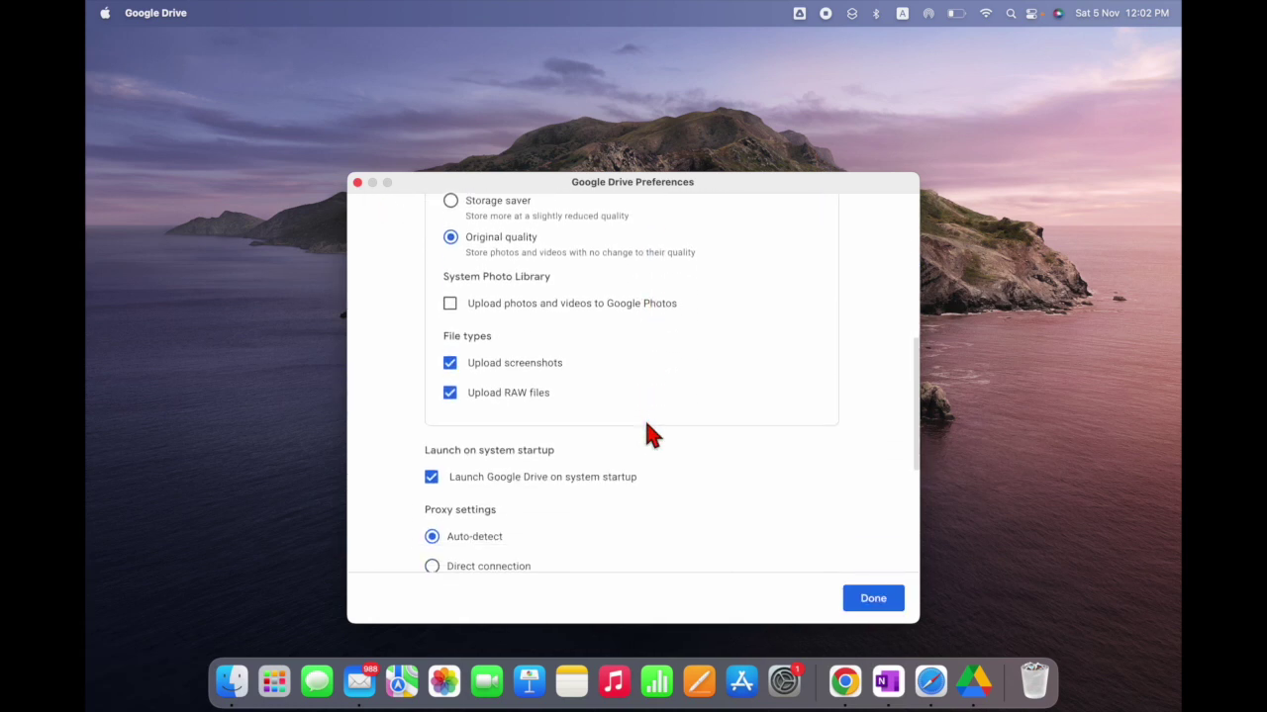
pyautogui.scroll(15, 645, 417)
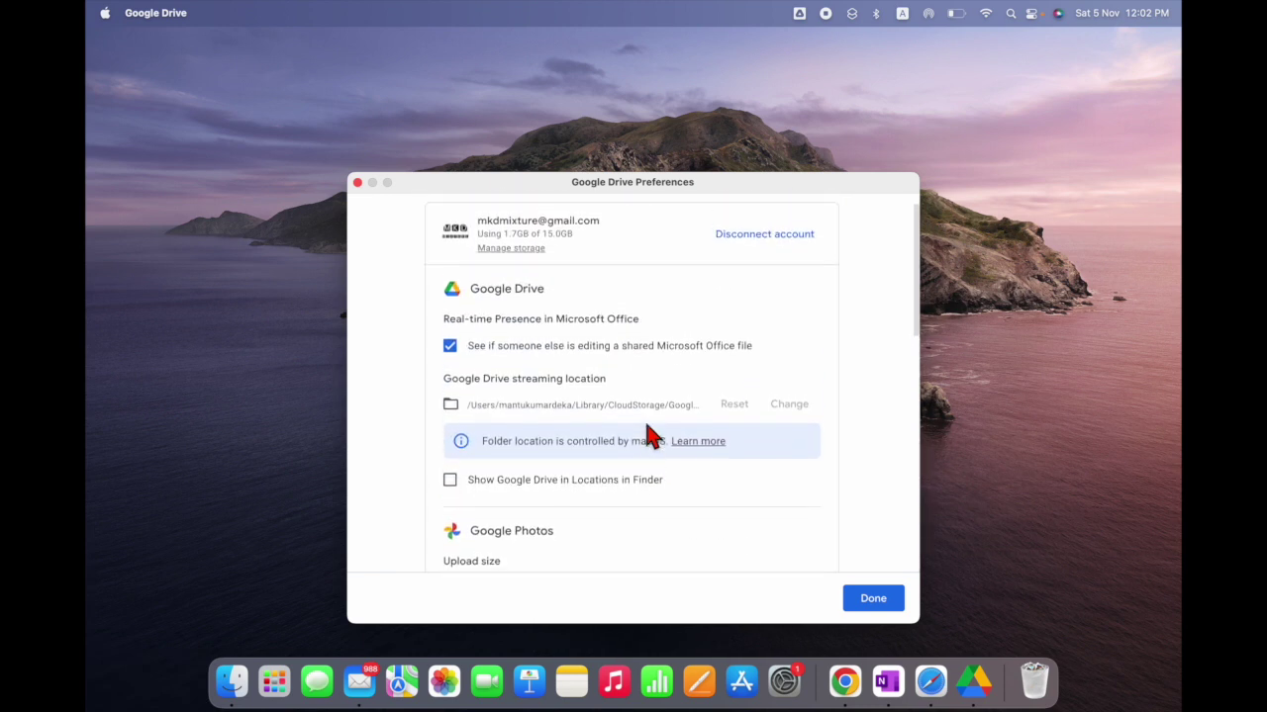
pyautogui.scroll(-3, 646, 426)
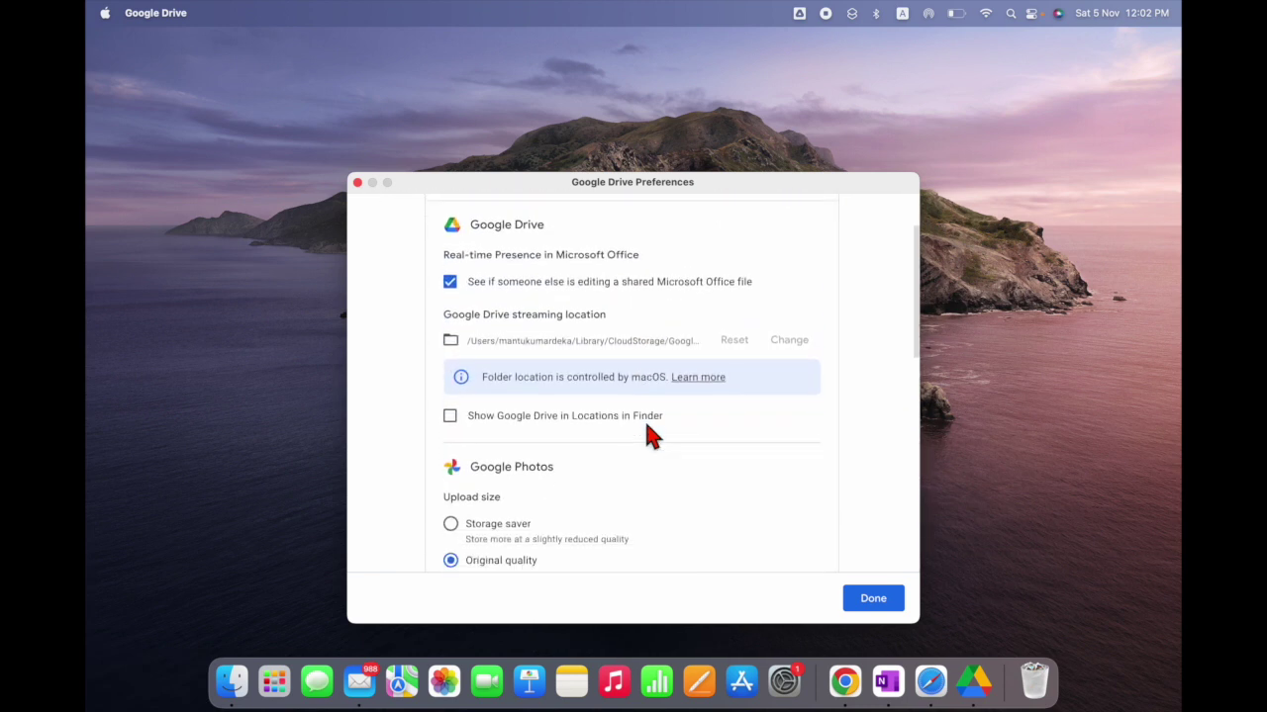
pyautogui.scroll(-1, 648, 435)
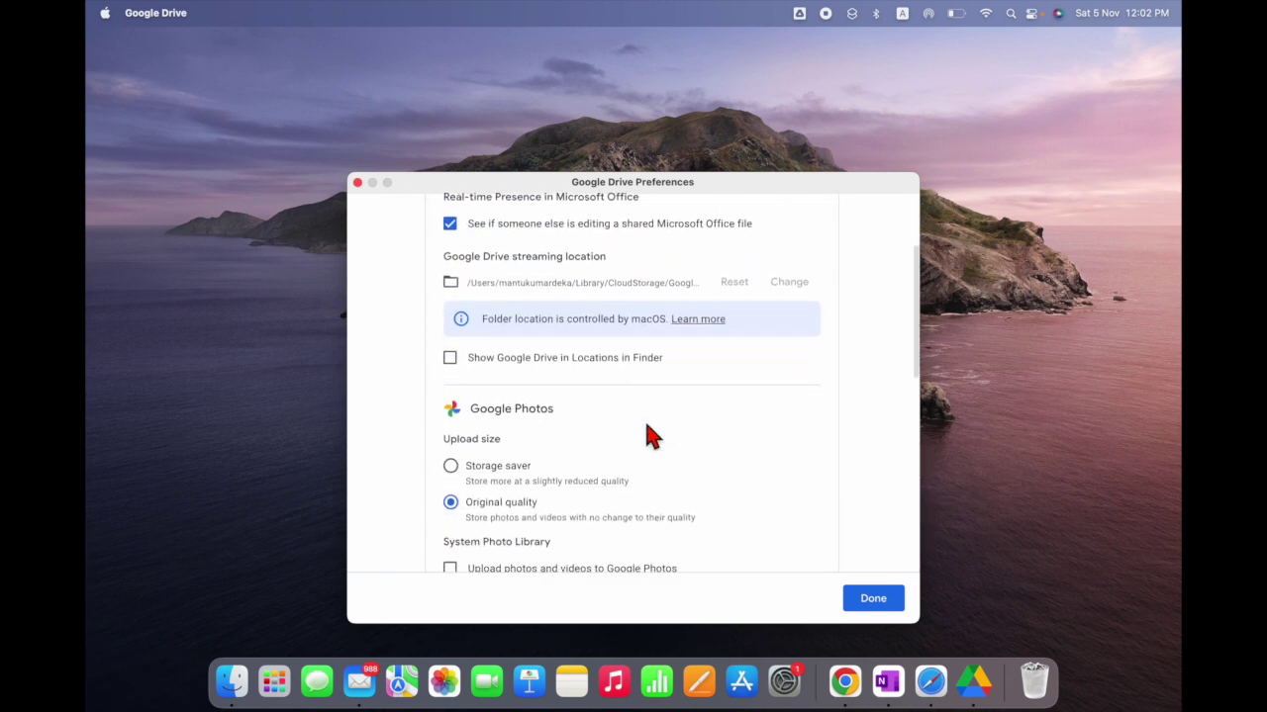
pyautogui.click(457, 362)
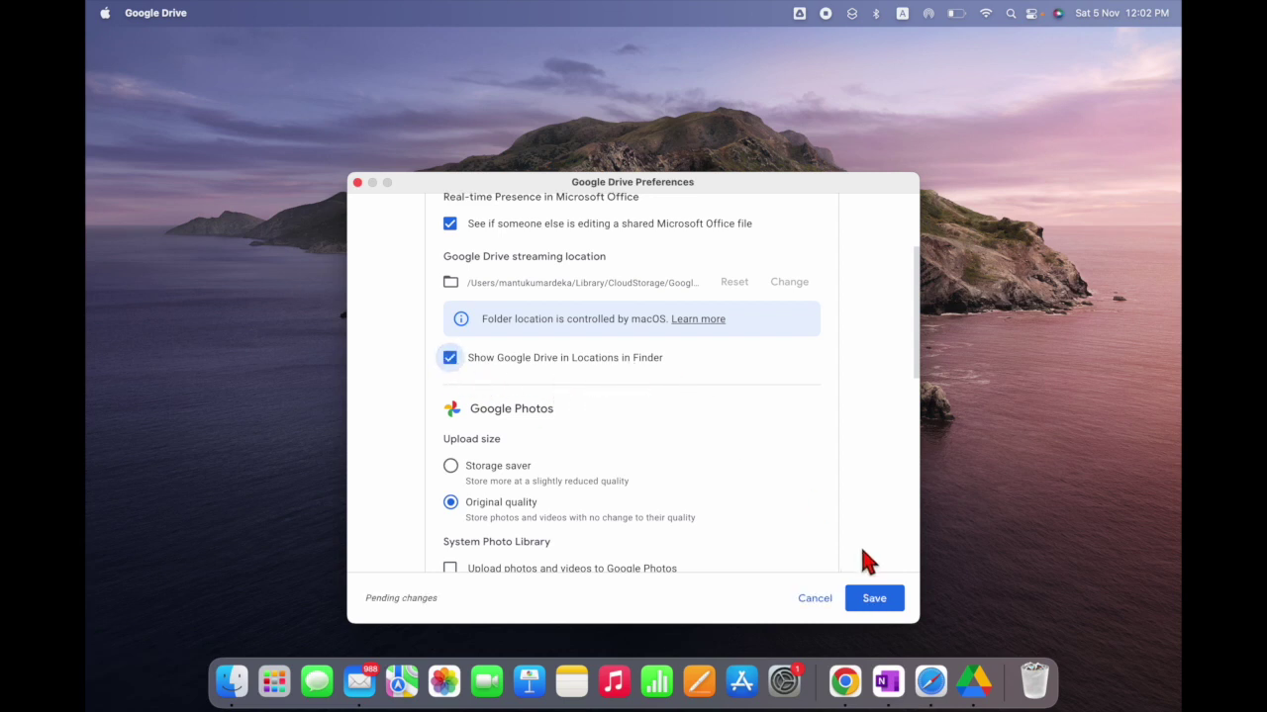
pyautogui.click(881, 603)
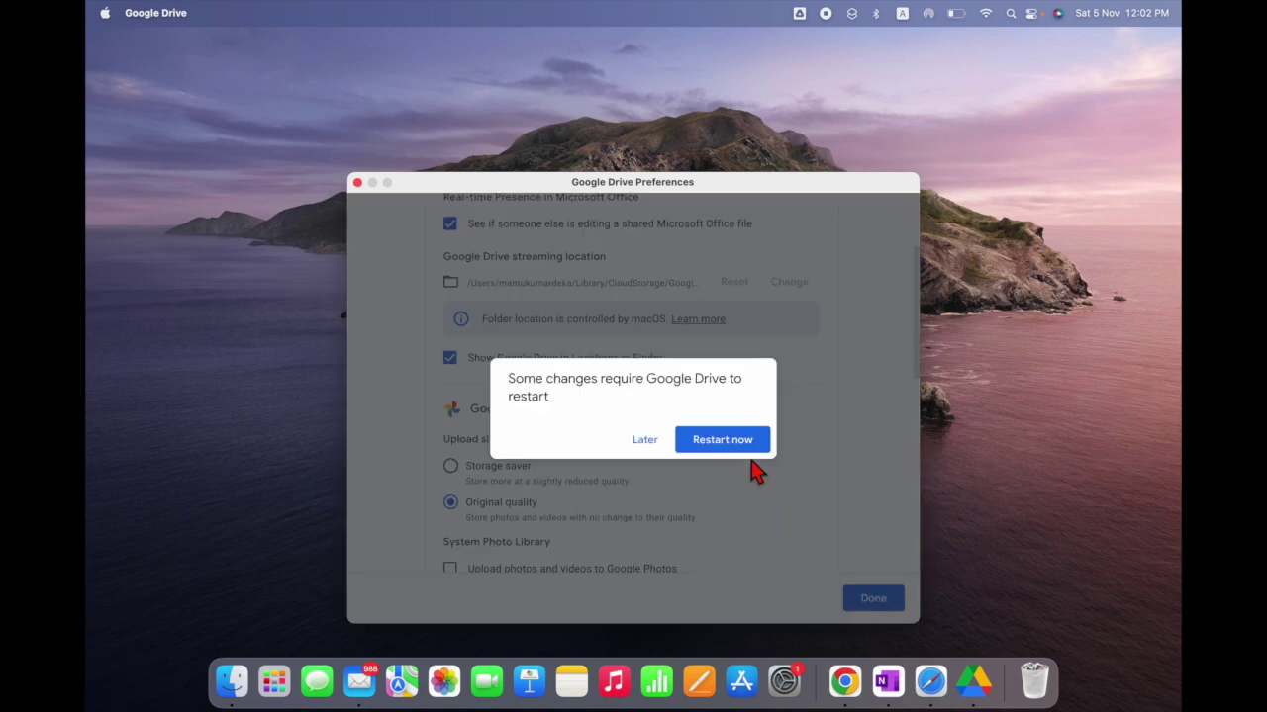
pyautogui.click(740, 445)
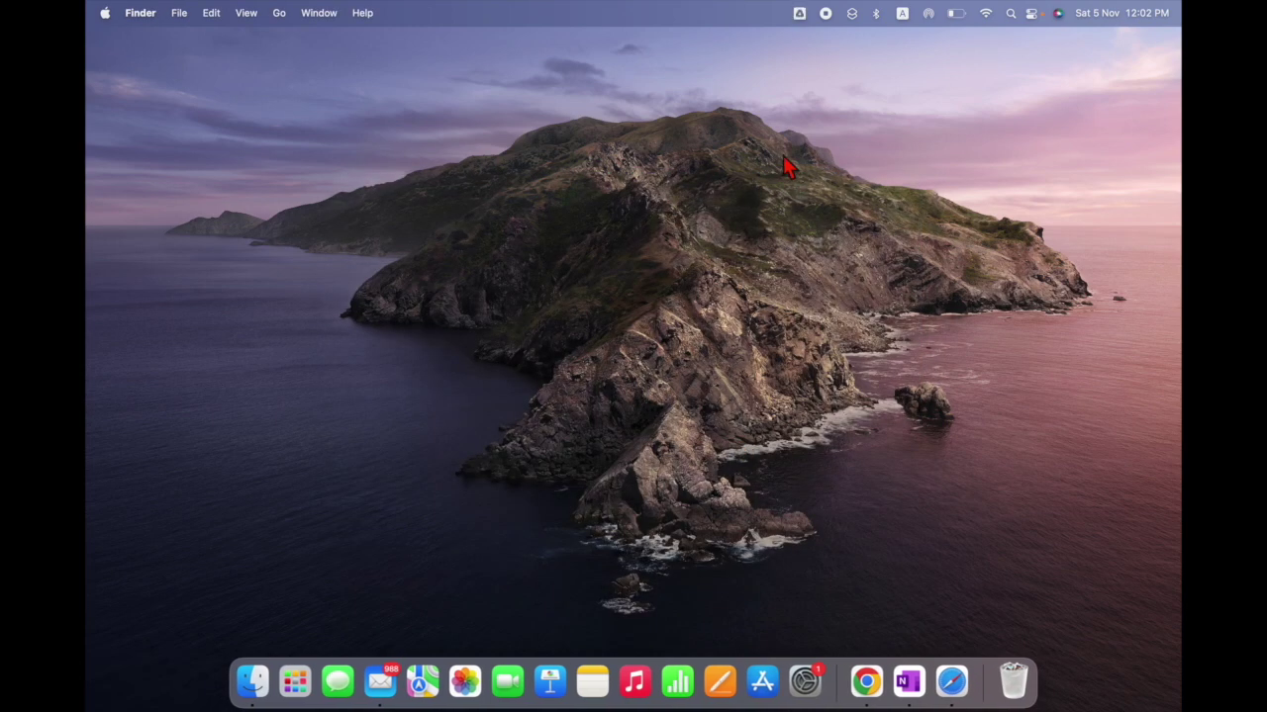
# - Launch Google Drive again from the Mac search, check its activity in the menu bar status window, and dismiss the window
pyautogui.press('super+space')
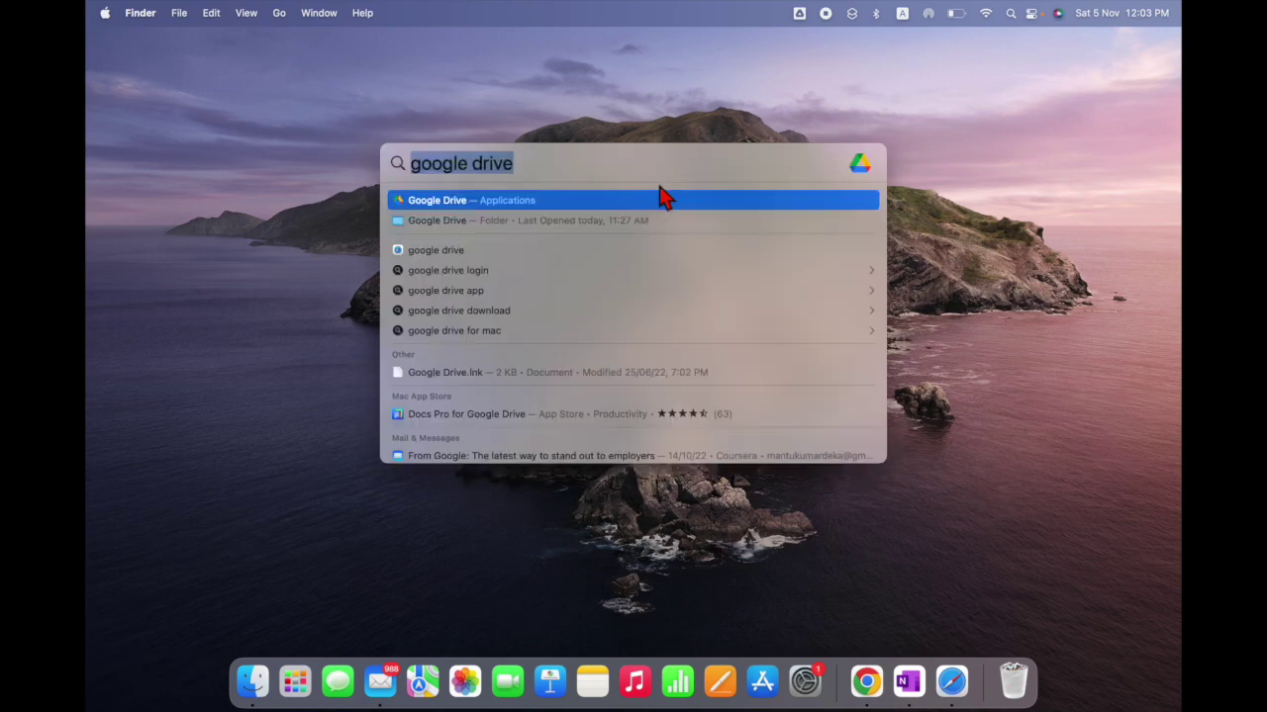
pyautogui.click(458, 204)
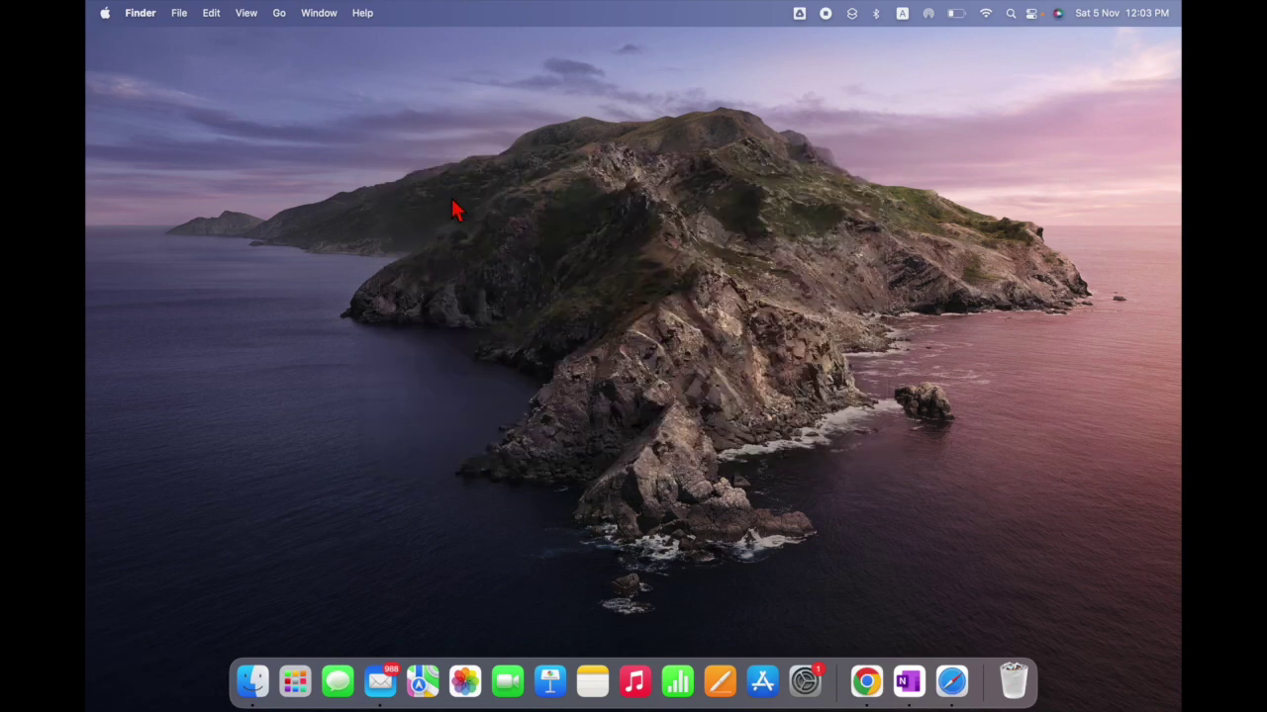
pyautogui.click(799, 14)
pyautogui.click(500, 213)
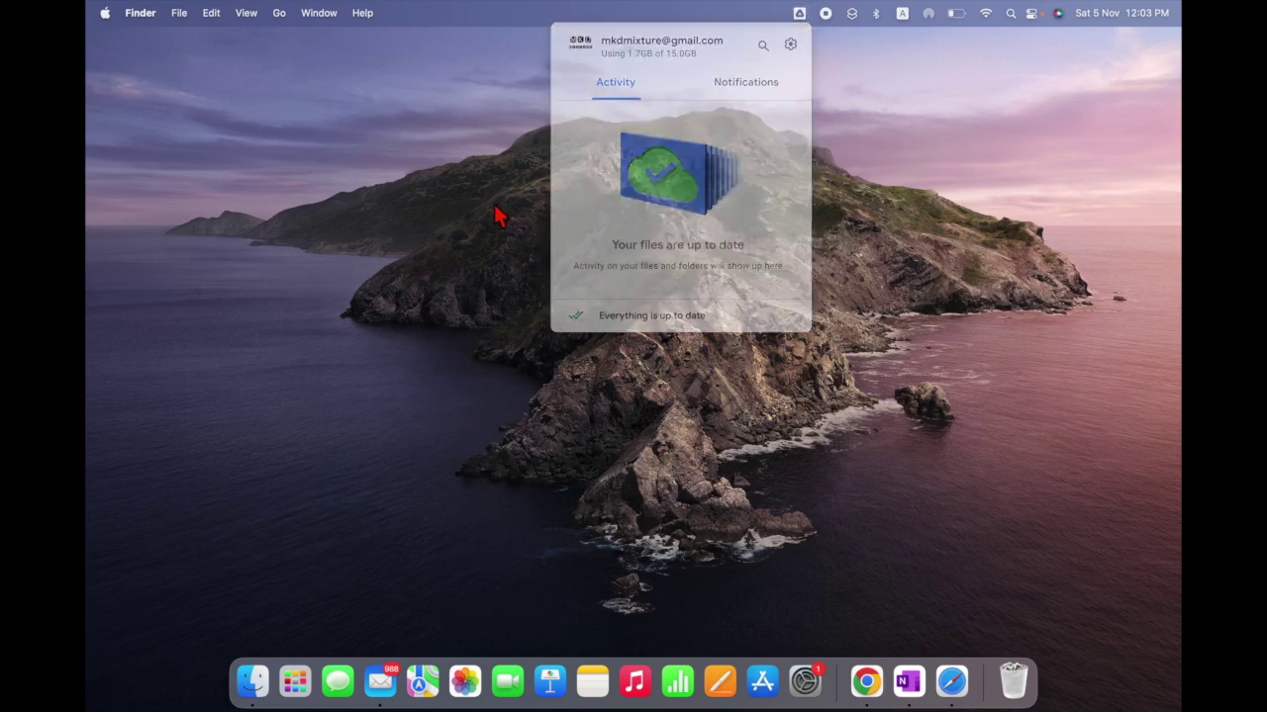
# - Search the Mac for "google drive" and open the Google Drive folder in Finder
pyautogui.press('super+space')
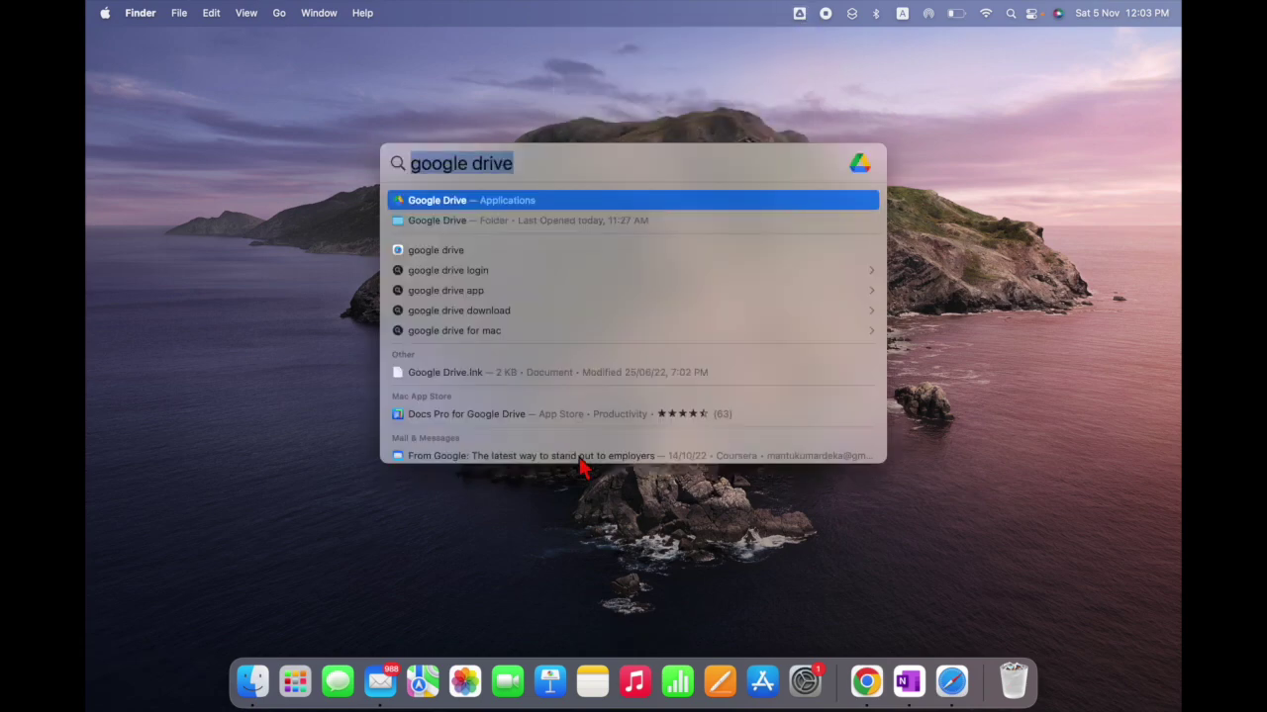
pyautogui.write('goog')
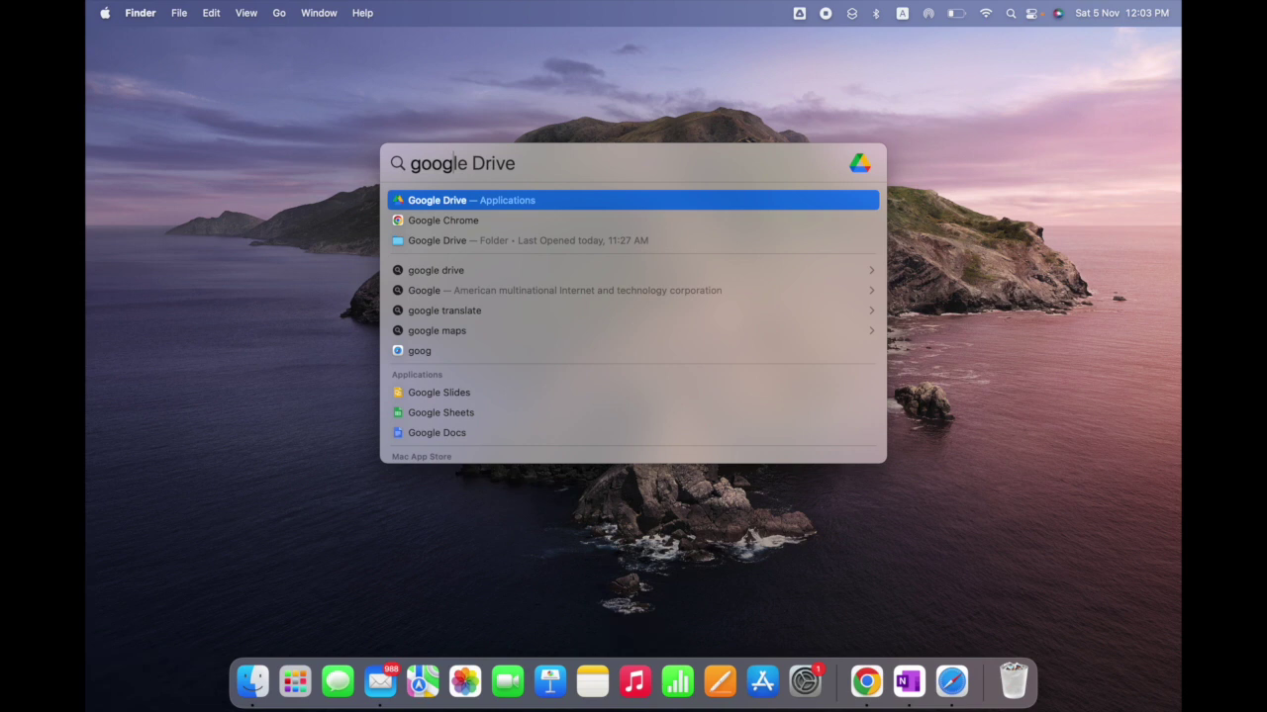
pyautogui.write('le ')
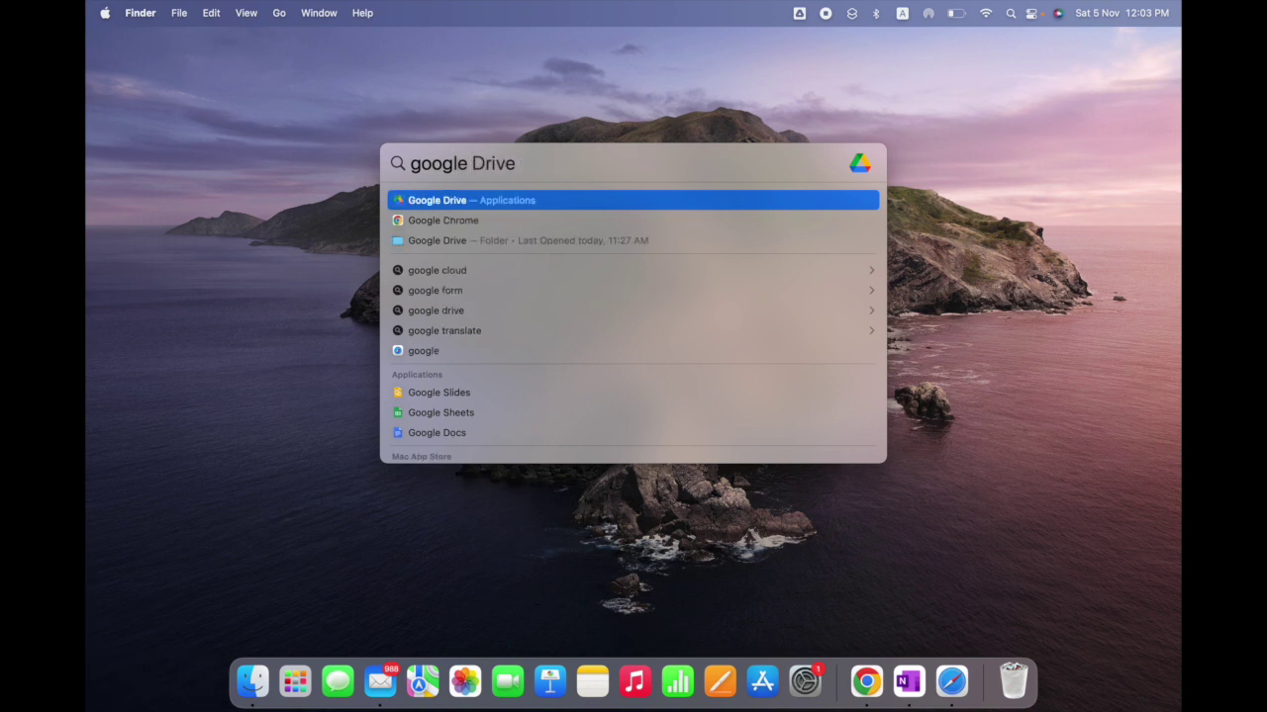
pyautogui.write('drive')
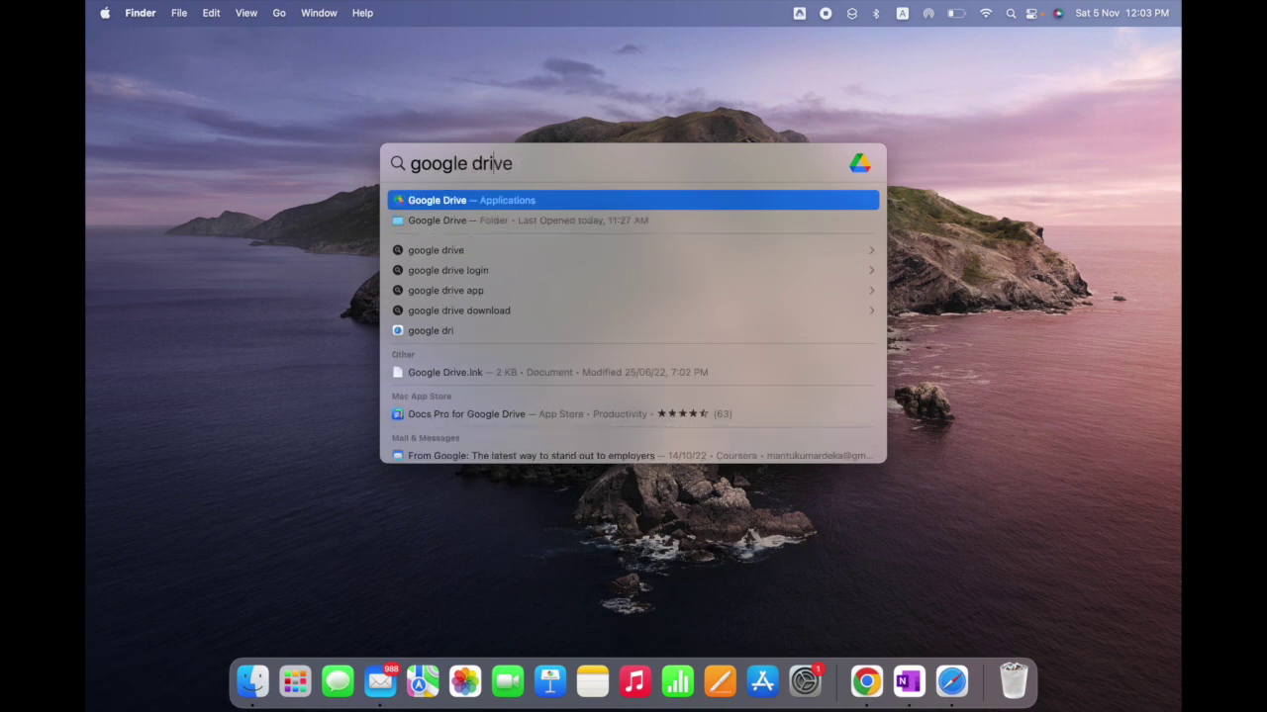
pyautogui.click(478, 220)
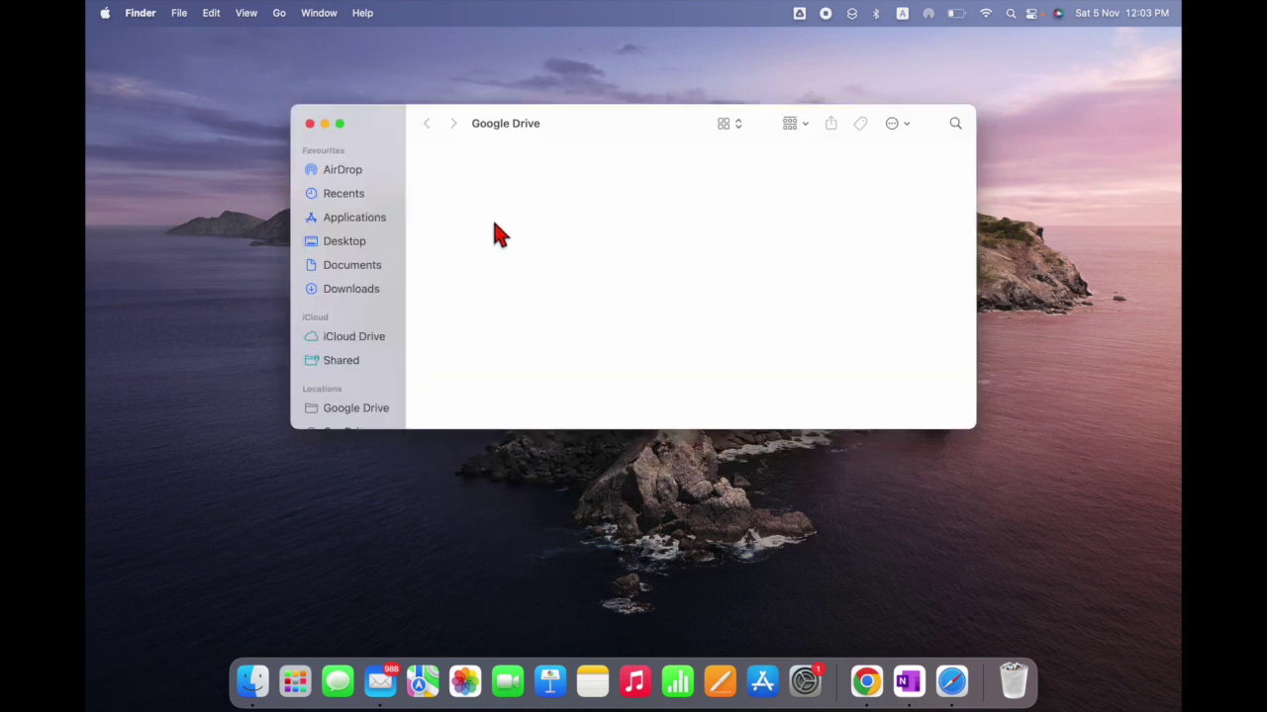
# - Open Google Drive from Finder's Locations, enlarge the window, view the My Drive folders, and close the window
pyautogui.scroll(-1, 396, 361)
pyautogui.click(363, 388)
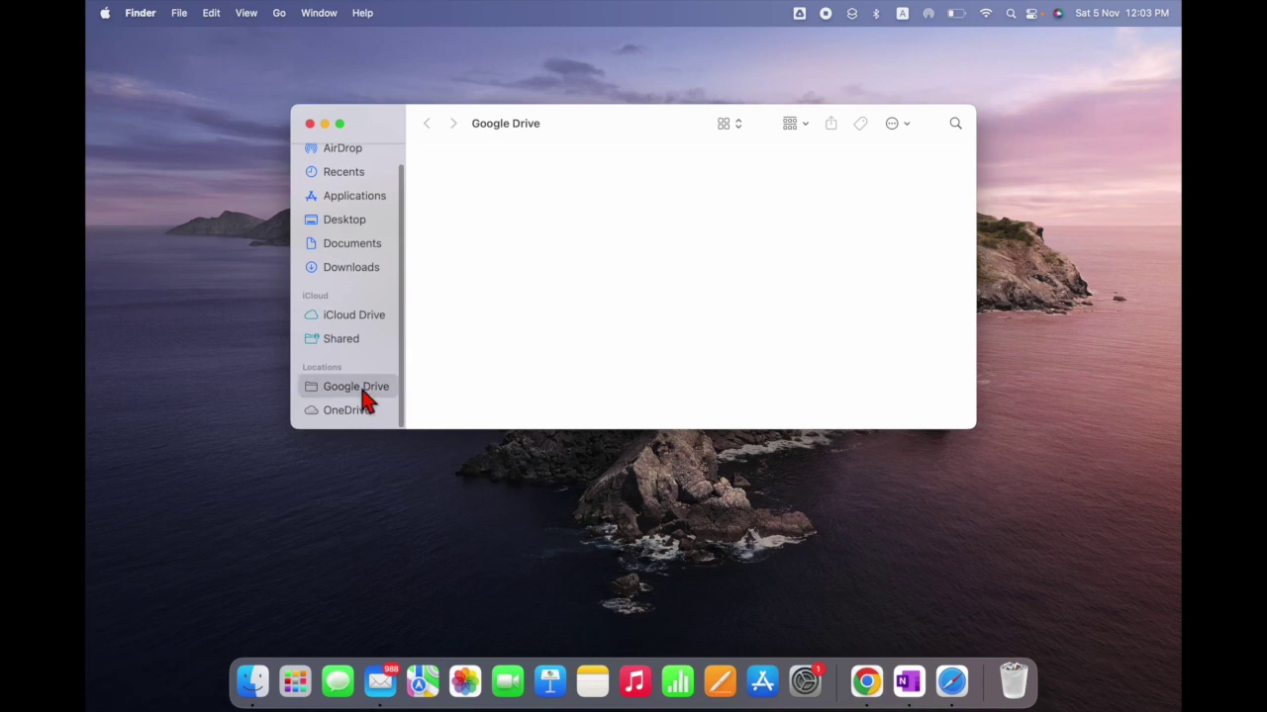
pyautogui.click(341, 123)
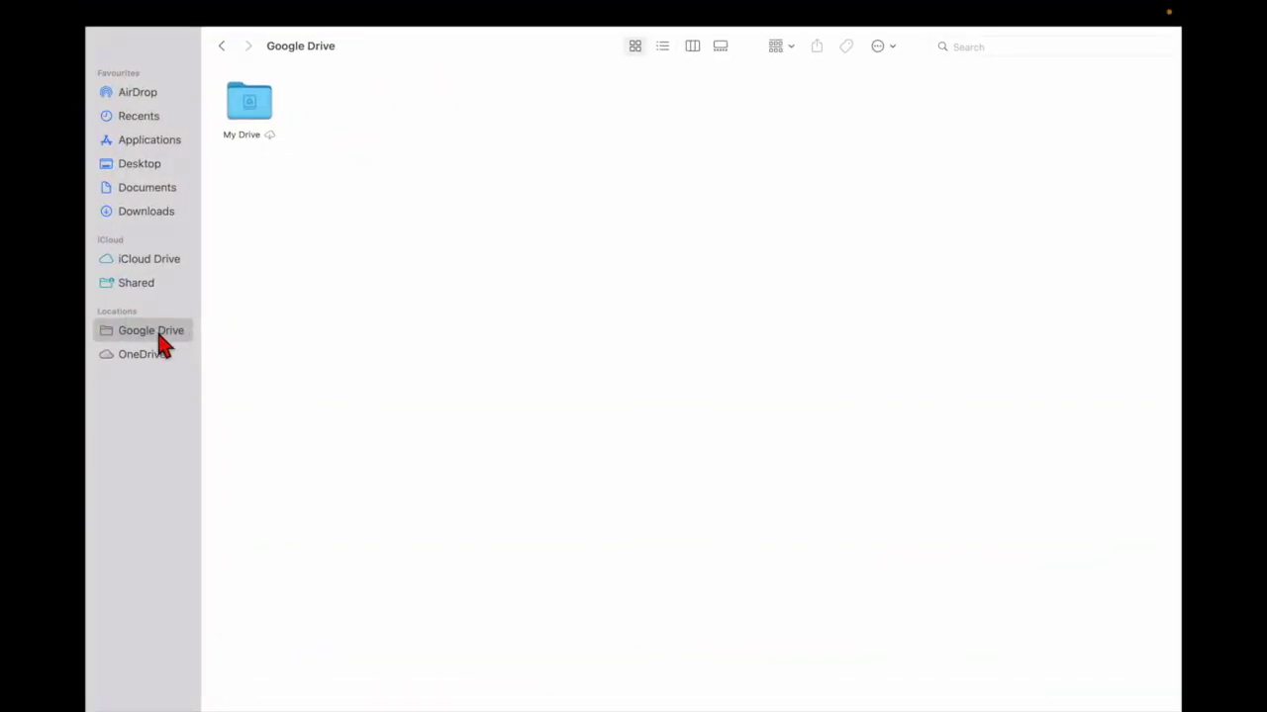
pyautogui.doubleClick(249, 109)
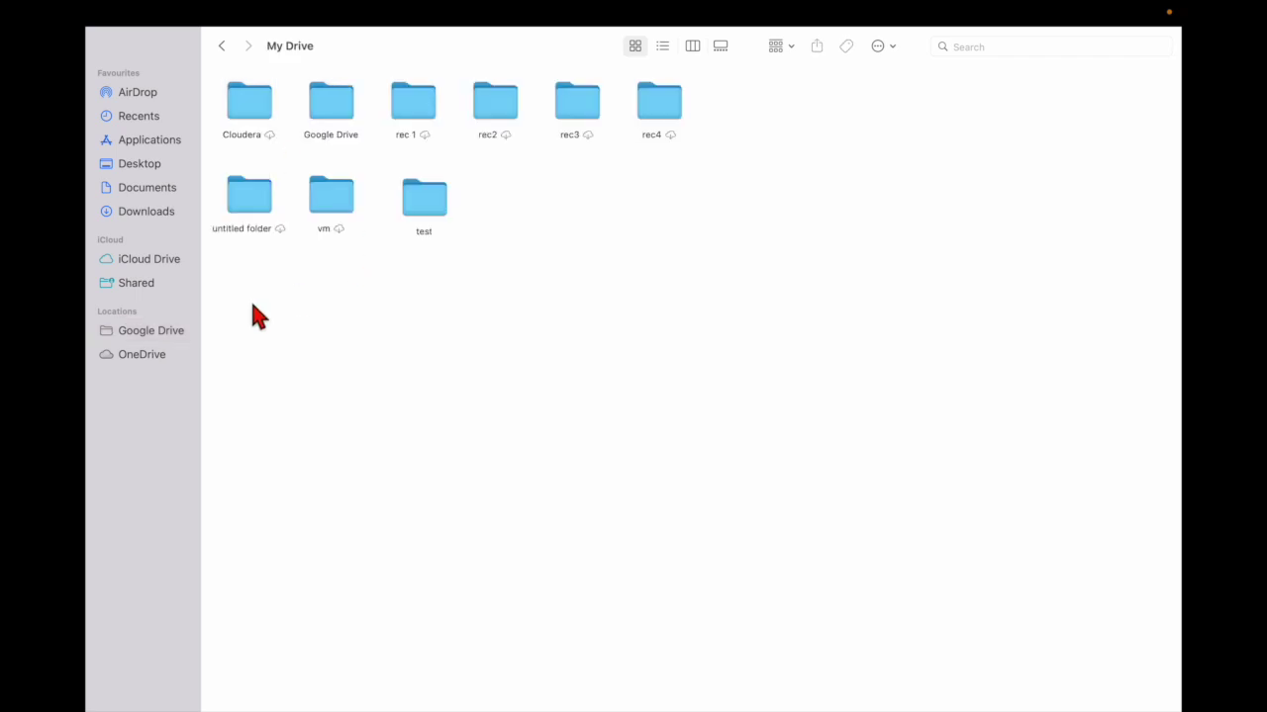
pyautogui.click(163, 337)
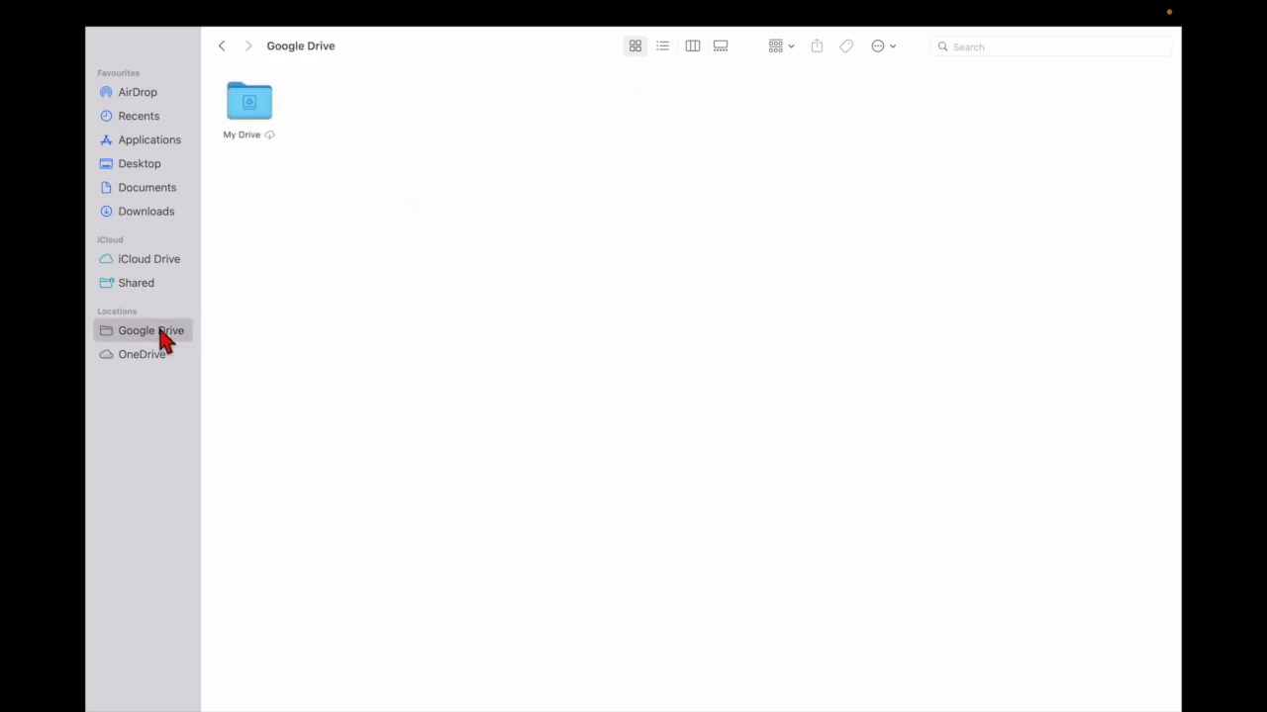
pyautogui.doubleClick(249, 109)
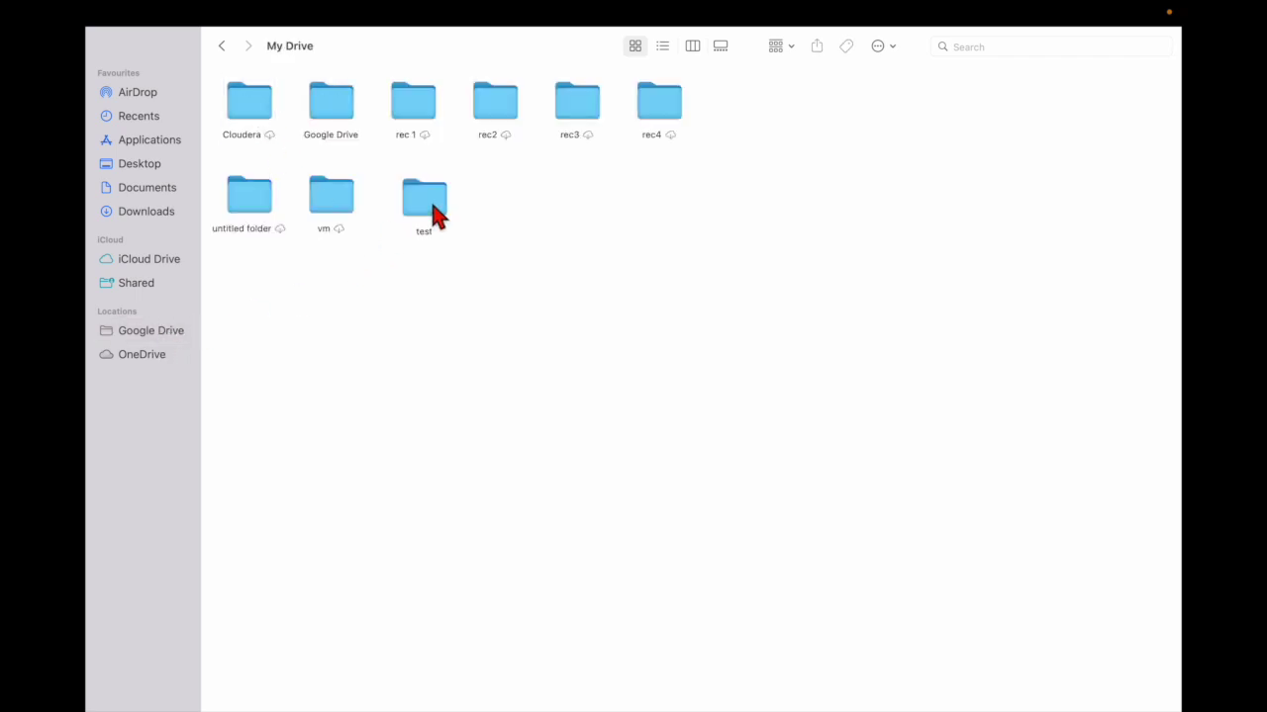
pyautogui.click(105, 45)
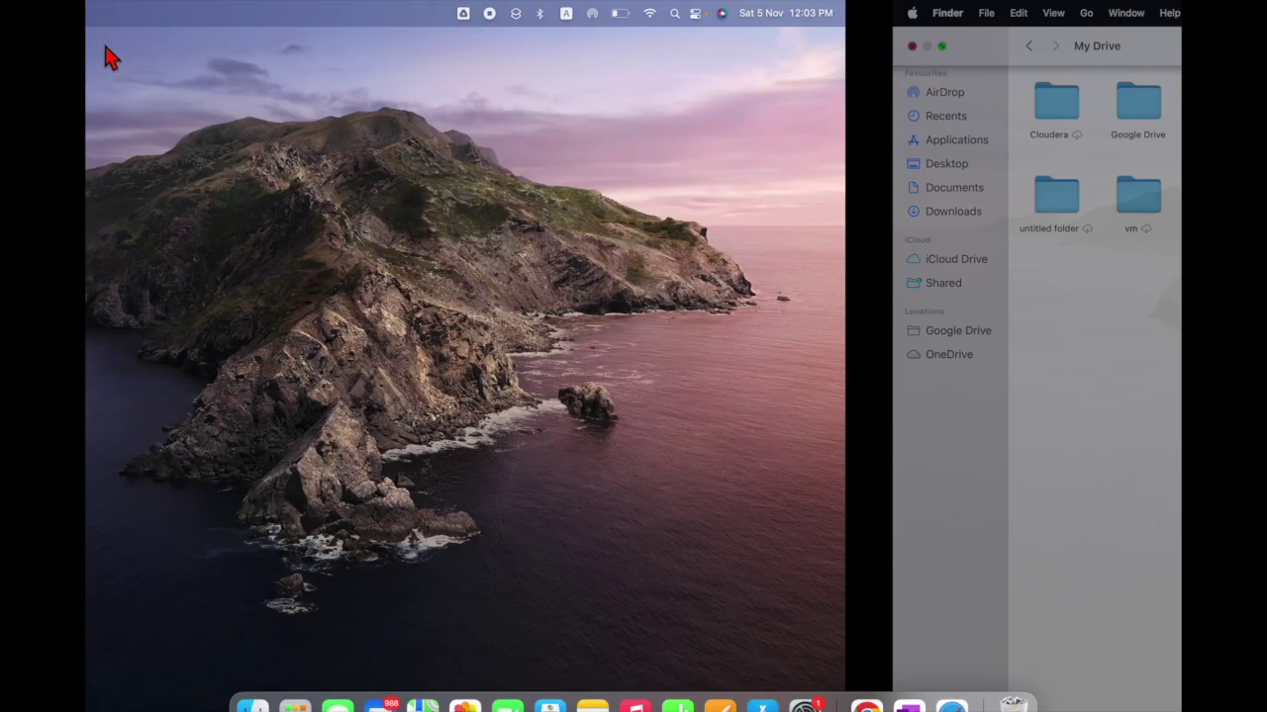
# - Check Google Drive's offline files storage from its menu bar status window and close the storage view
pyautogui.click(799, 14)
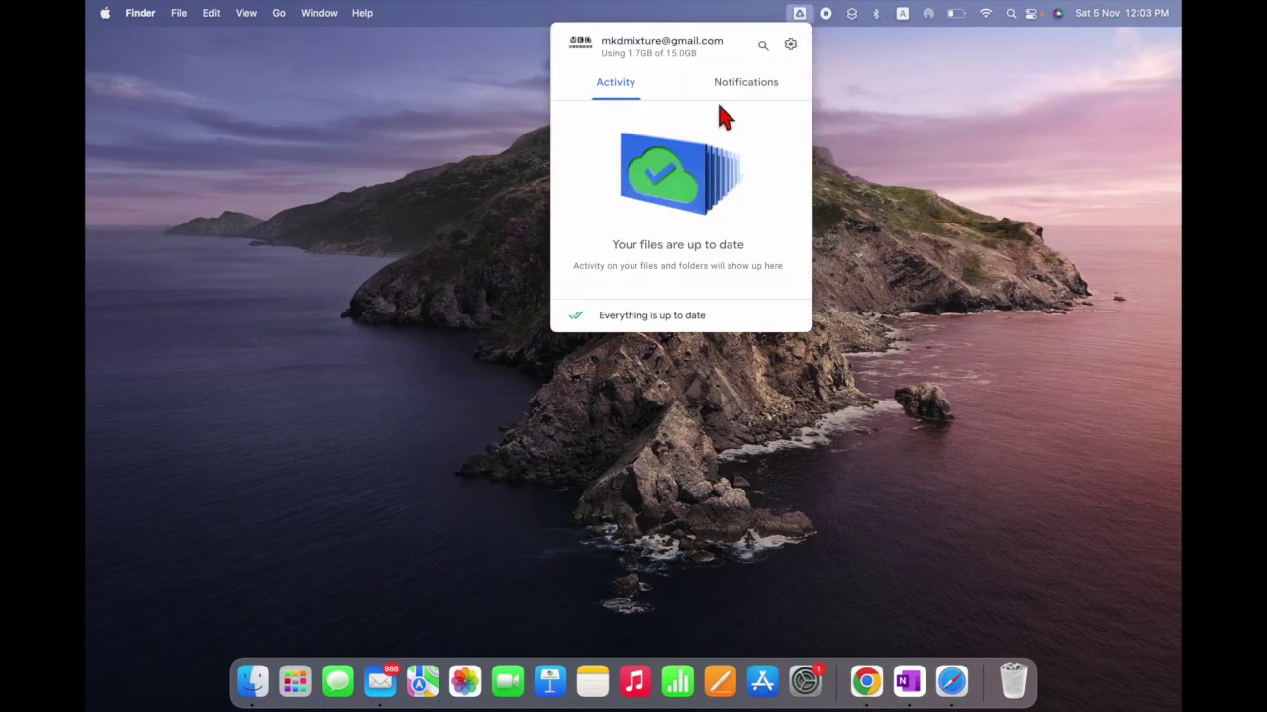
pyautogui.click(796, 46)
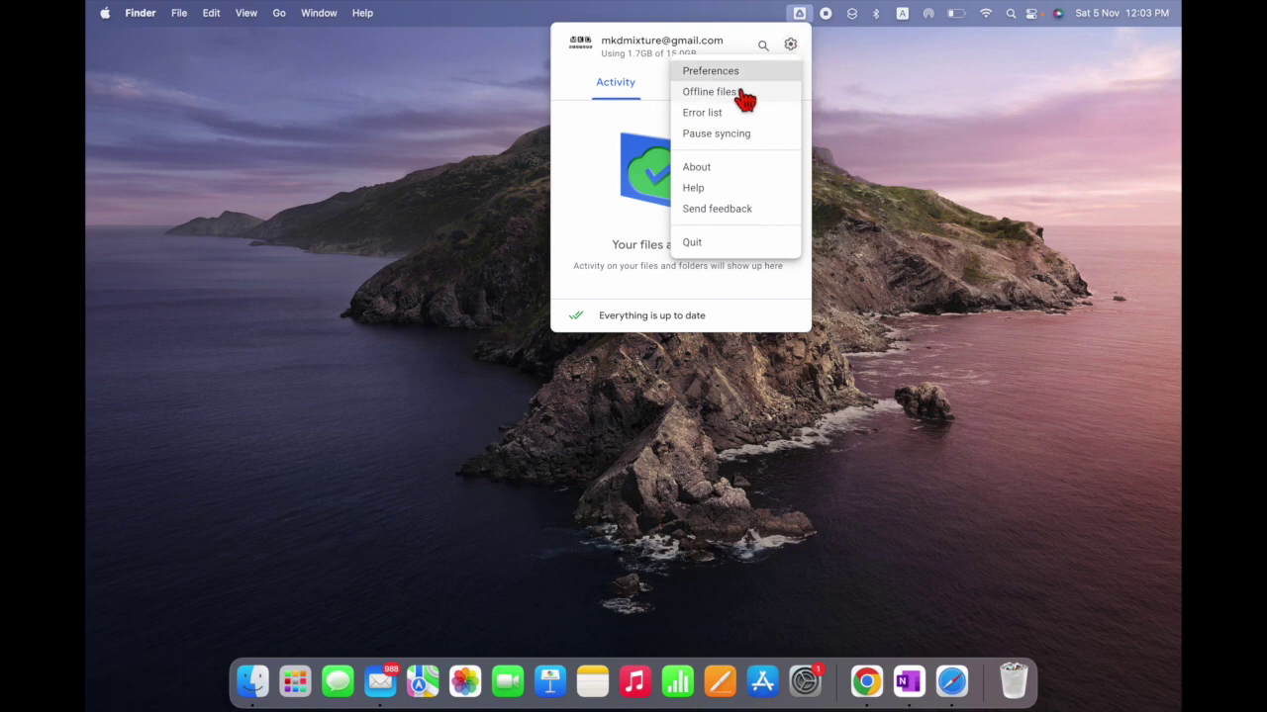
pyautogui.click(743, 99)
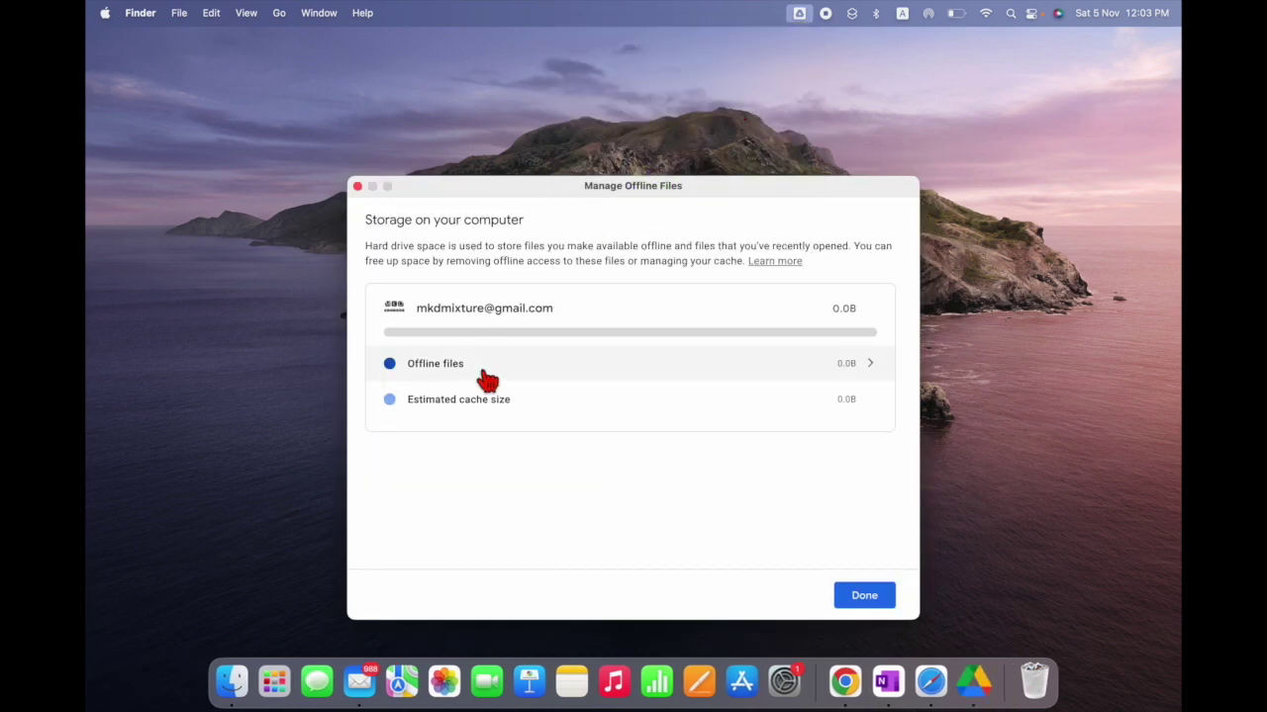
pyautogui.click(853, 595)
# - Show the Folders from Drive section of Google Drive's preferences, open the drive in Finder, and close both windows
pyautogui.click(799, 14)
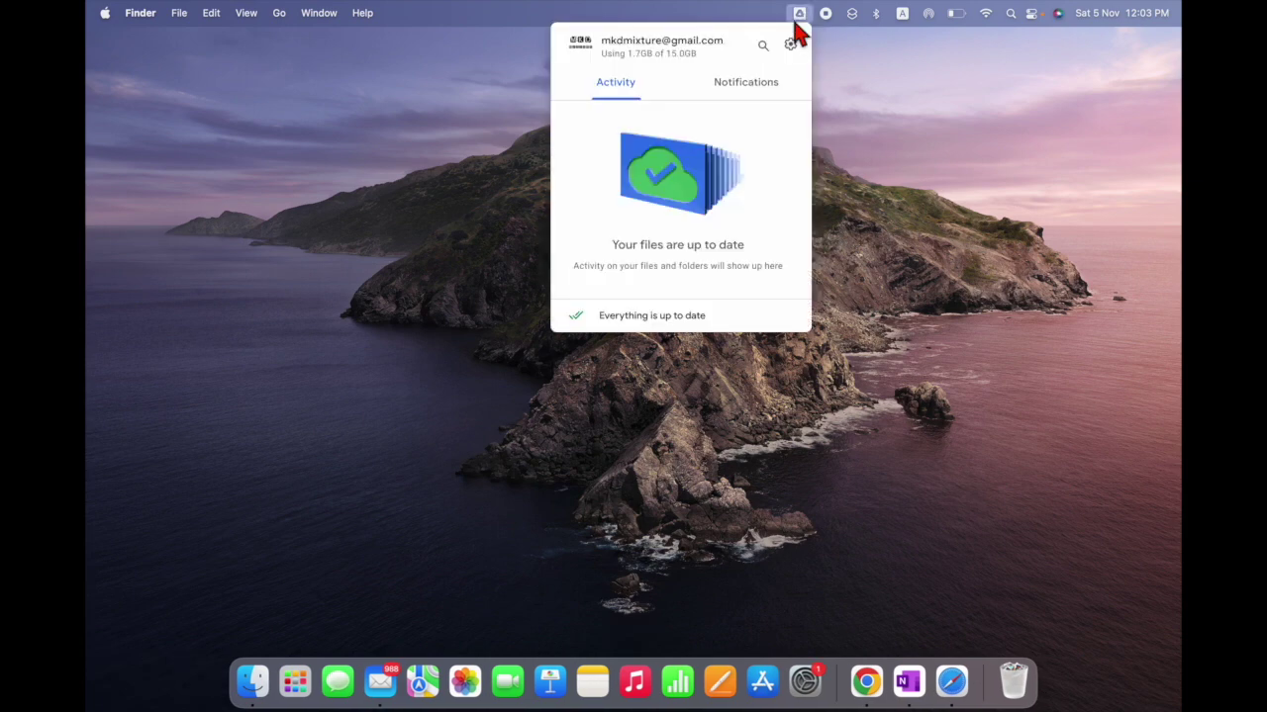
pyautogui.click(791, 46)
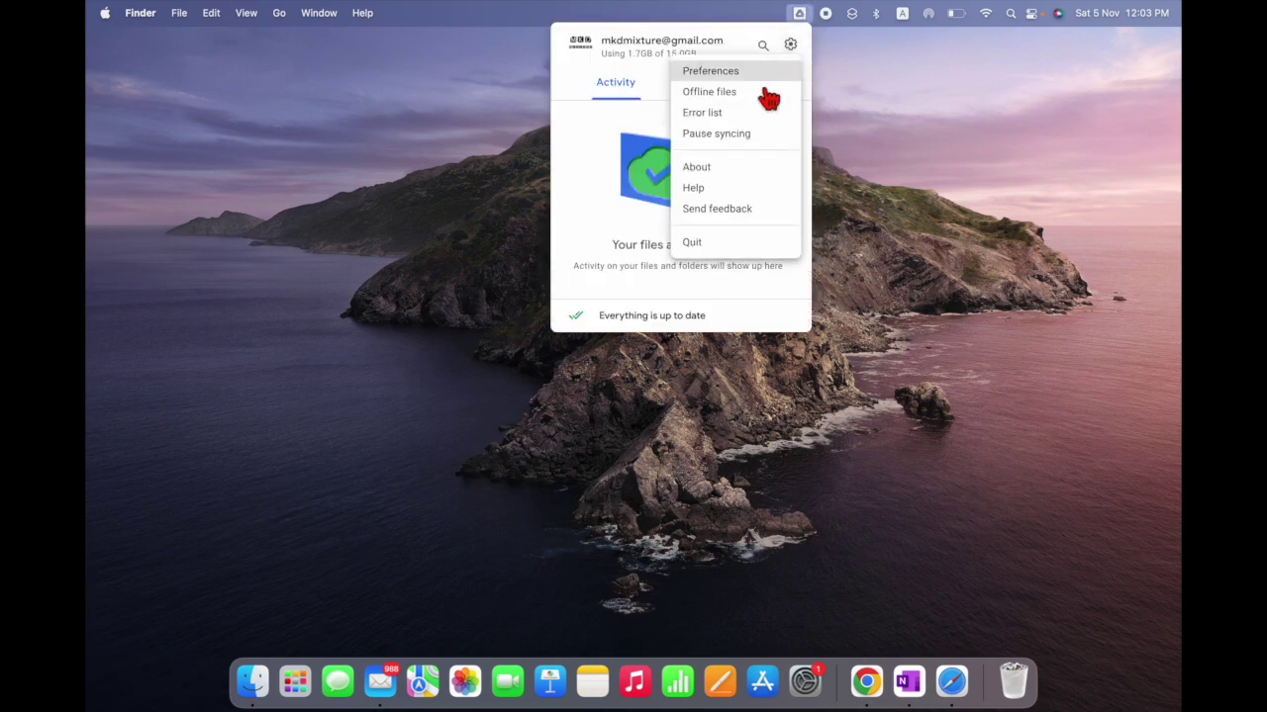
pyautogui.click(735, 75)
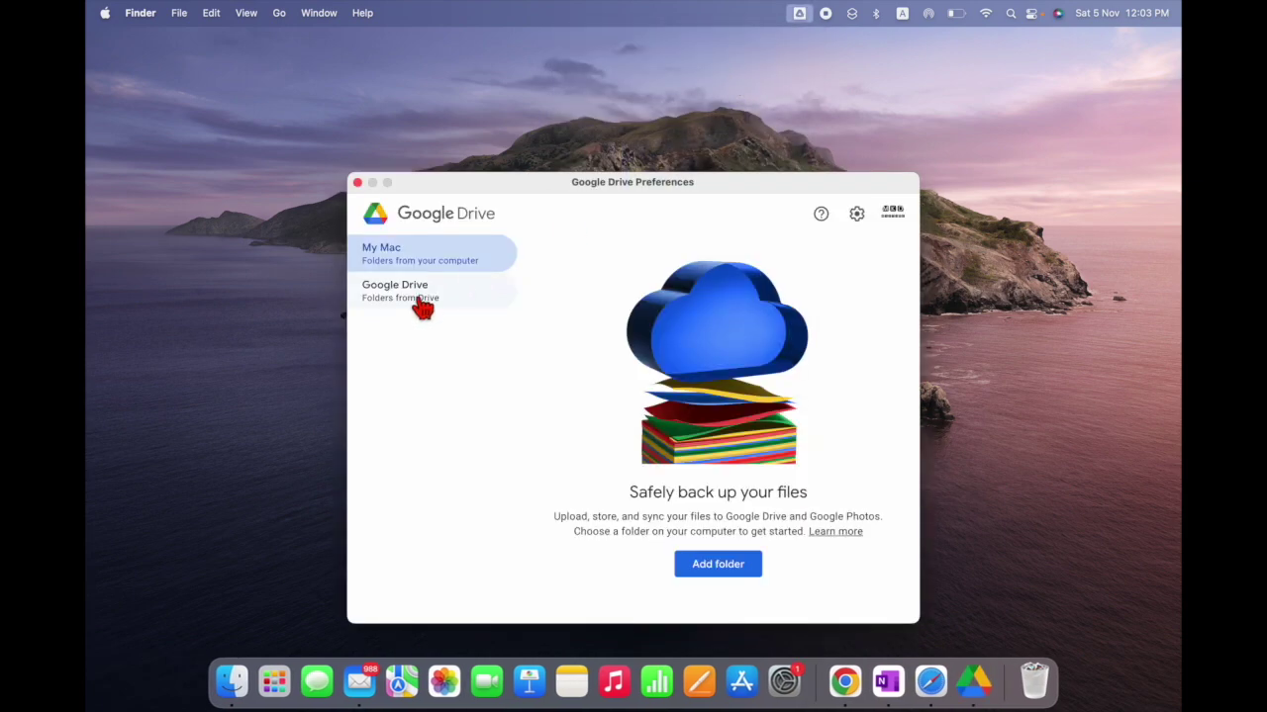
pyautogui.click(418, 303)
pyautogui.click(618, 313)
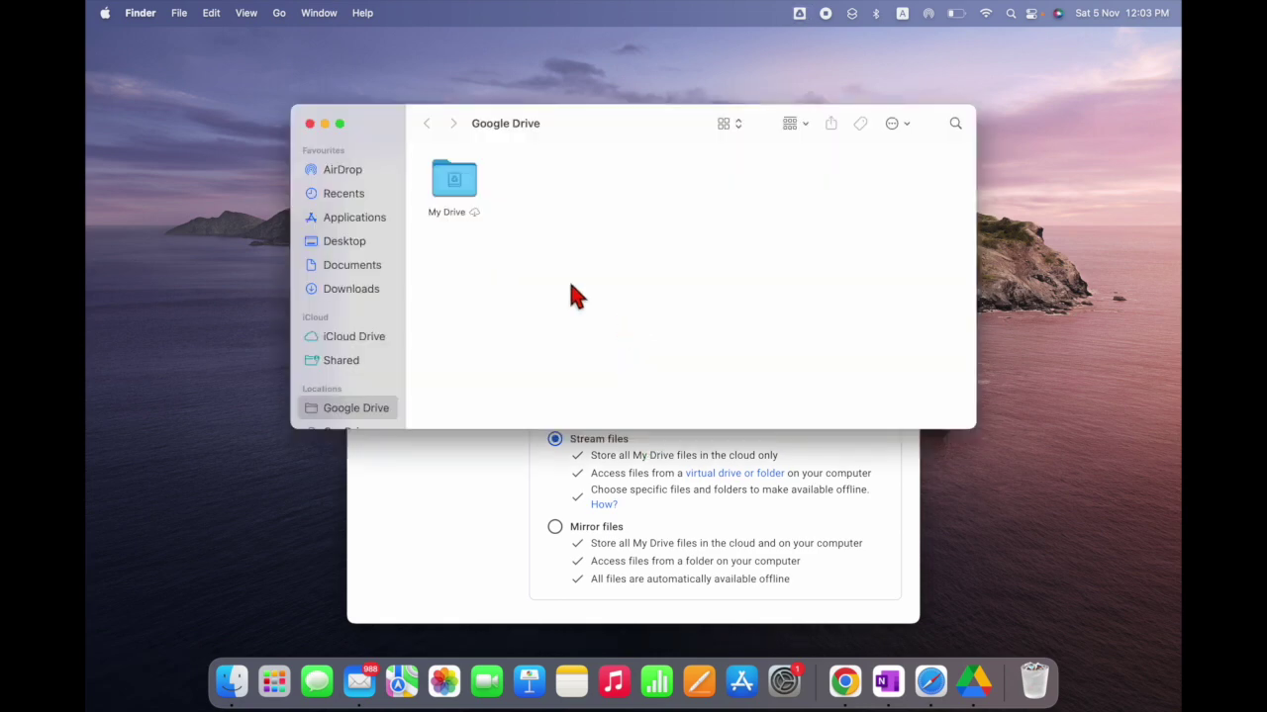
pyautogui.click(310, 124)
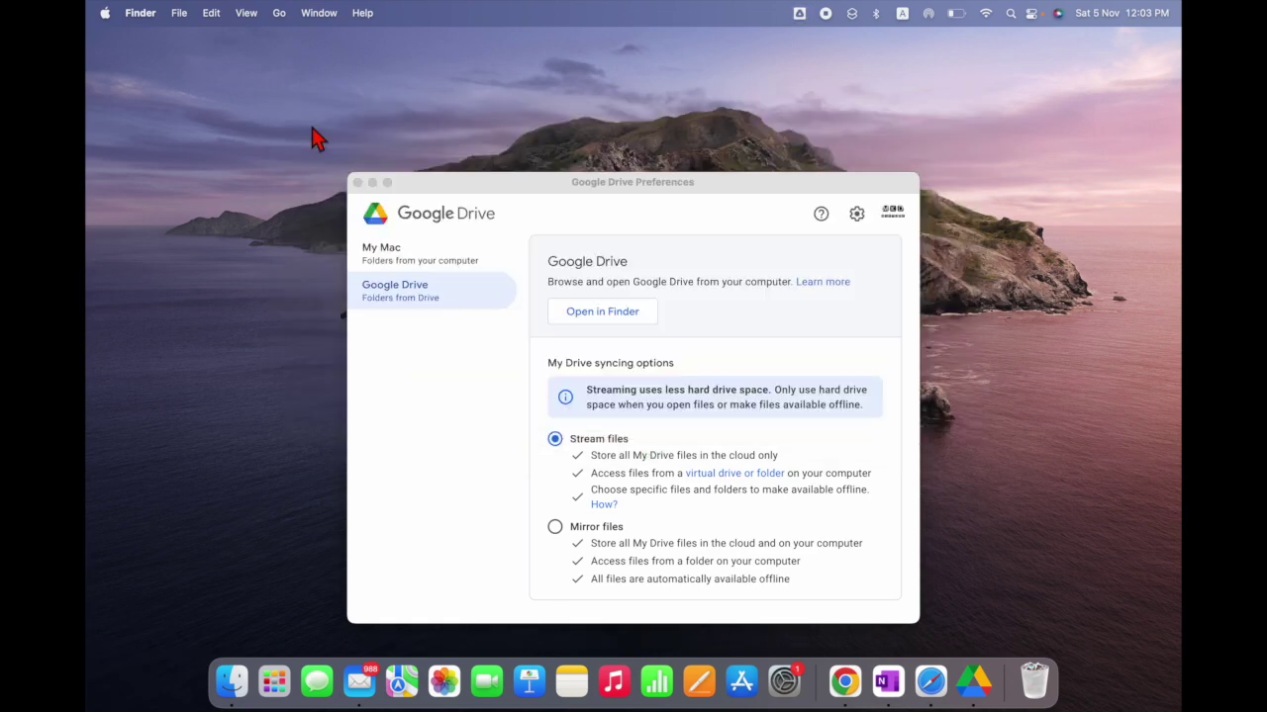
pyautogui.click(360, 184)
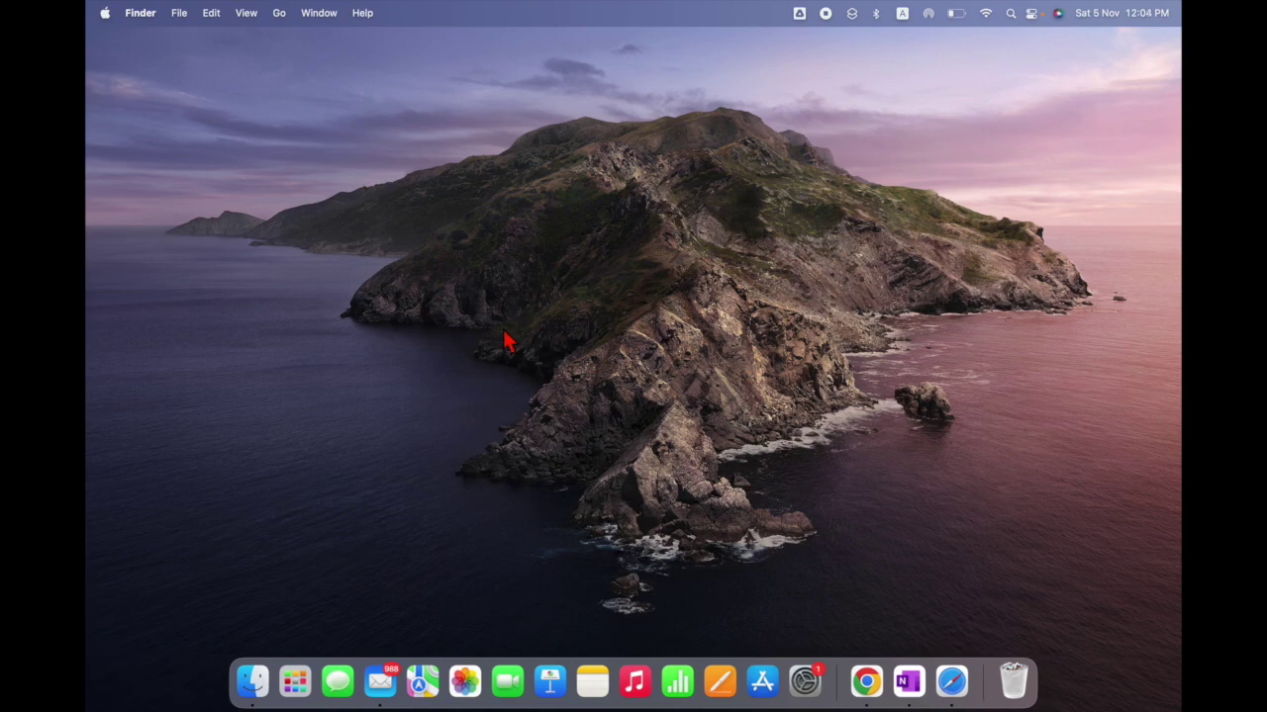
# - Open the Google Drive folder from a Mac search, view Google Drive under Finder's Locations, and close the window
pyautogui.press('super+space')
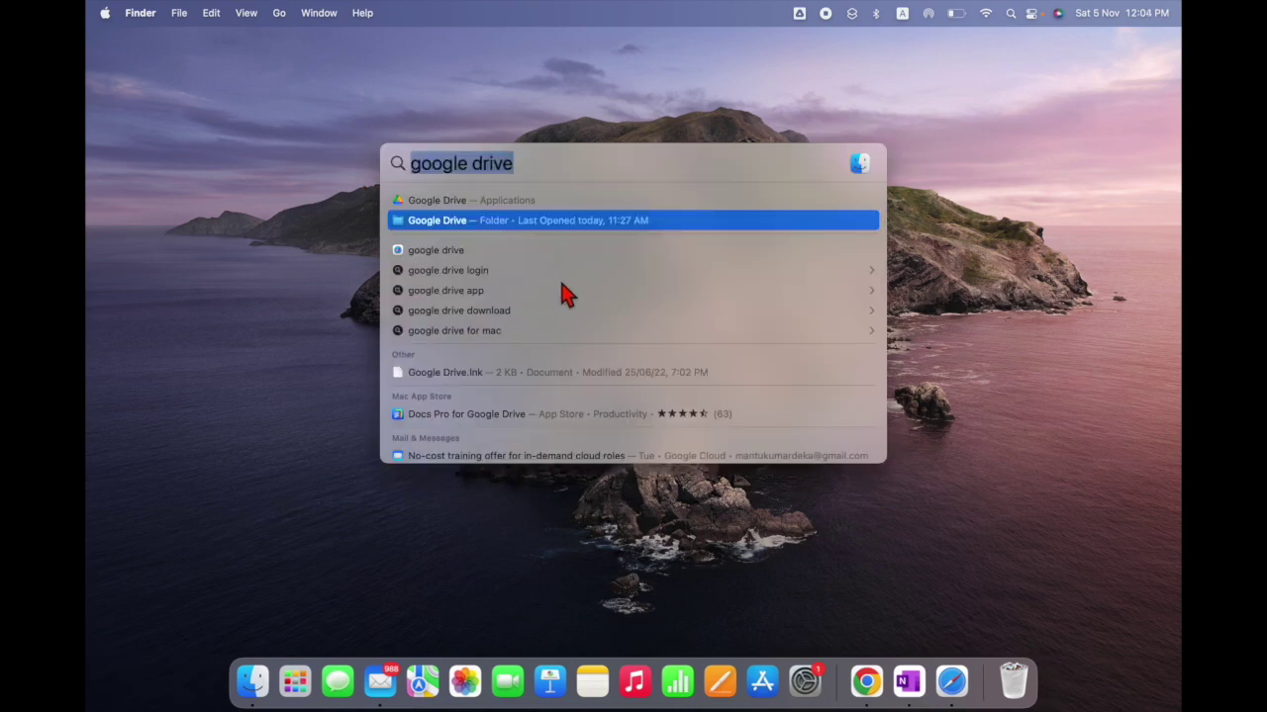
pyautogui.click(444, 230)
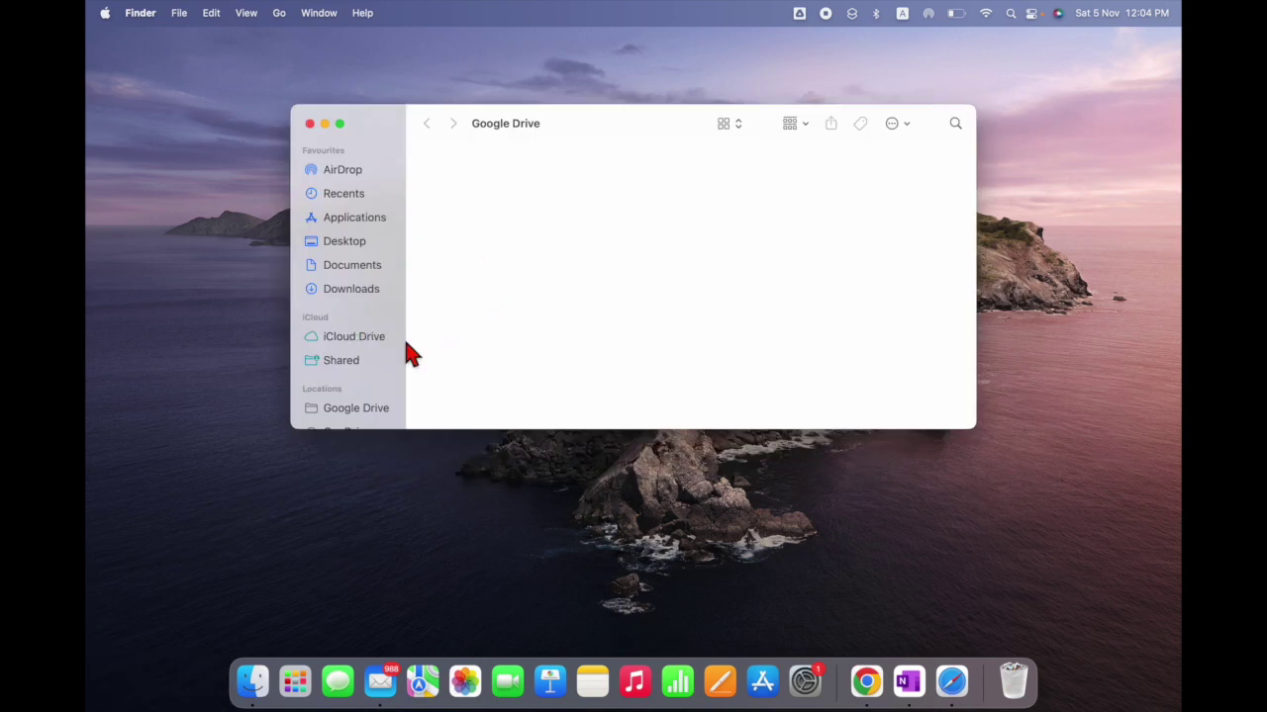
pyautogui.scroll(-2, 374, 344)
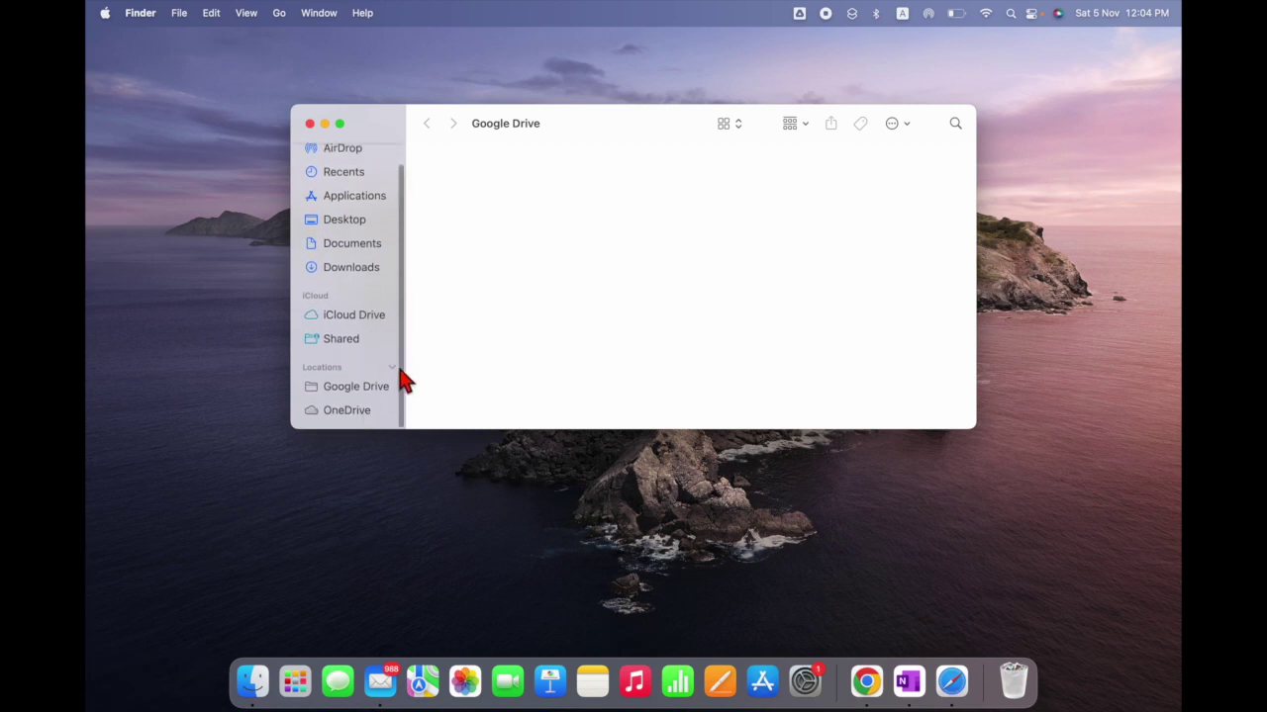
pyautogui.click(368, 392)
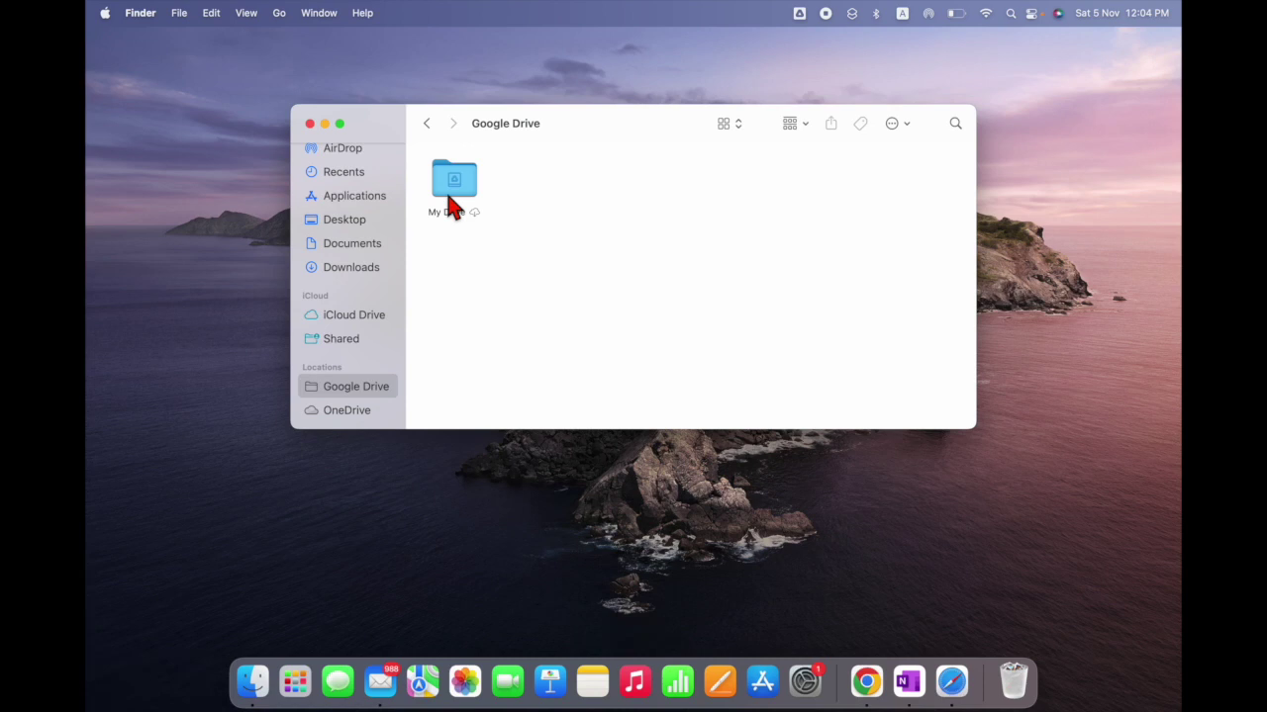
pyautogui.click(310, 125)
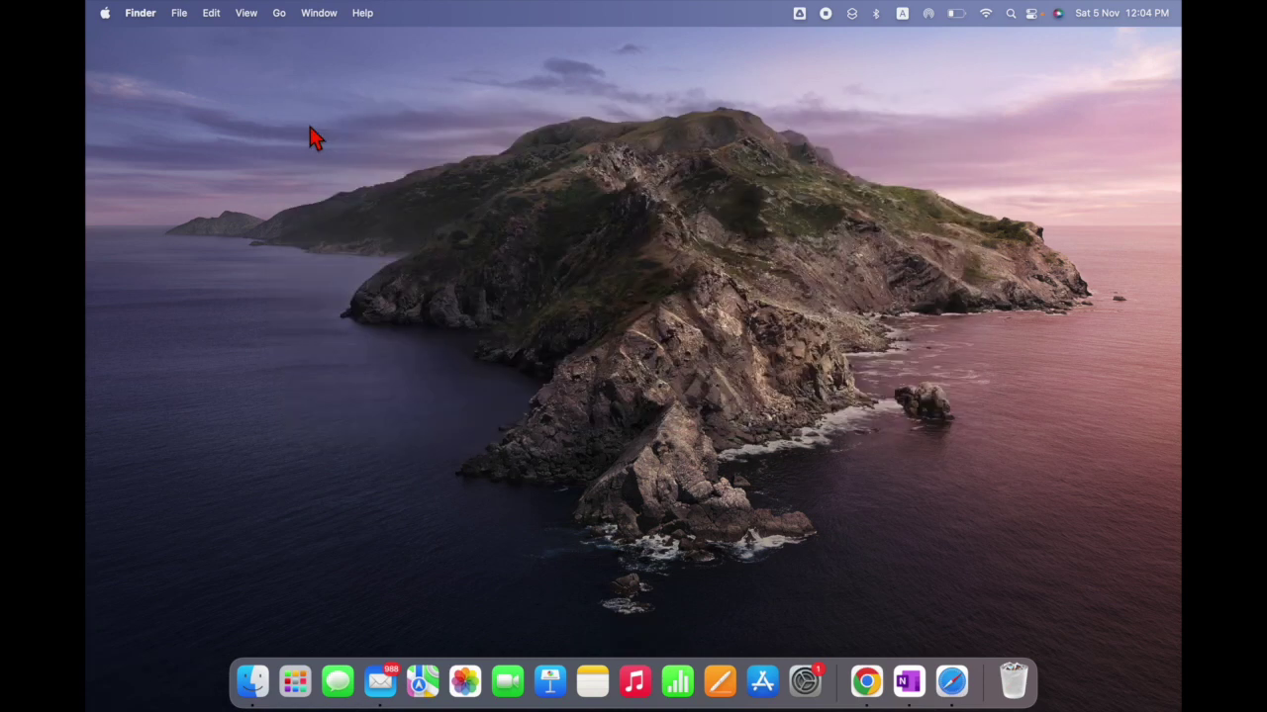
# - Quit Google Drive from its menu bar status window
pyautogui.click(801, 16)
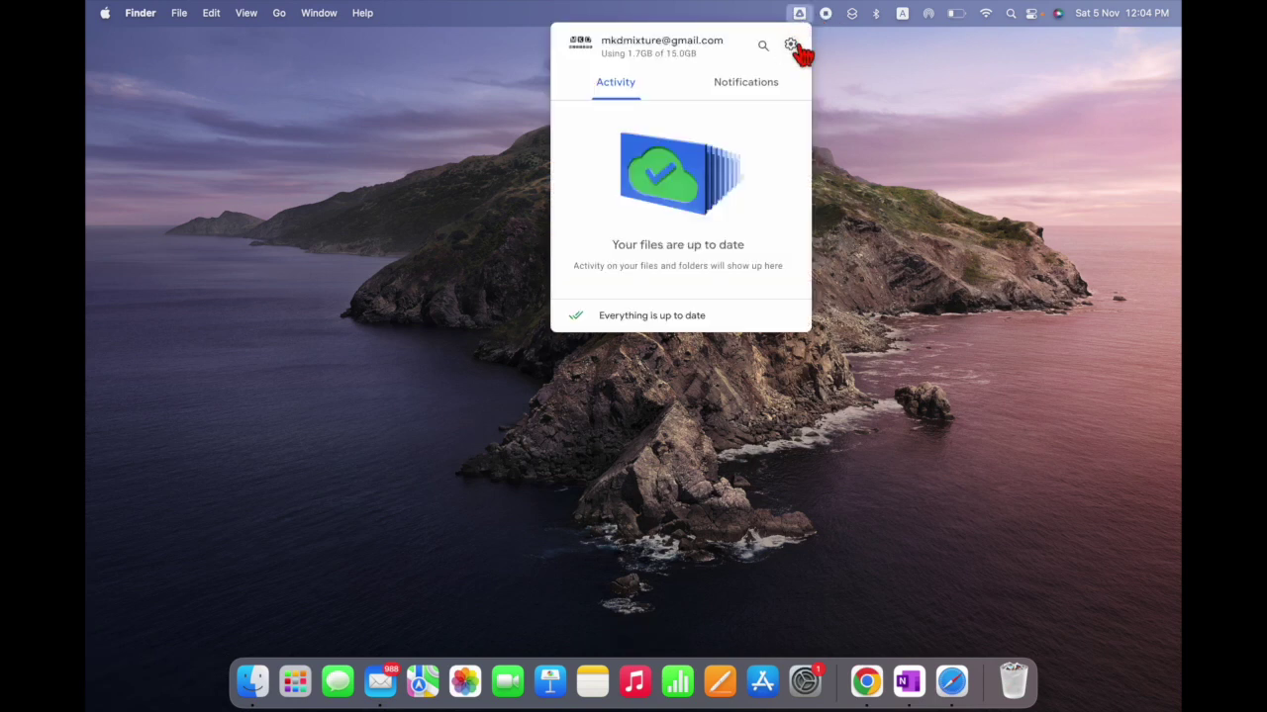
pyautogui.click(792, 45)
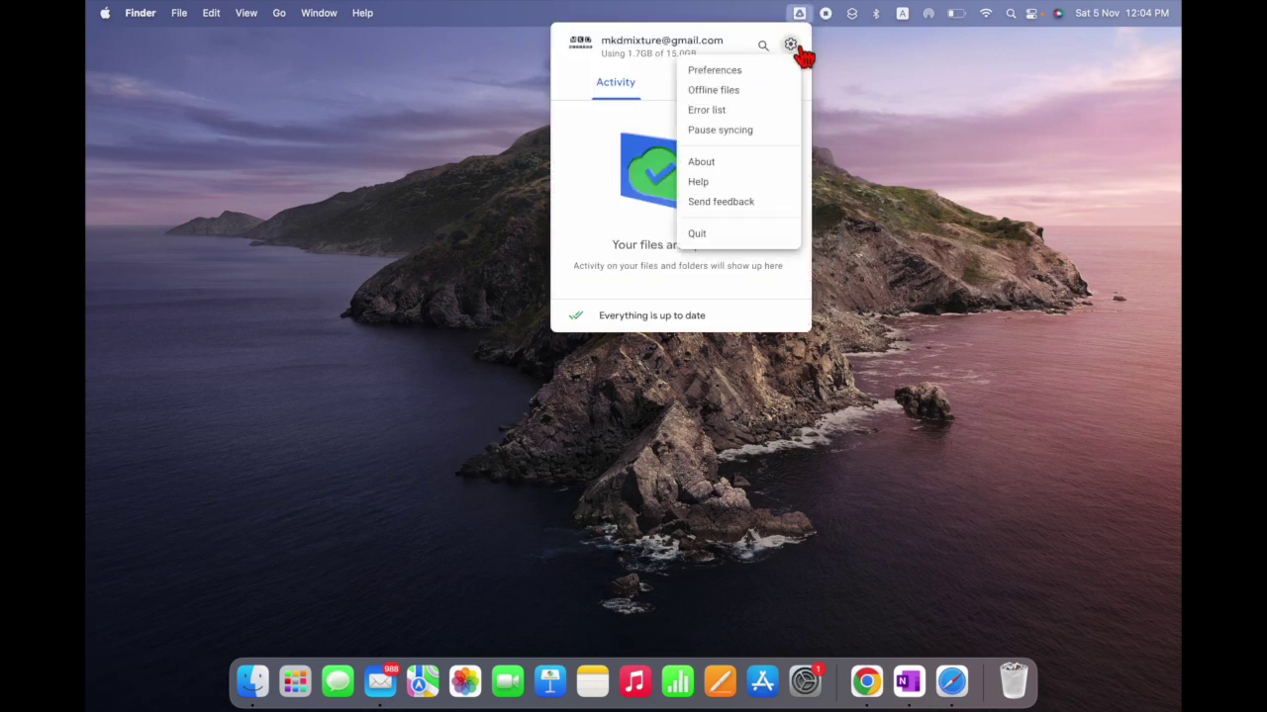
pyautogui.click(723, 248)
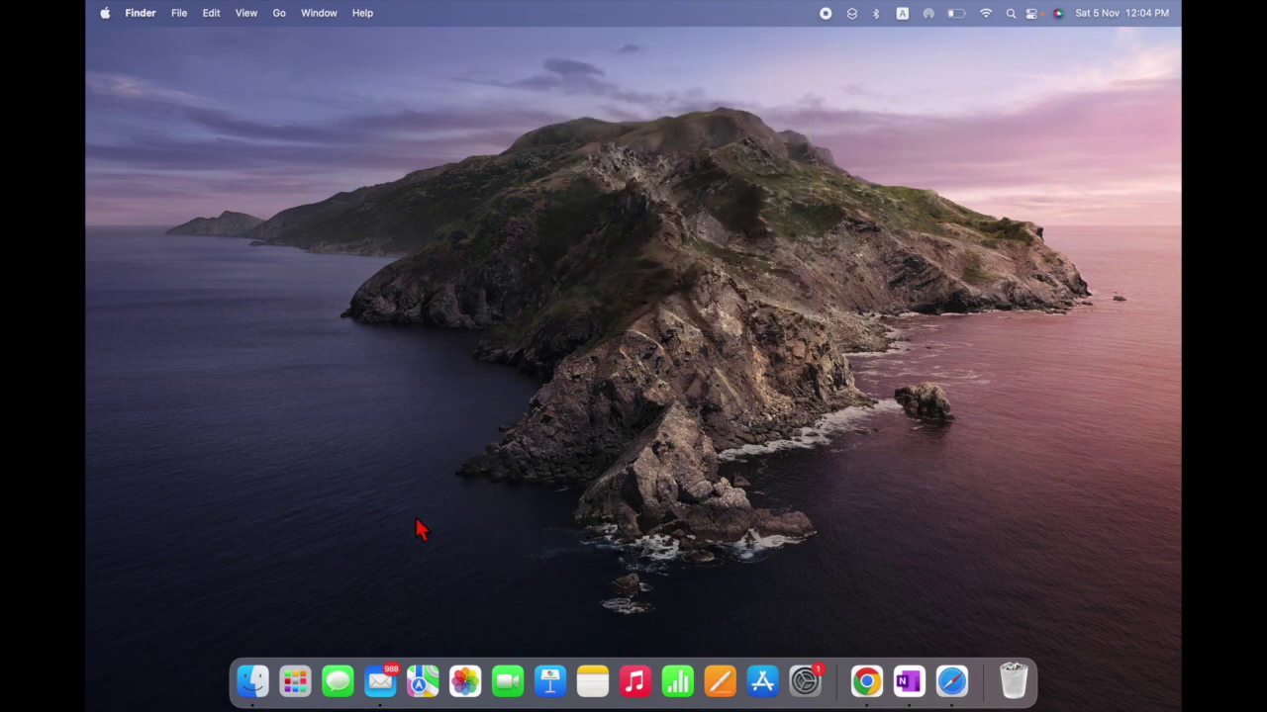
# - Try to move Google Drive from the Applications folder to the Bin and dismiss the alert
pyautogui.click(253, 681)
pyautogui.click(367, 227)
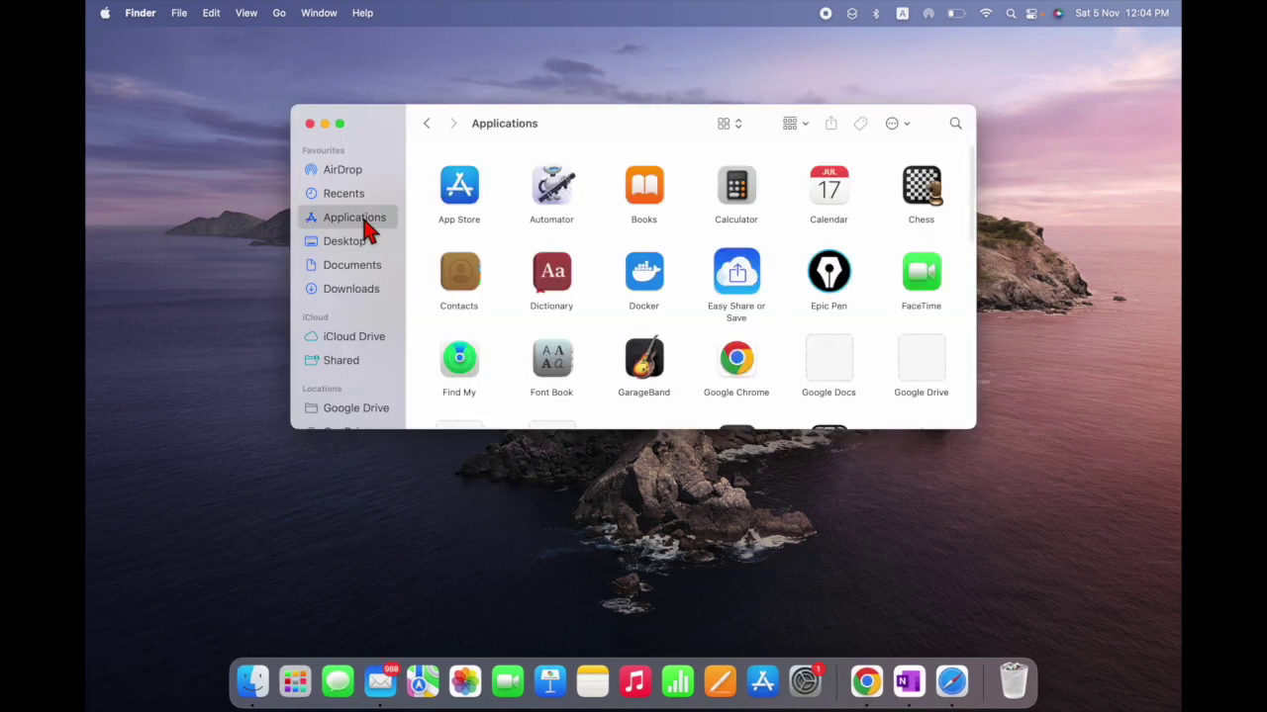
pyautogui.click(930, 358)
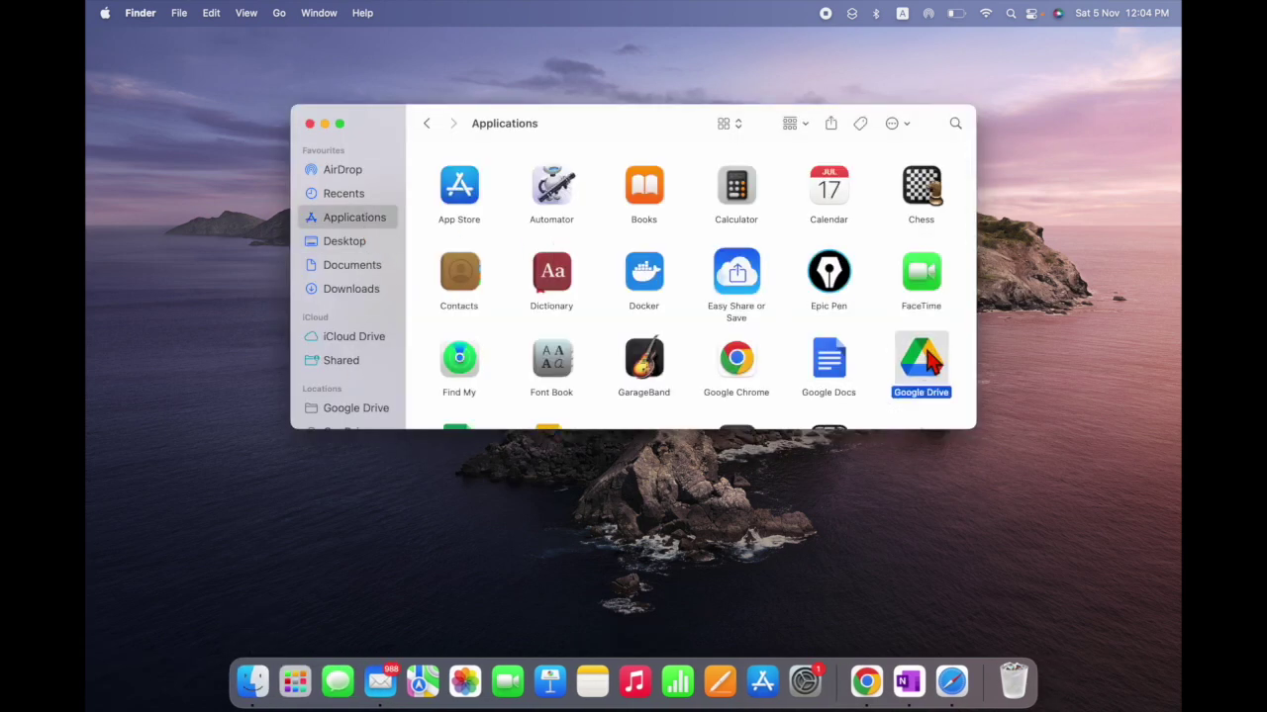
pyautogui.rightClick(929, 359)
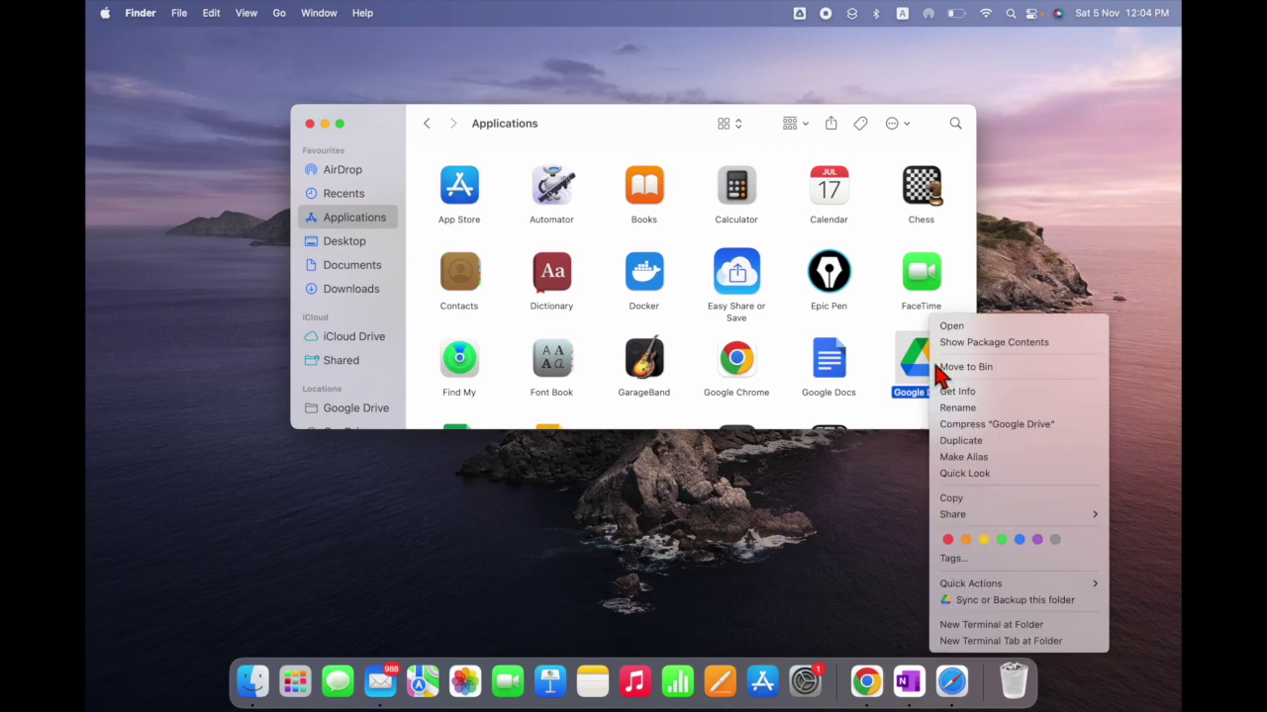
pyautogui.click(976, 368)
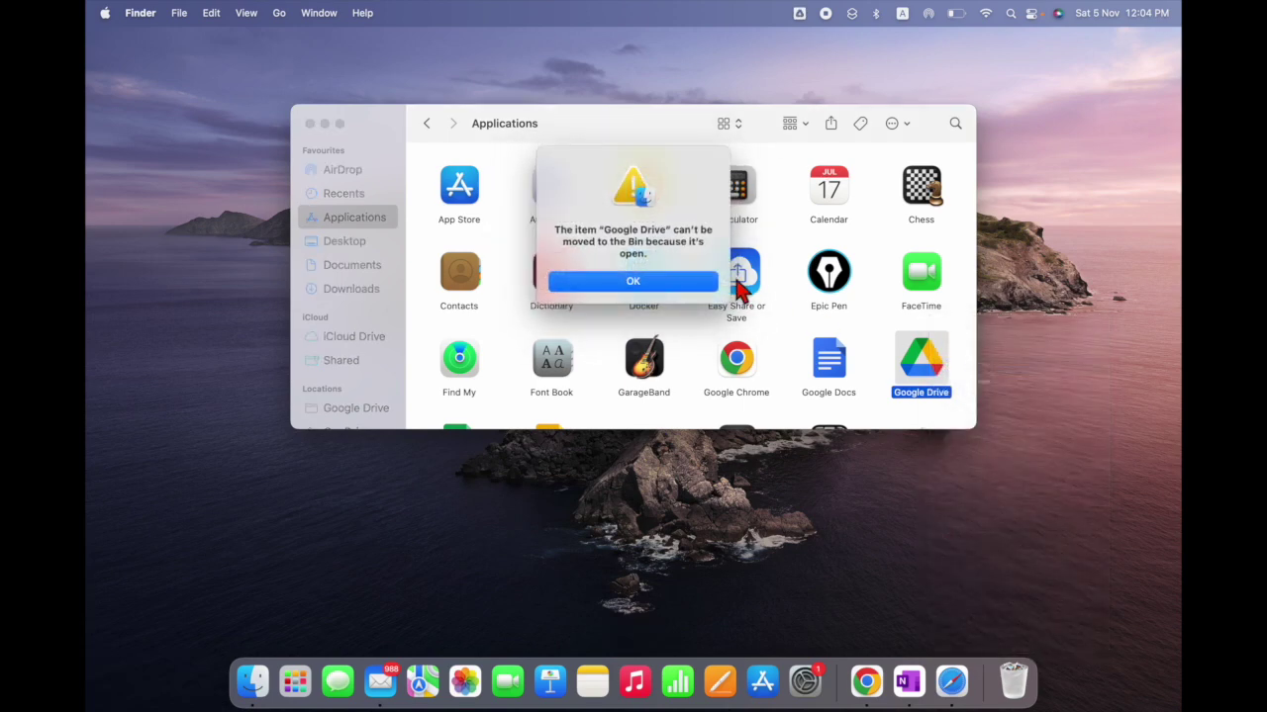
pyautogui.click(639, 283)
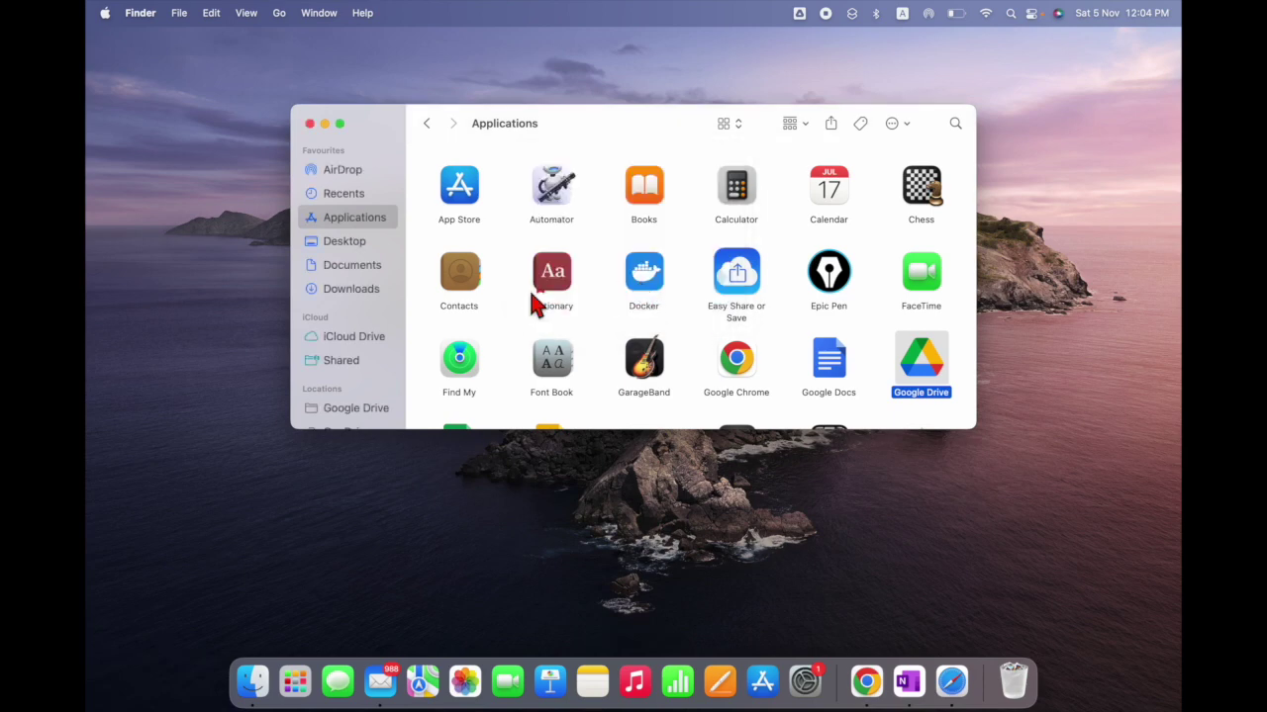
# - Remove iCloud Drive from the Finder sidebar and close the Finder window
pyautogui.click(374, 341)
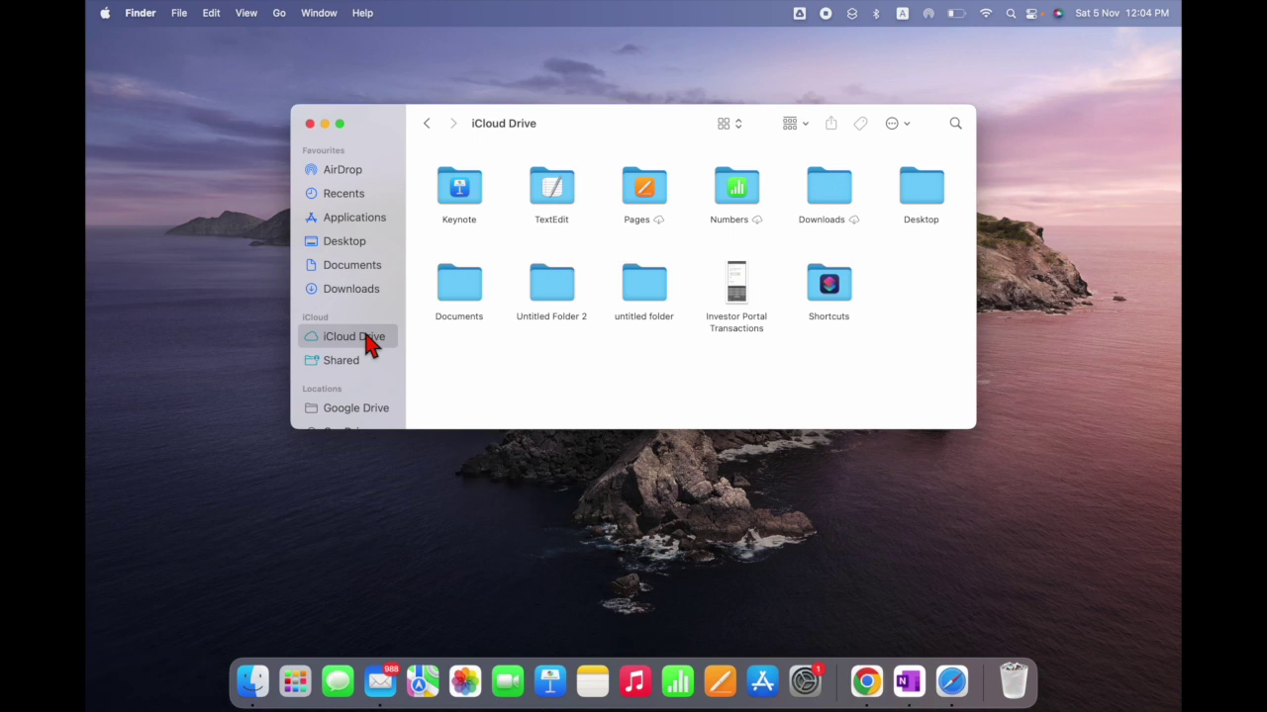
pyautogui.rightClick(351, 337)
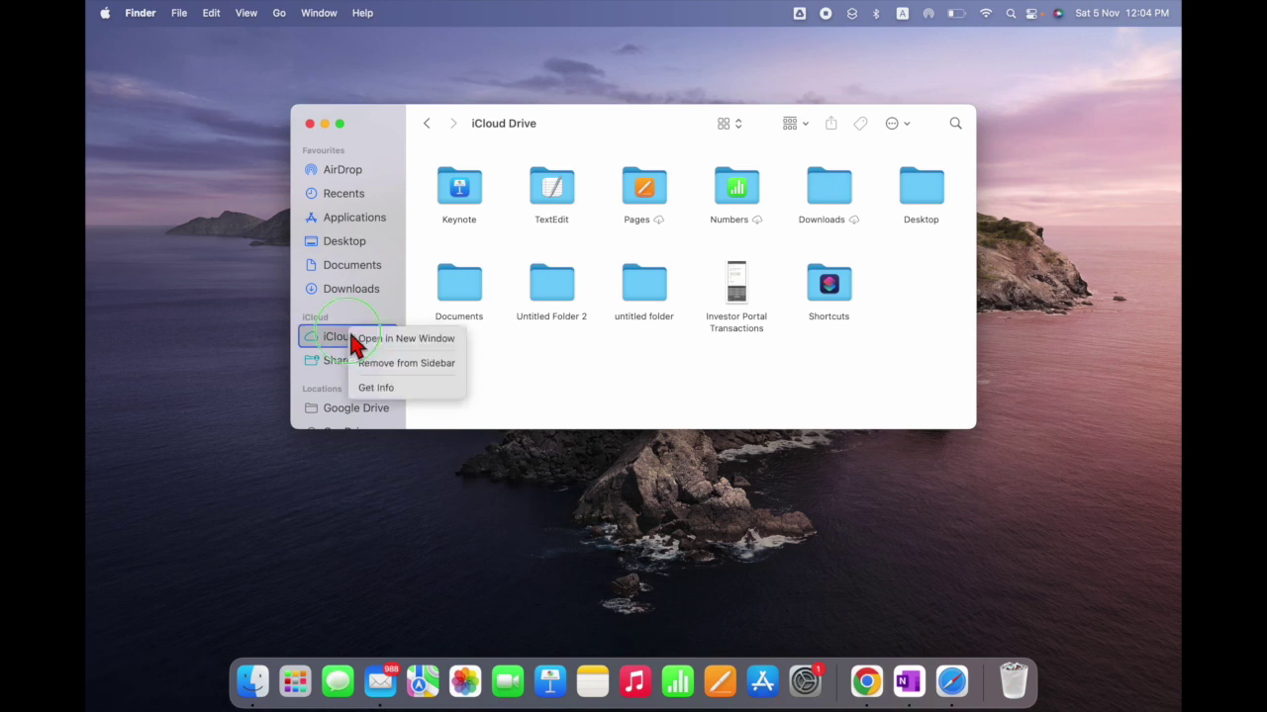
pyautogui.click(425, 363)
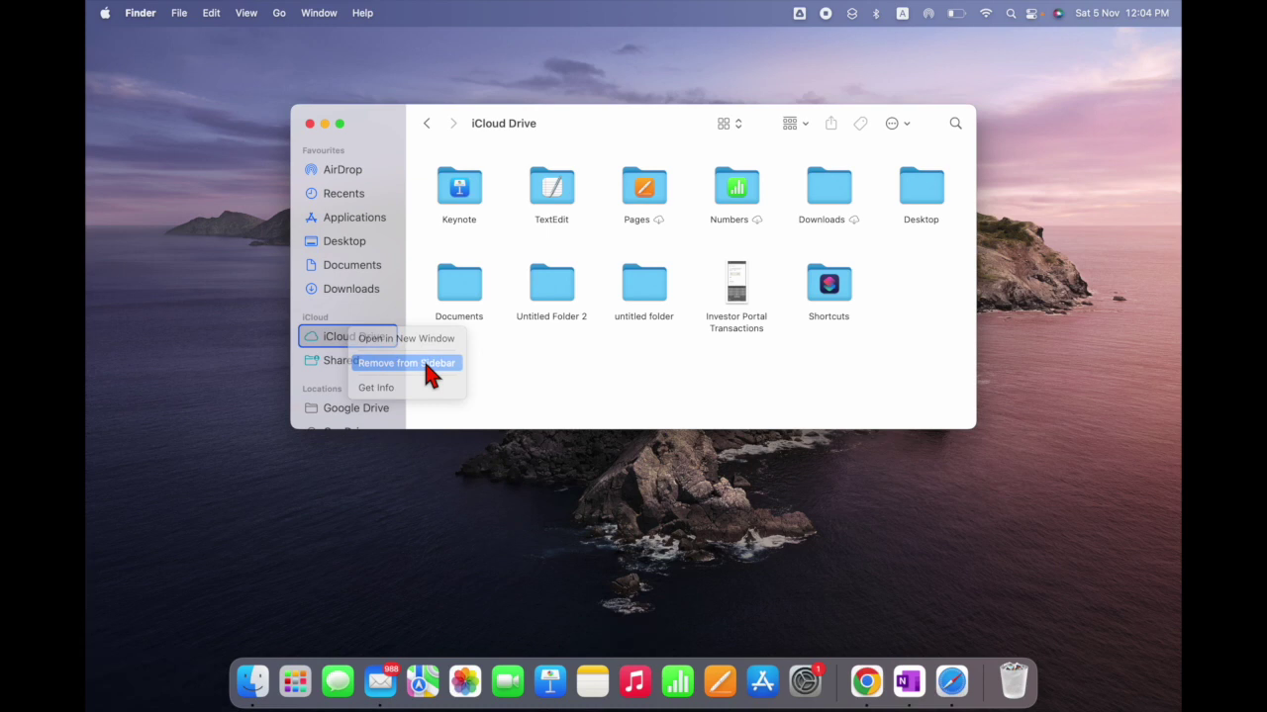
pyautogui.click(799, 13)
pyautogui.click(800, 14)
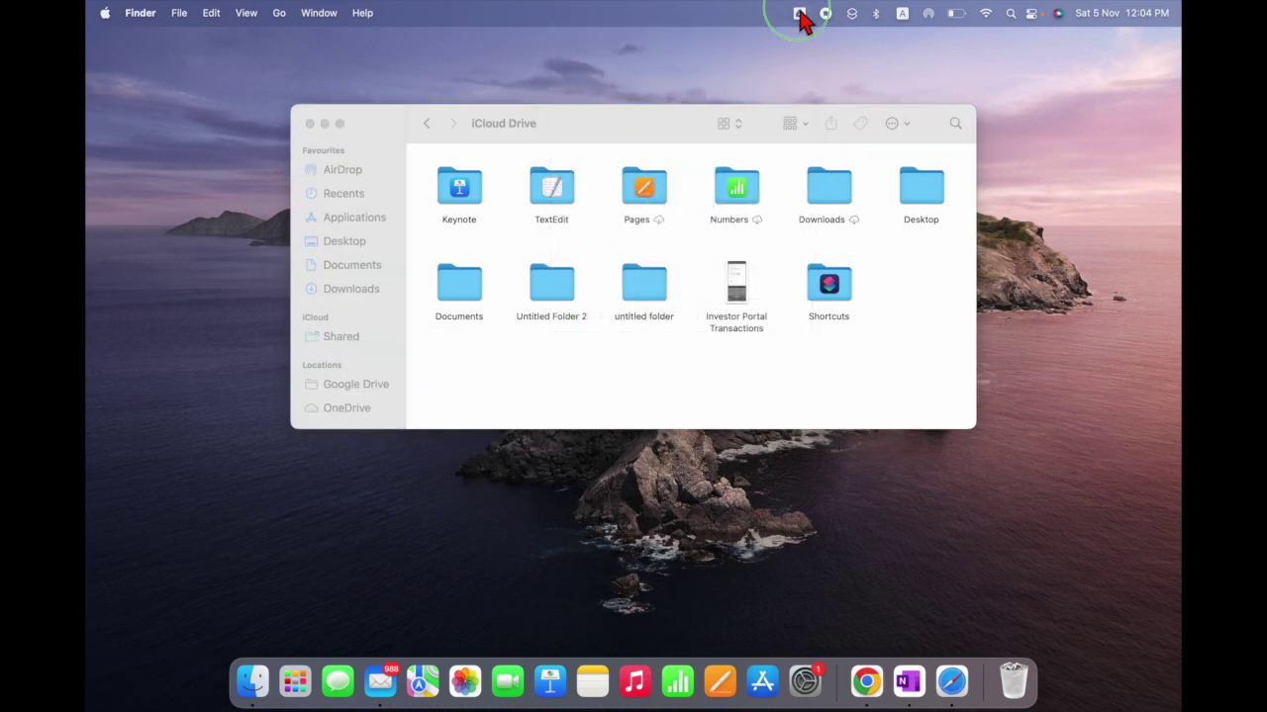
pyautogui.click(310, 124)
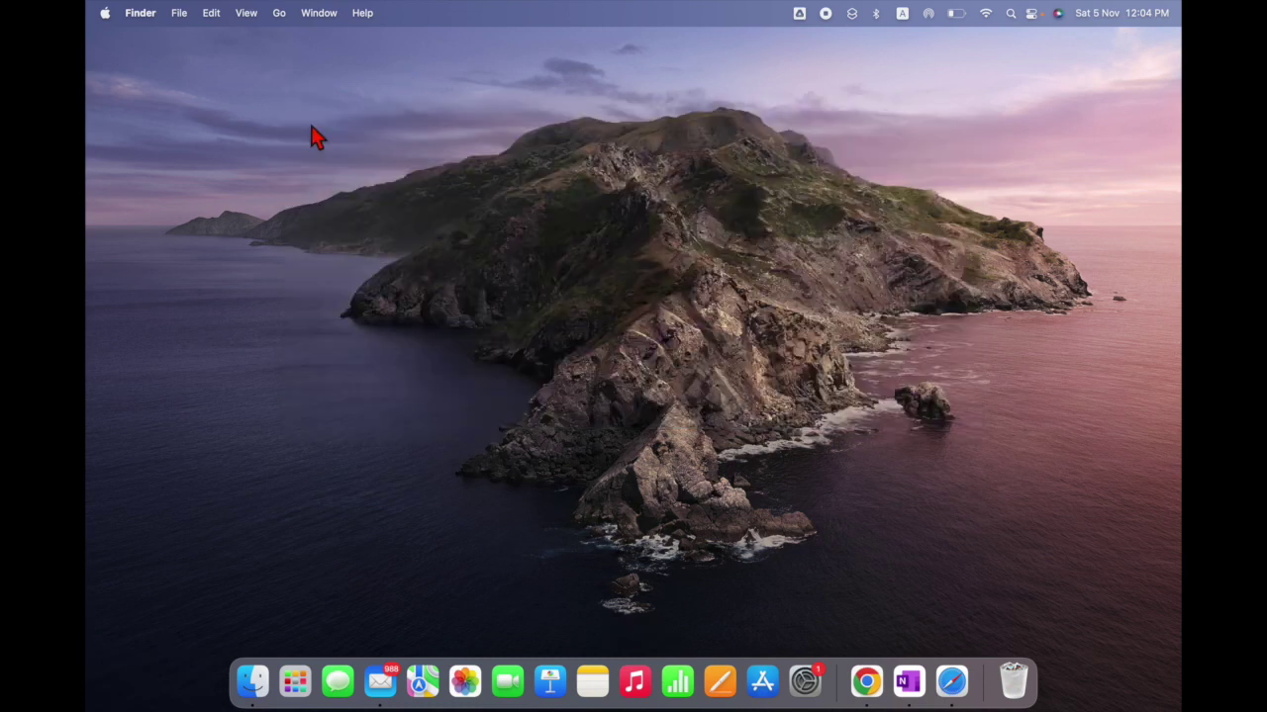
# - Quit the running Google Drive app again from its menu bar status window
pyautogui.click(800, 14)
pyautogui.click(800, 14)
pyautogui.click(799, 14)
pyautogui.click(791, 45)
pyautogui.click(705, 249)
# - Open the Applications folder in a Finder window and show its contents as a list
pyautogui.click(263, 691)
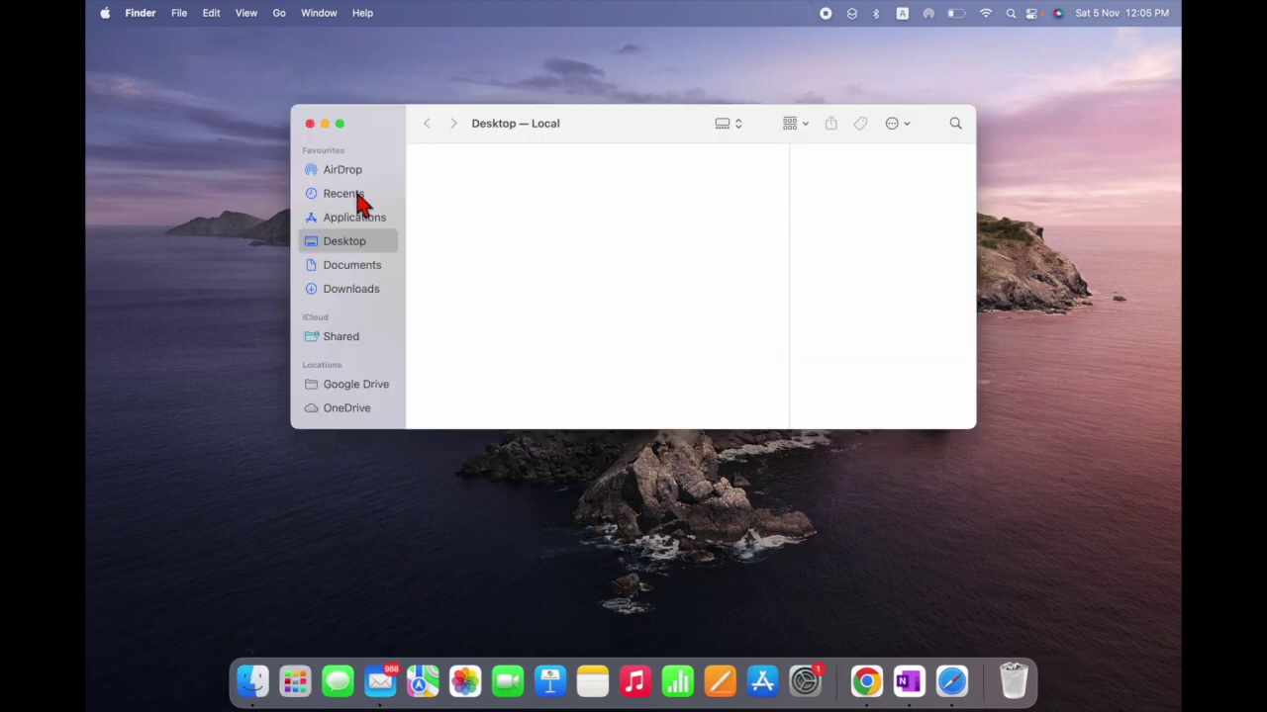
pyautogui.click(356, 226)
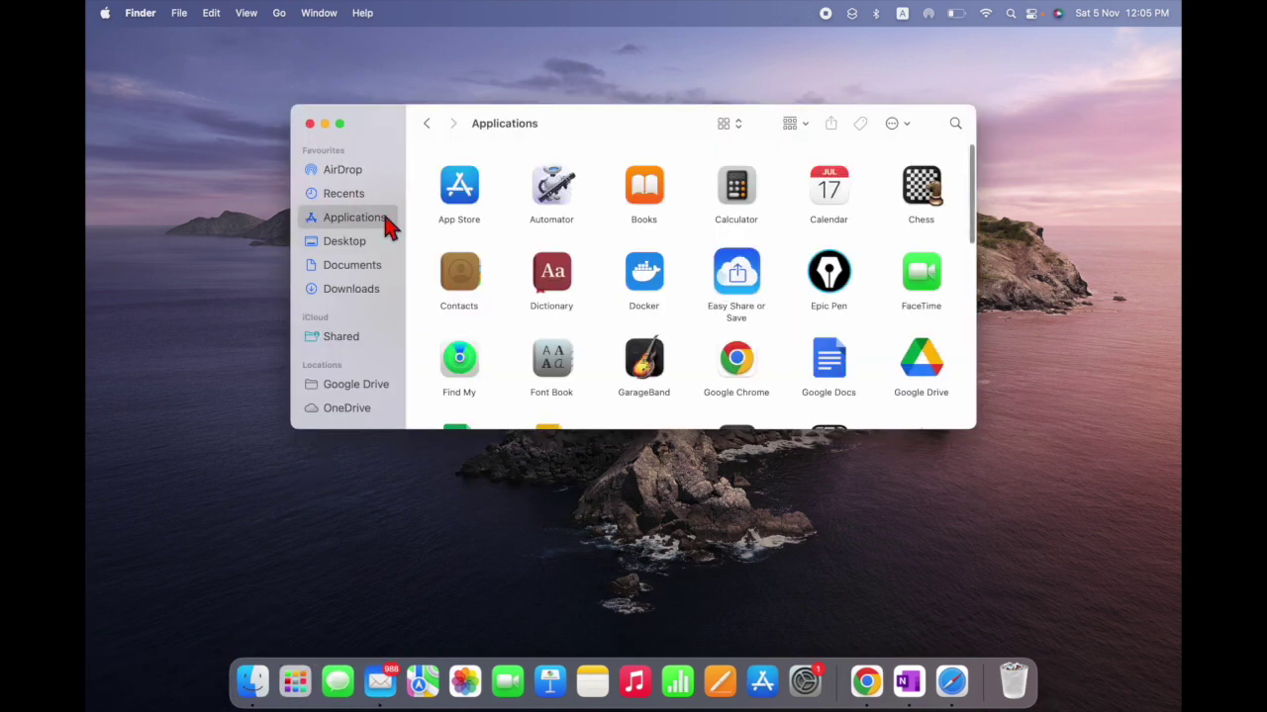
pyautogui.click(739, 124)
pyautogui.click(737, 144)
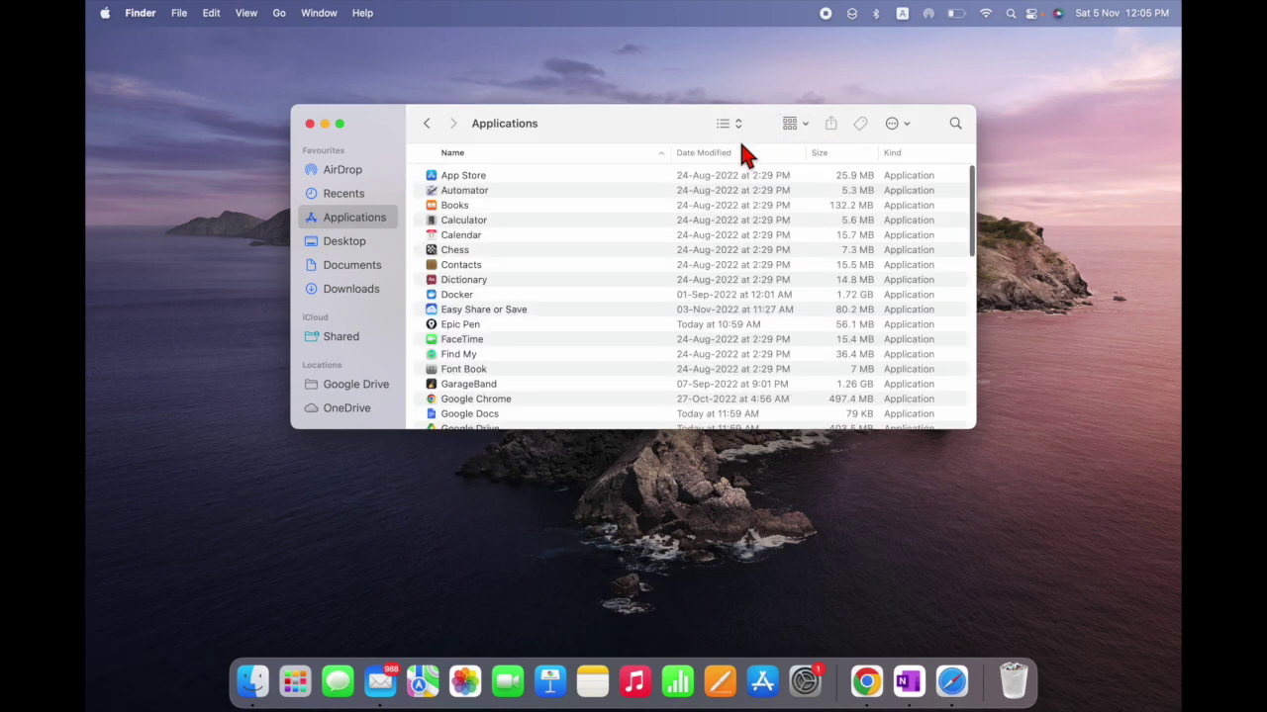
pyautogui.scroll(-3, 486, 380)
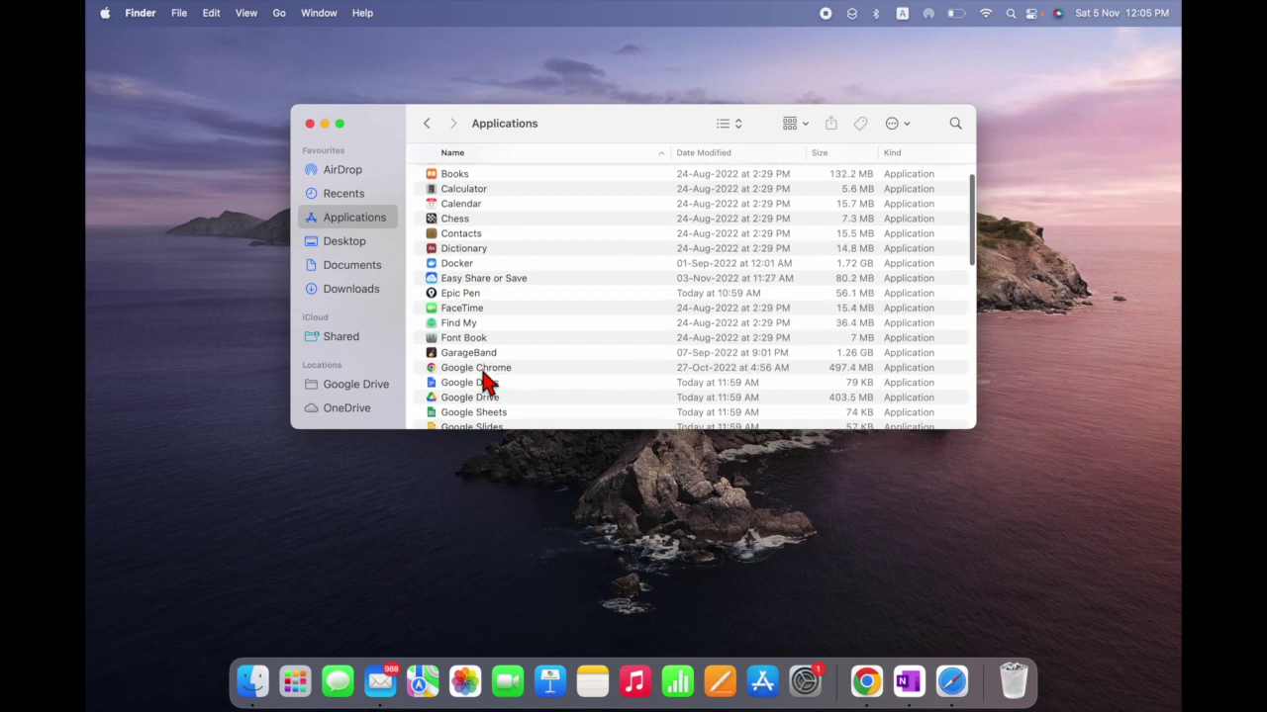
pyautogui.click(482, 362)
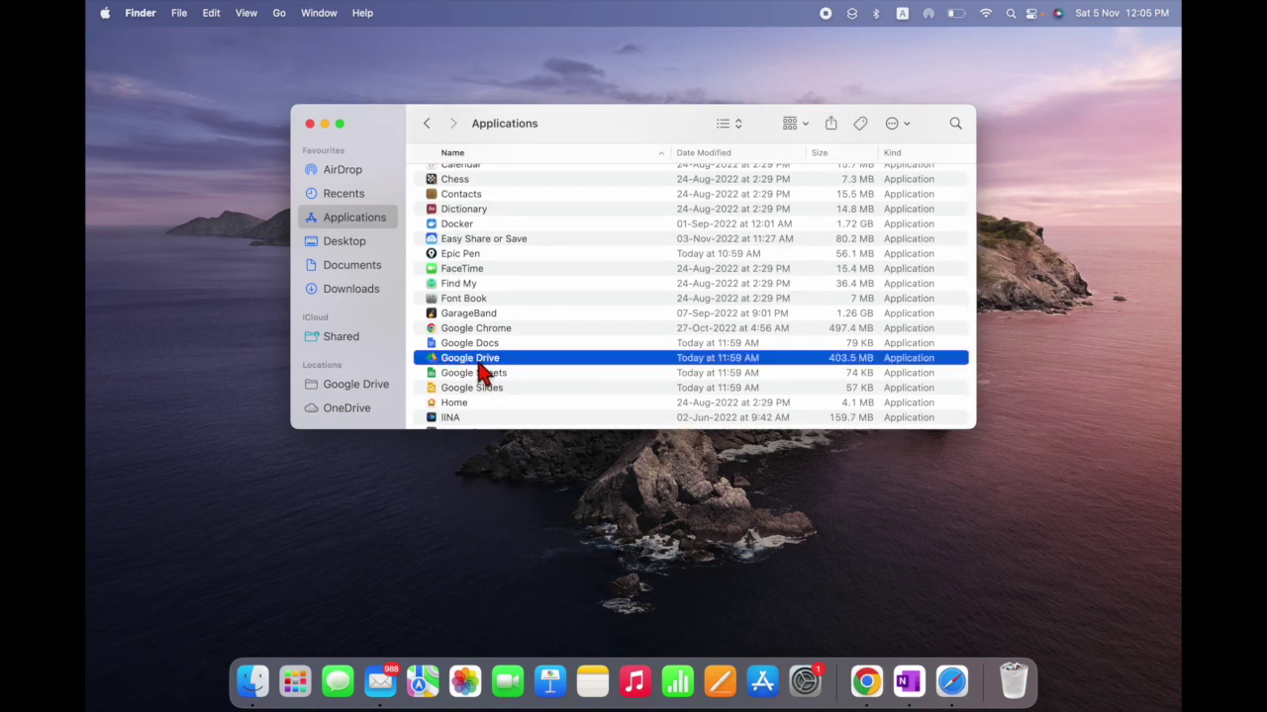
pyautogui.click(481, 358)
pyautogui.rightClick(480, 358)
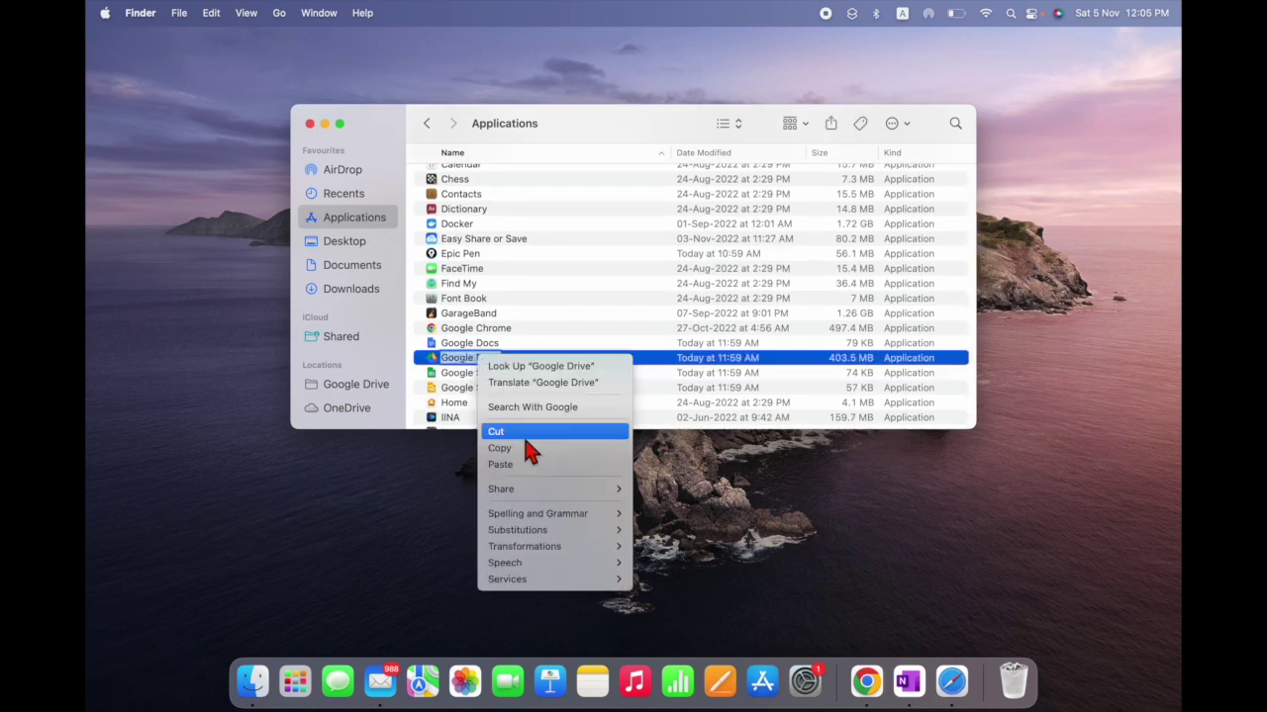
pyautogui.click(461, 362)
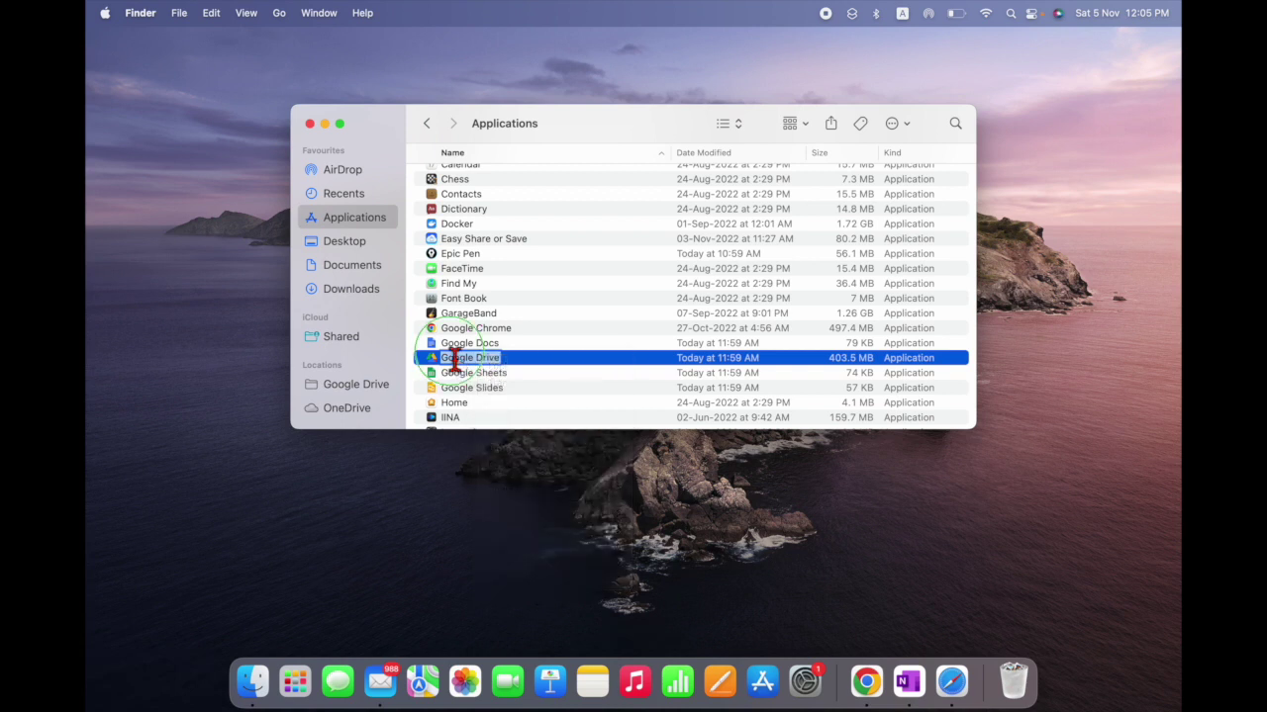
pyautogui.click(555, 374)
# - Move Google Drive from the Applications folder to the Bin, authorise it with the account password, and close the Finder window
pyautogui.click(500, 359)
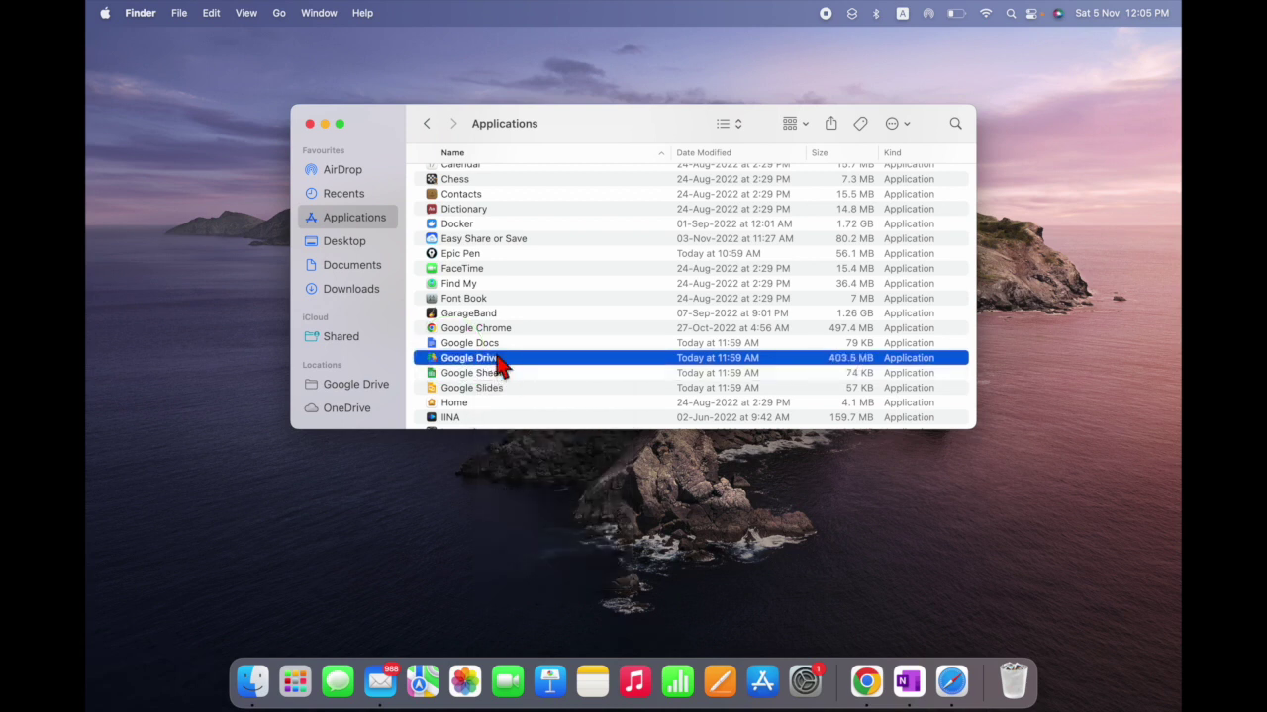
pyautogui.rightClick(503, 359)
pyautogui.click(560, 383)
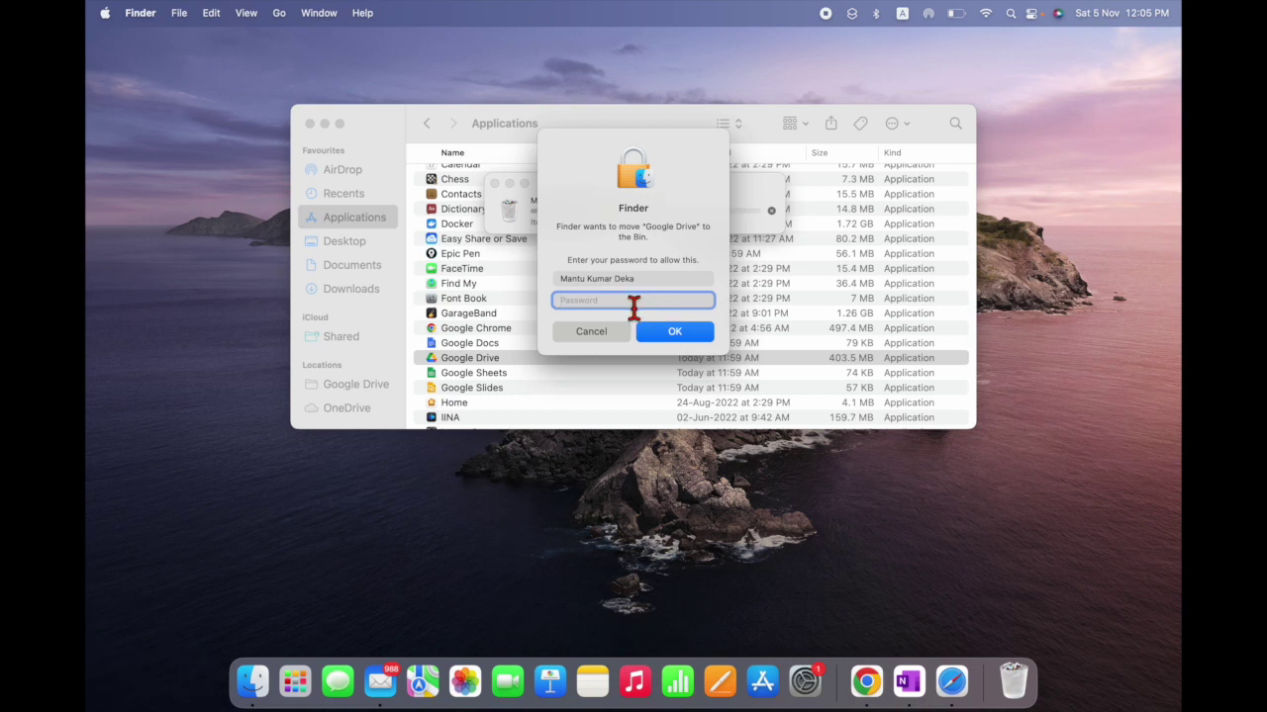
pyautogui.write('•')
pyautogui.click(674, 334)
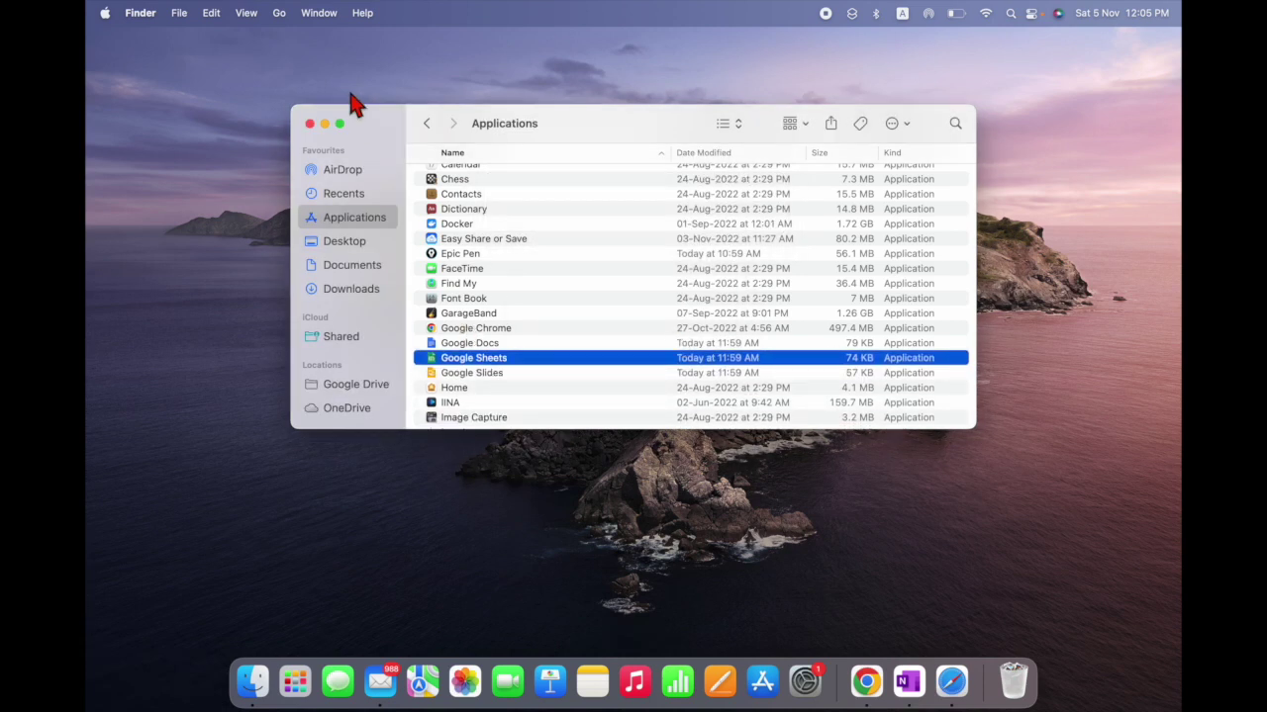
pyautogui.click(310, 123)
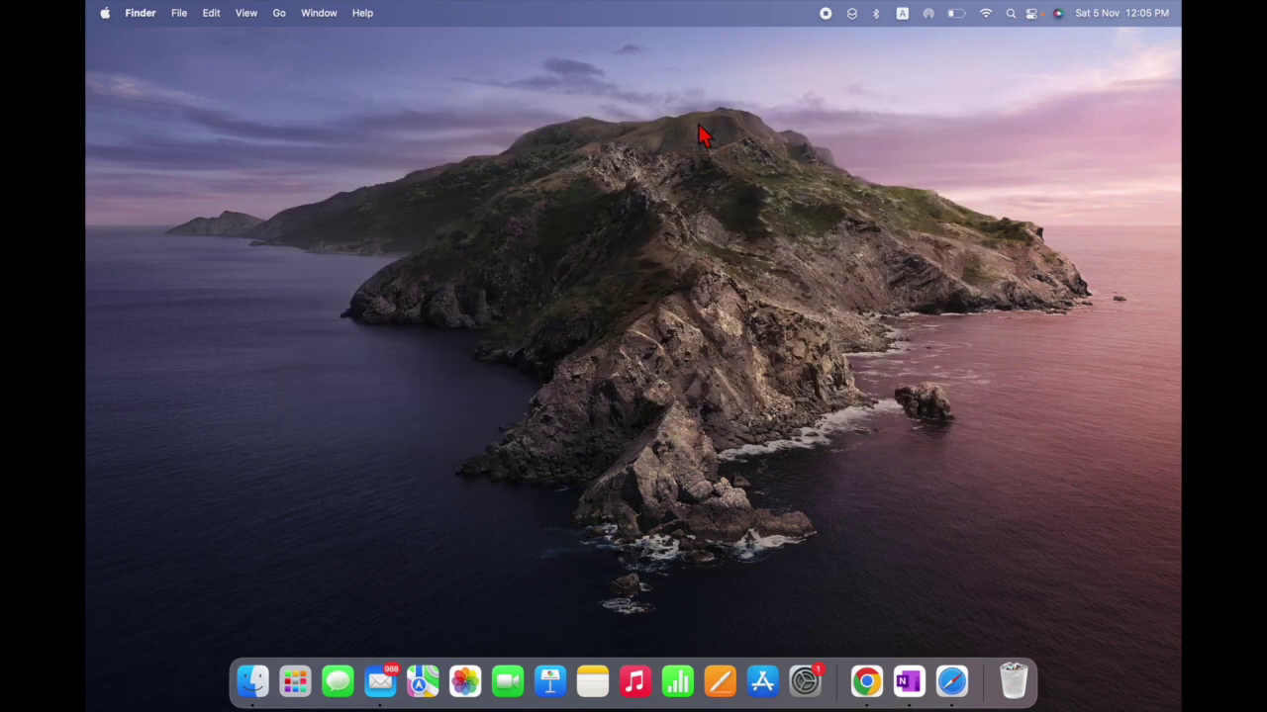
# - Check the installed apps in Launchpad for Google Drive and return to the desktop
pyautogui.click(295, 681)
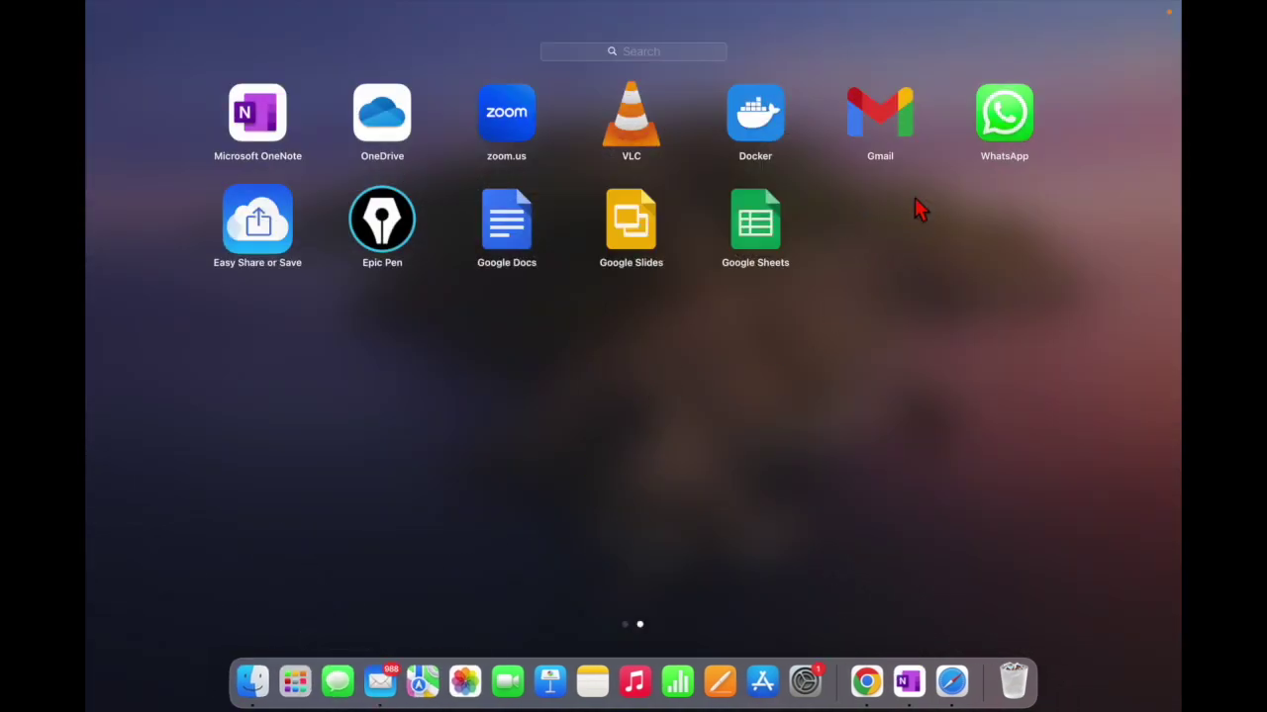
pyautogui.hotkey('ctrl', 'Up')
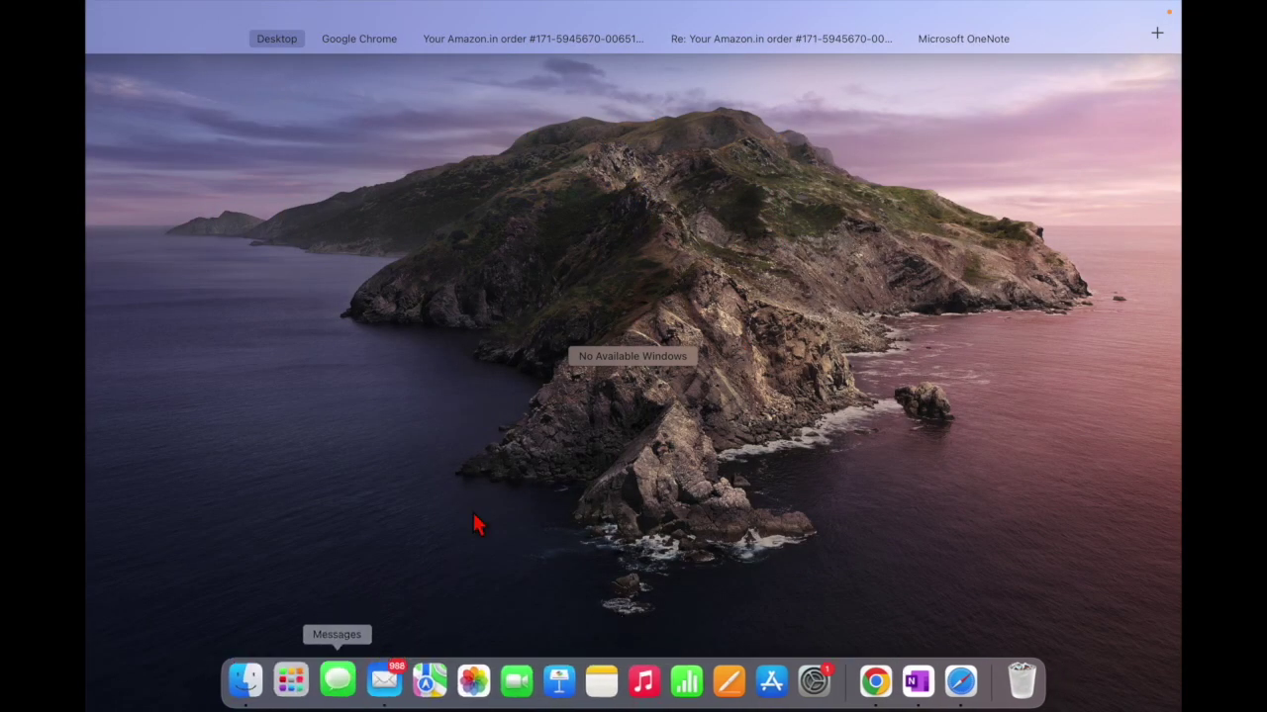
pyautogui.click(569, 477)
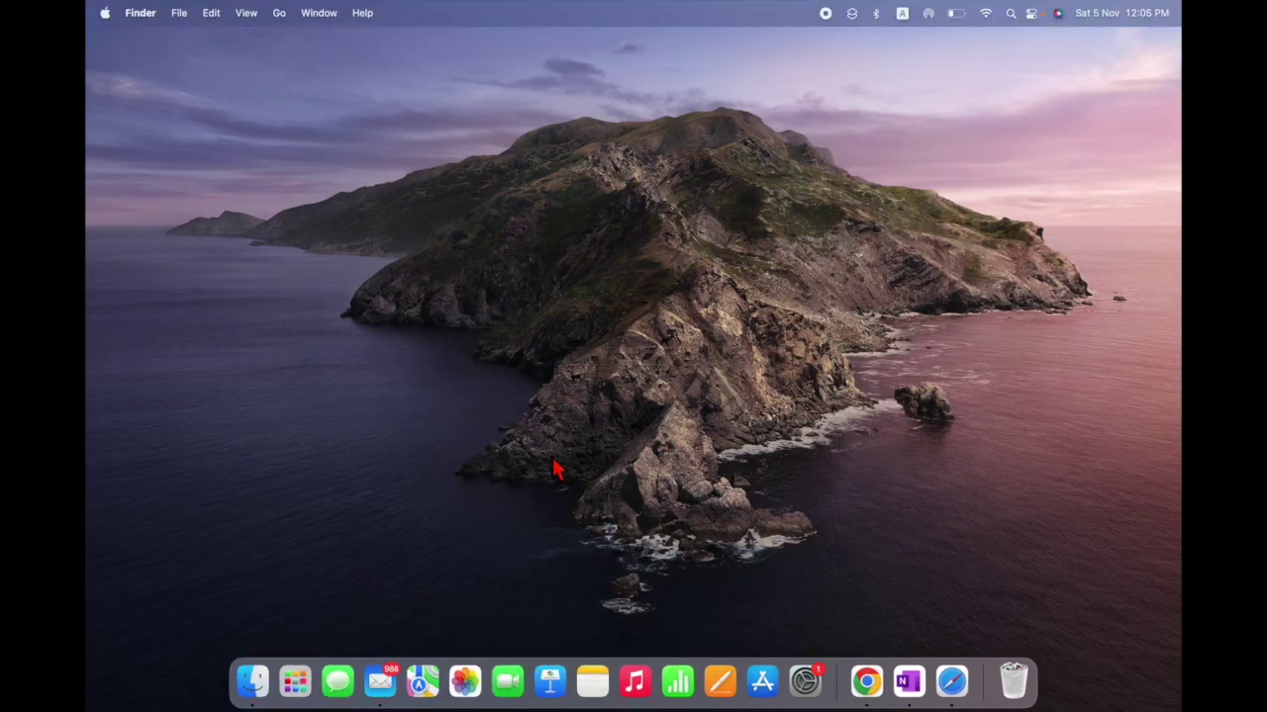